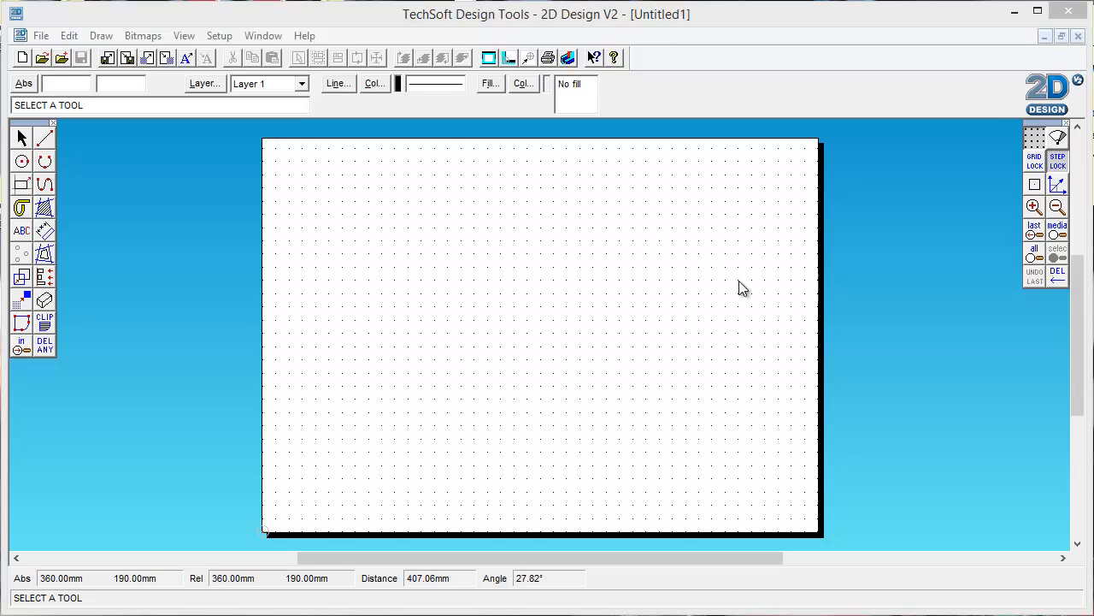
- Turn on grid lock and set the grid angle to isometric
click(1037, 164)
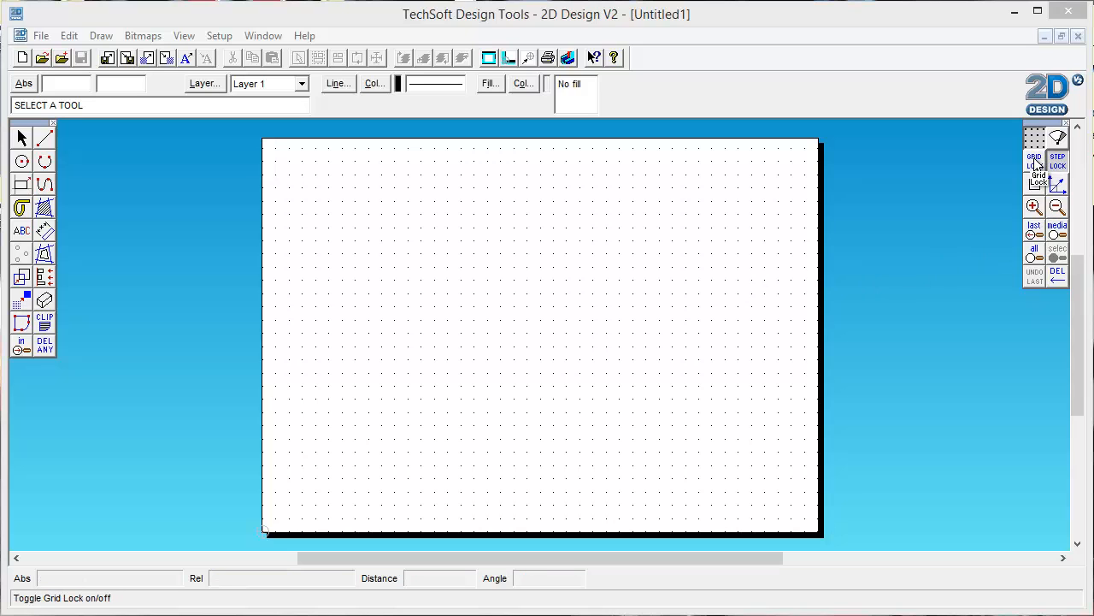
right_click(1033, 158)
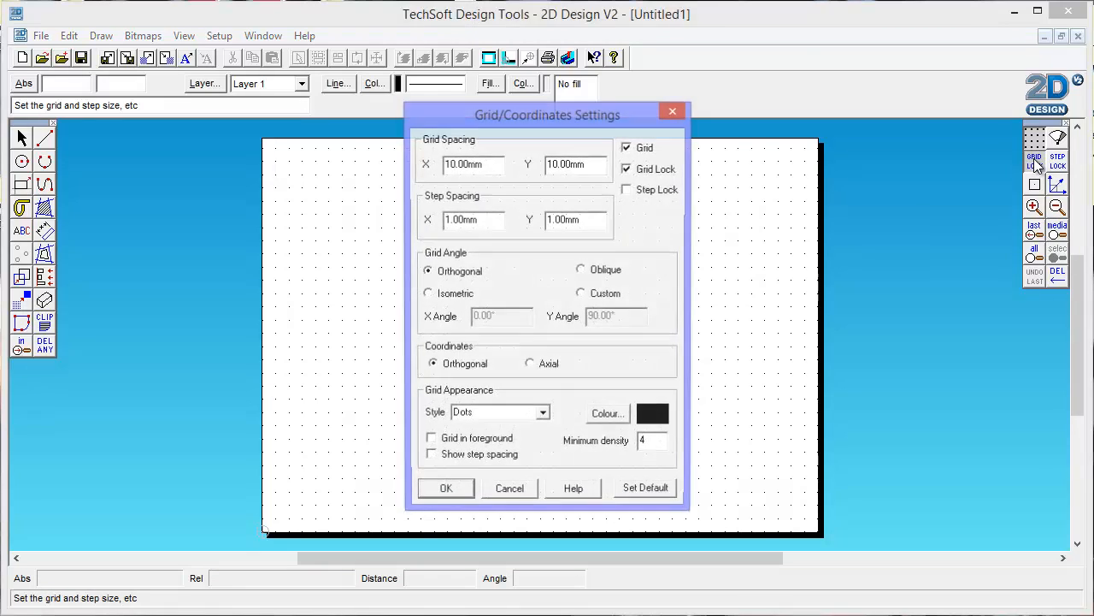
click(428, 294)
click(444, 491)
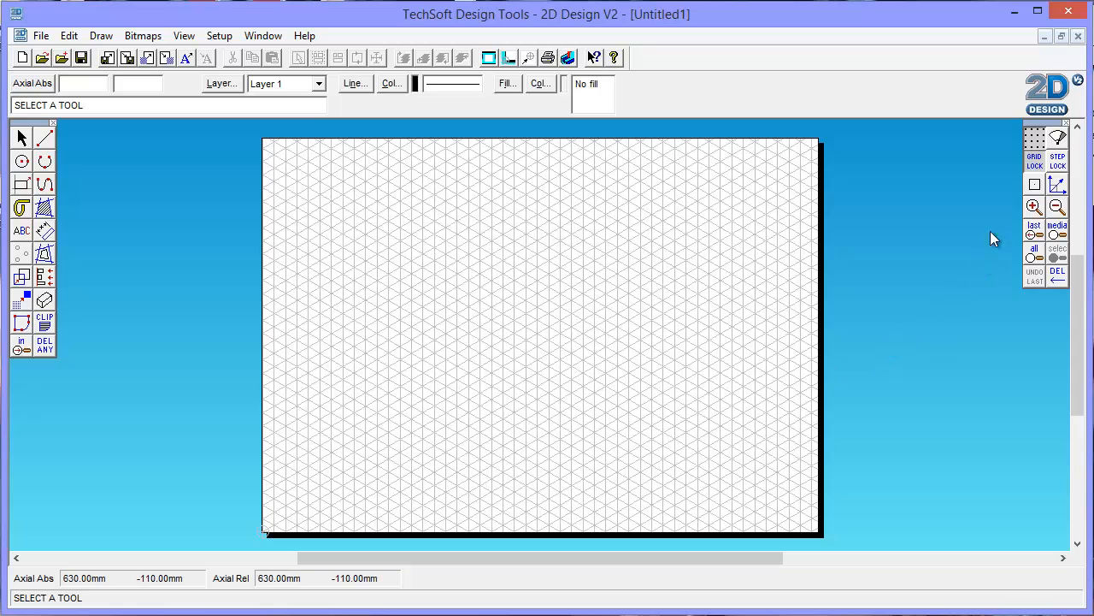
- Set the grid angle to orthogonal in the grid and coordinates settings
double_click(1032, 157)
click(428, 272)
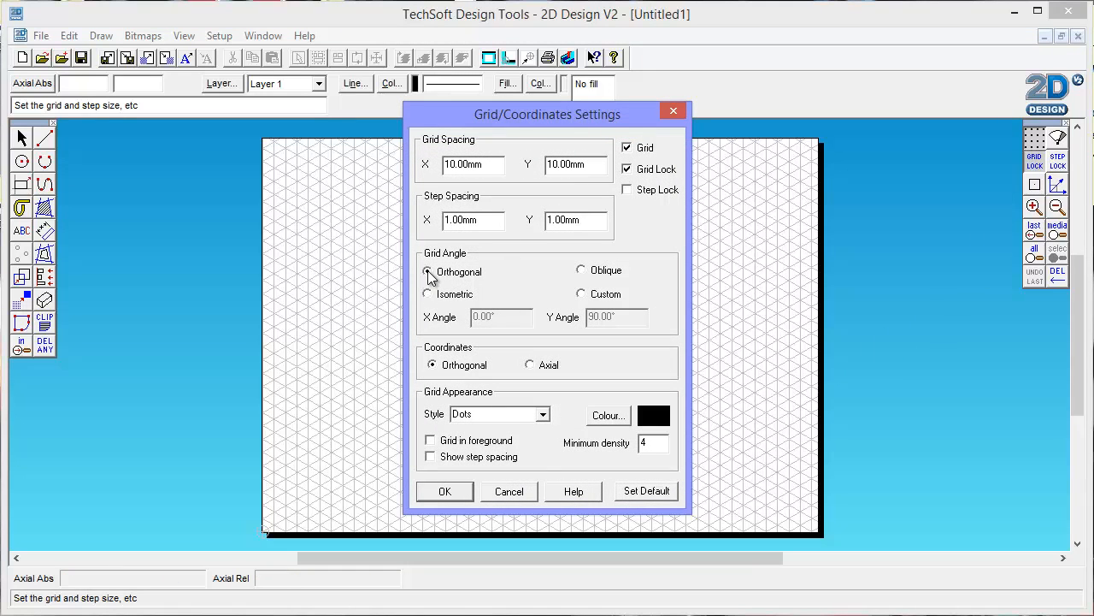
click(438, 491)
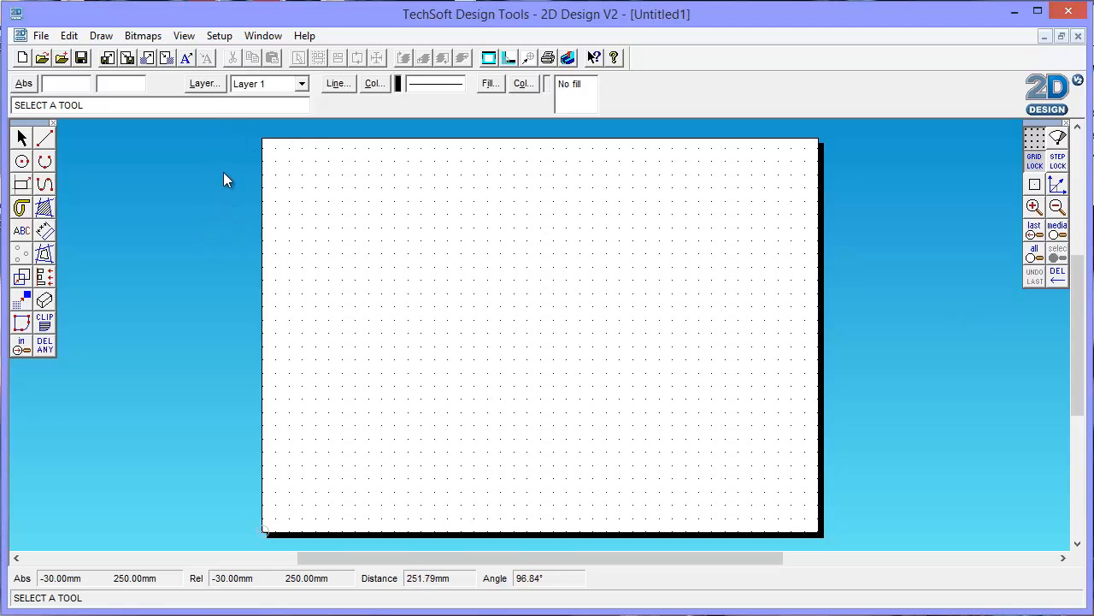
- Confirm the drawing layout as standard size ISO A3 (420mm x 297mm) in landscape orientation
click(220, 36)
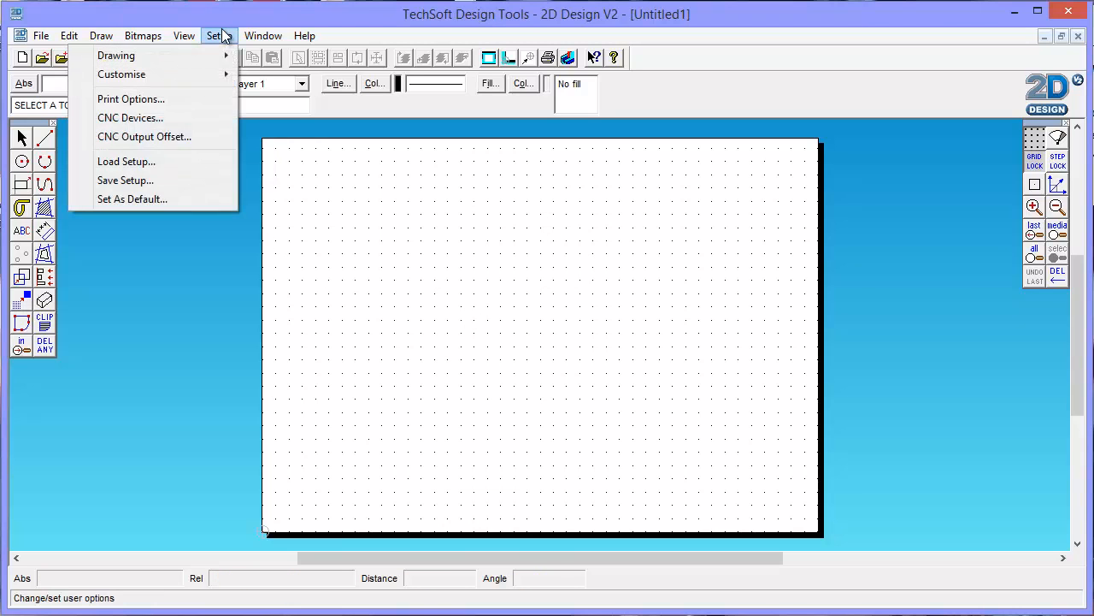
mouse_move(183, 37)
mouse_move(218, 36)
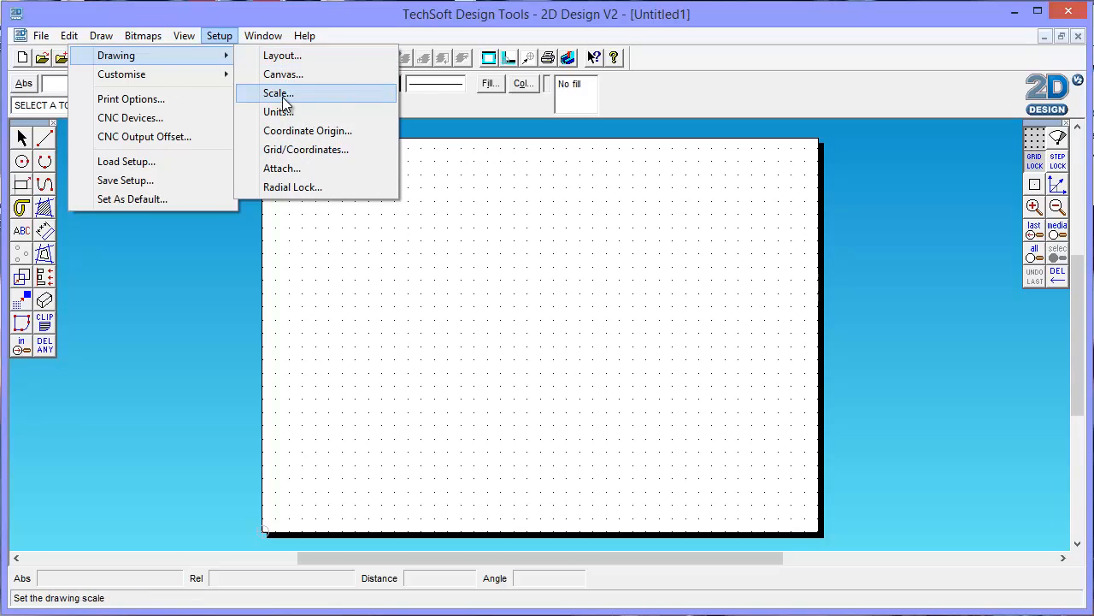
click(285, 57)
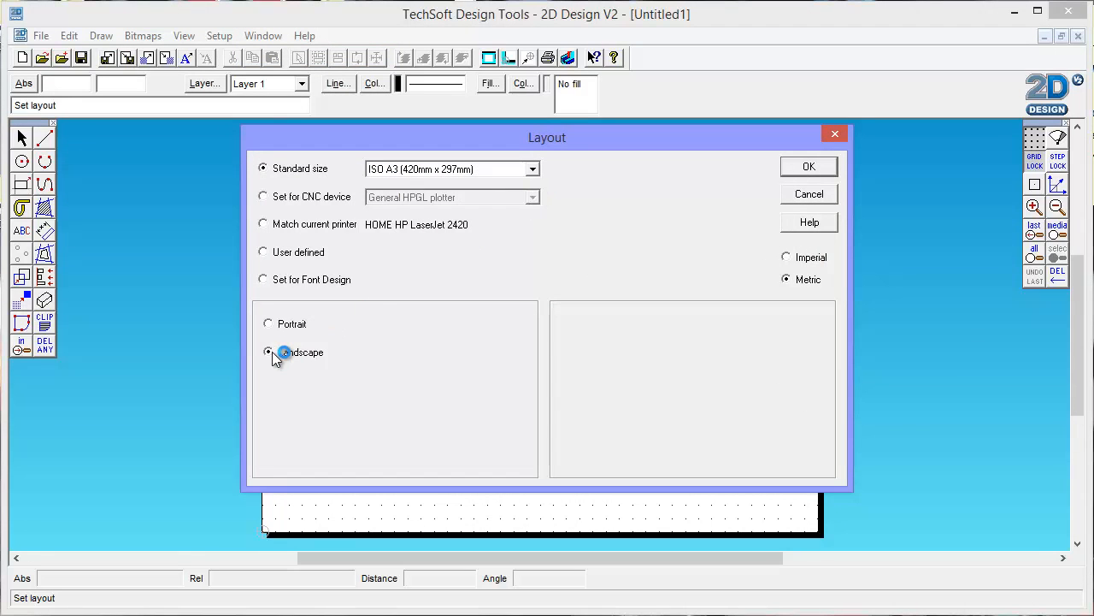
click(533, 170)
click(533, 170)
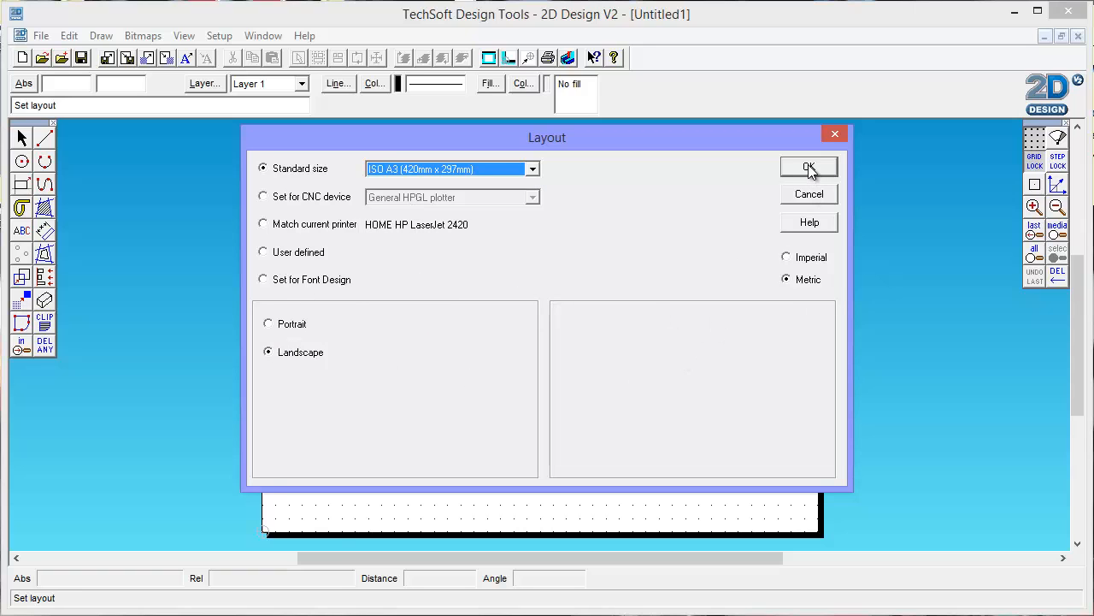
click(809, 168)
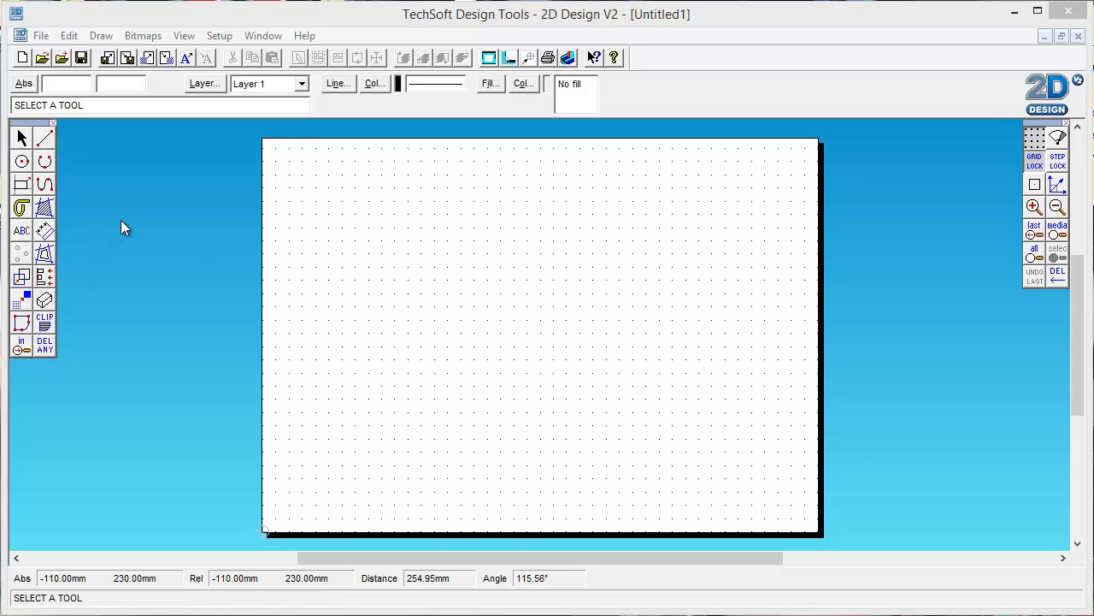
click(47, 143)
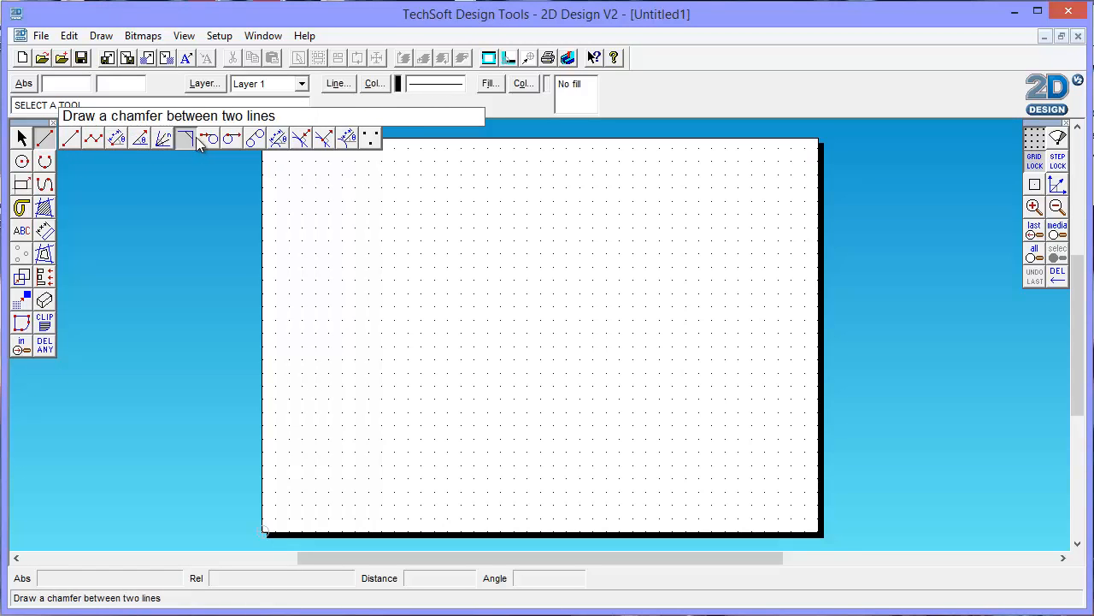
click(71, 146)
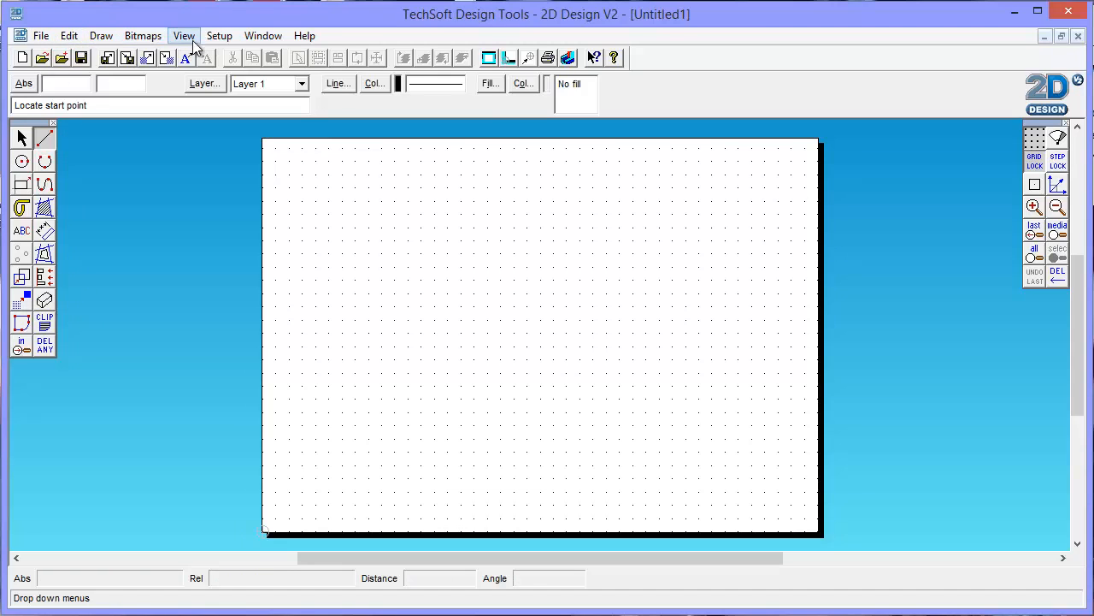
click(38, 35)
key(Escape)
click(65, 35)
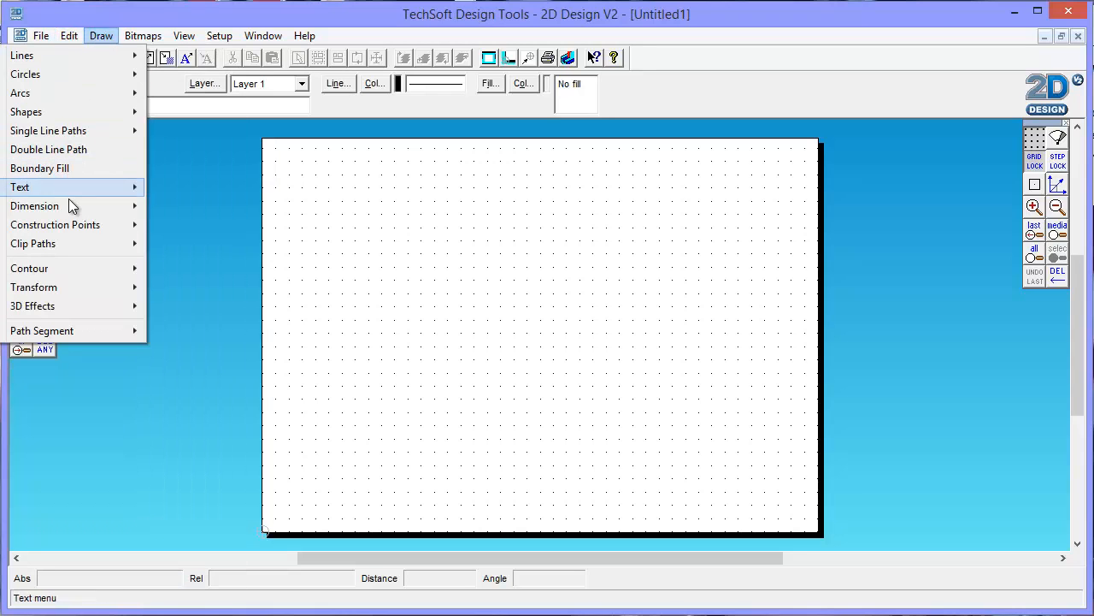
mouse_move(137, 38)
mouse_move(41, 35)
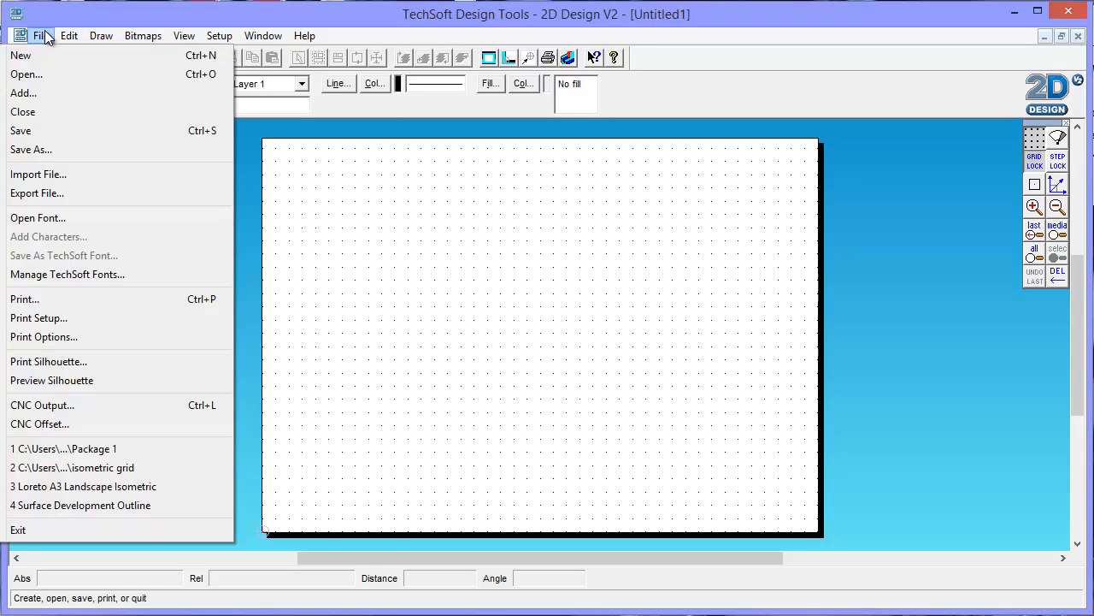
click(247, 204)
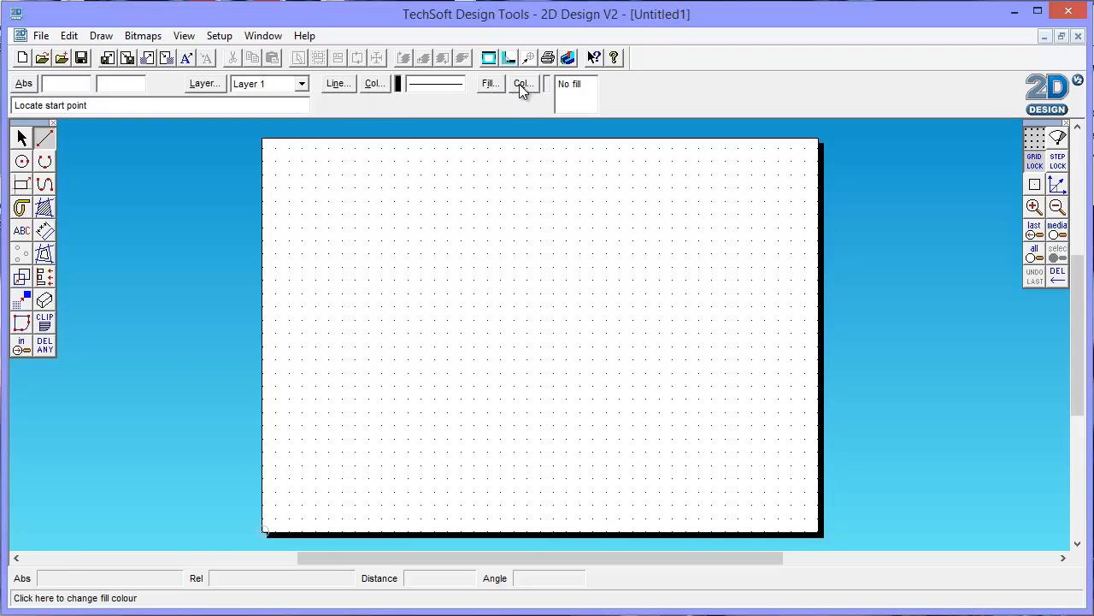
- Examine the available line colours and the line style options for type and width without applying changes
click(374, 83)
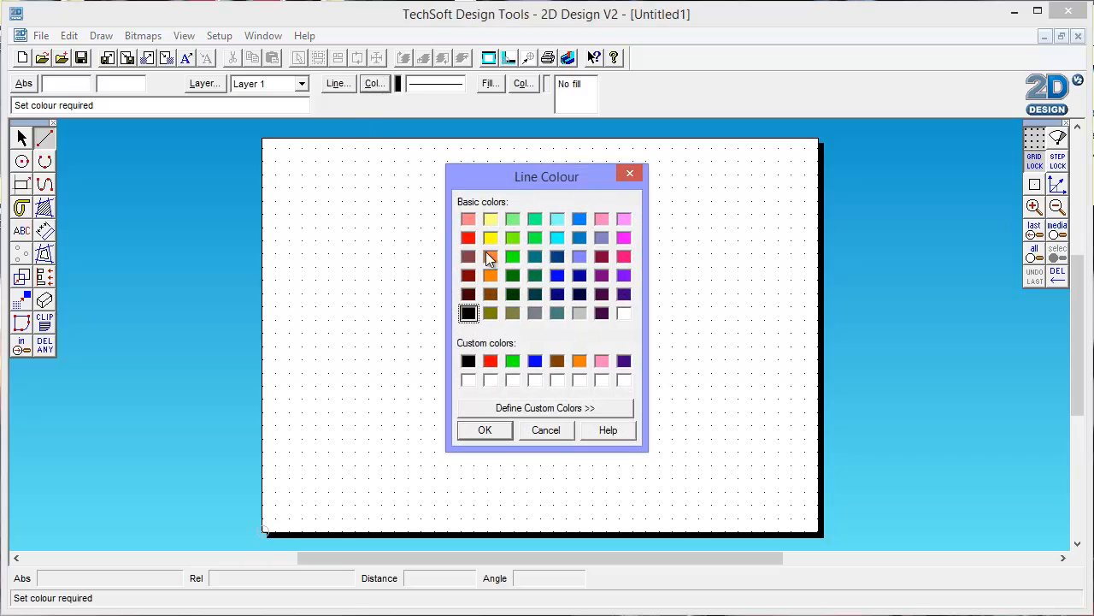
click(630, 173)
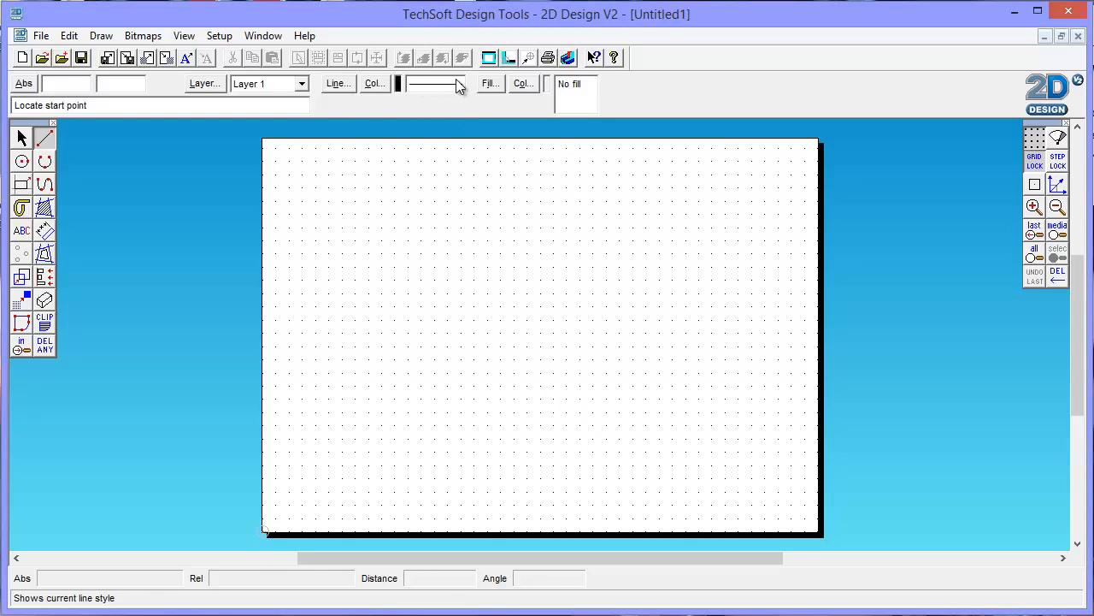
click(338, 83)
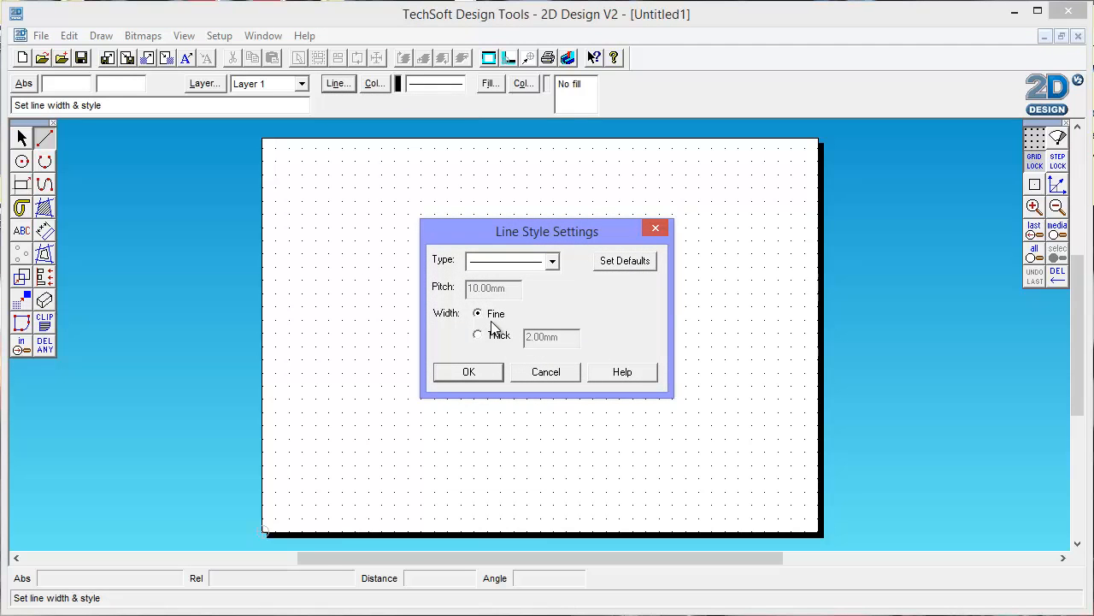
click(553, 260)
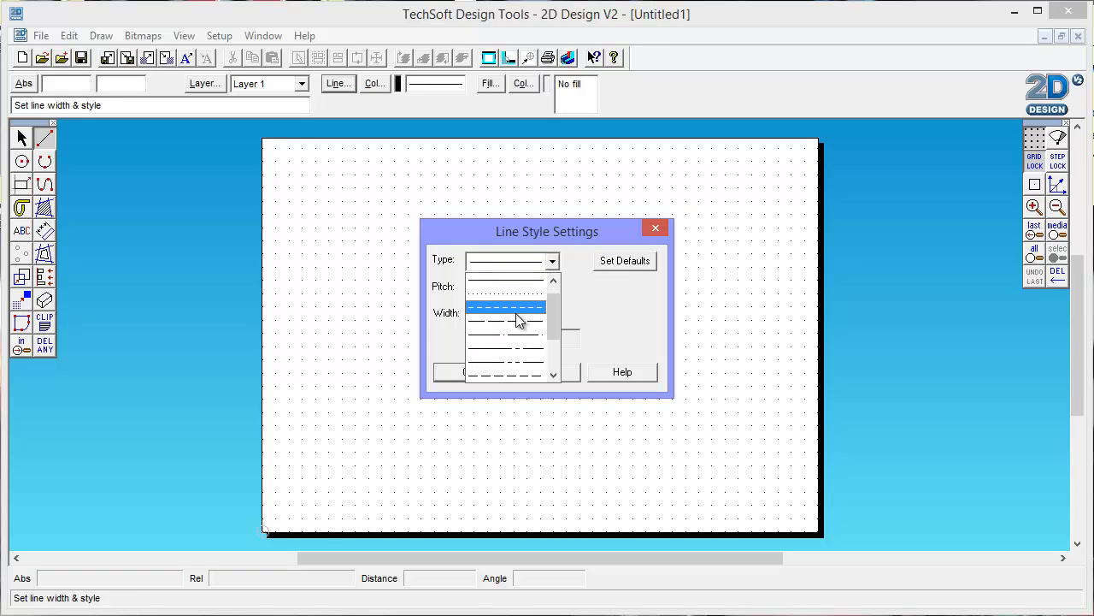
click(553, 261)
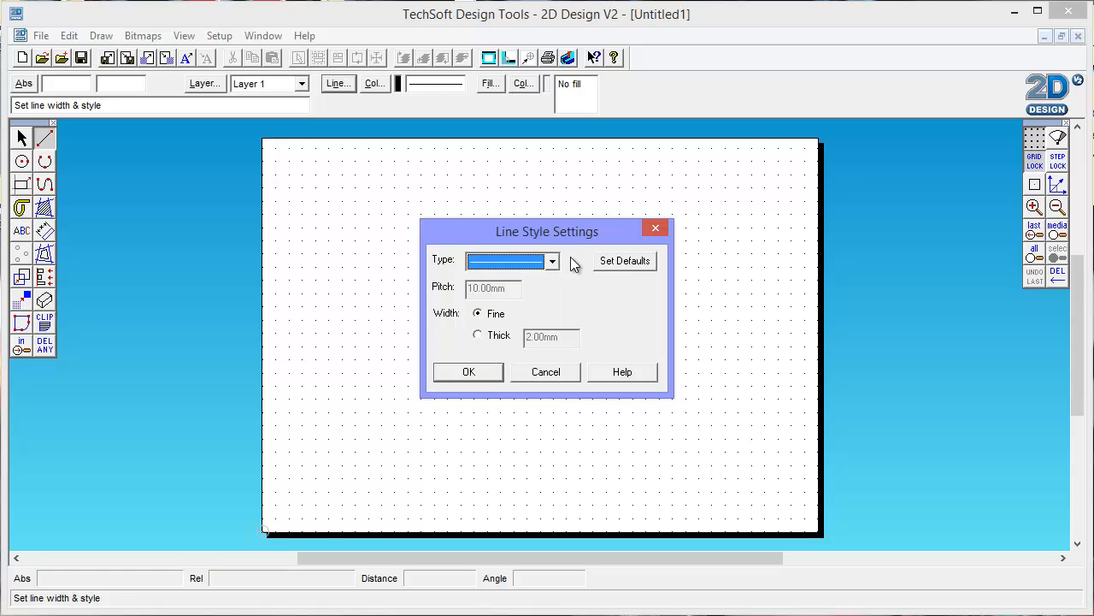
click(478, 335)
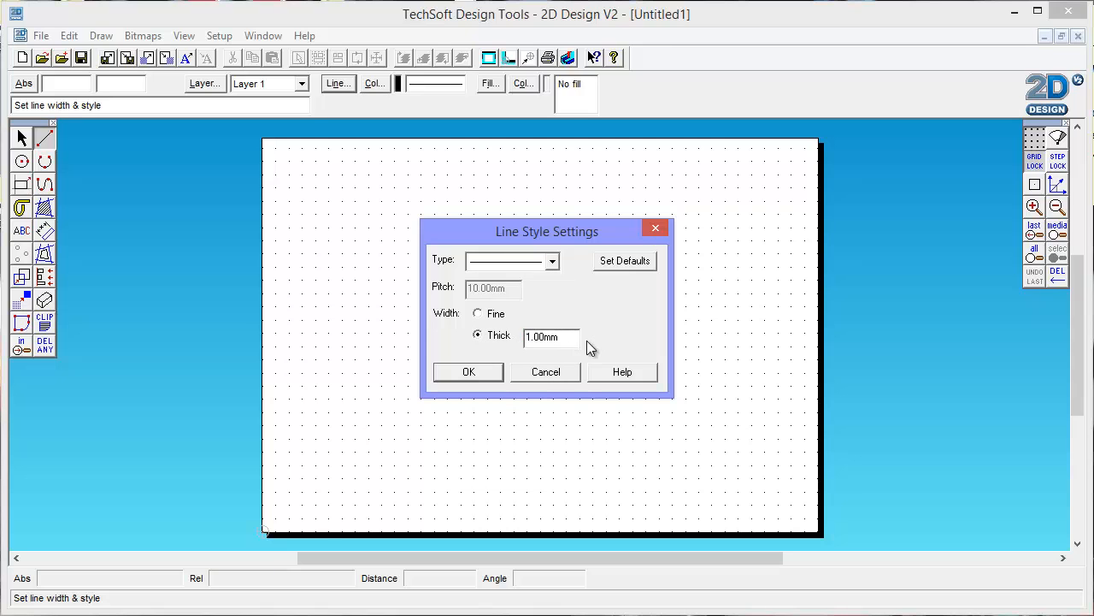
click(546, 373)
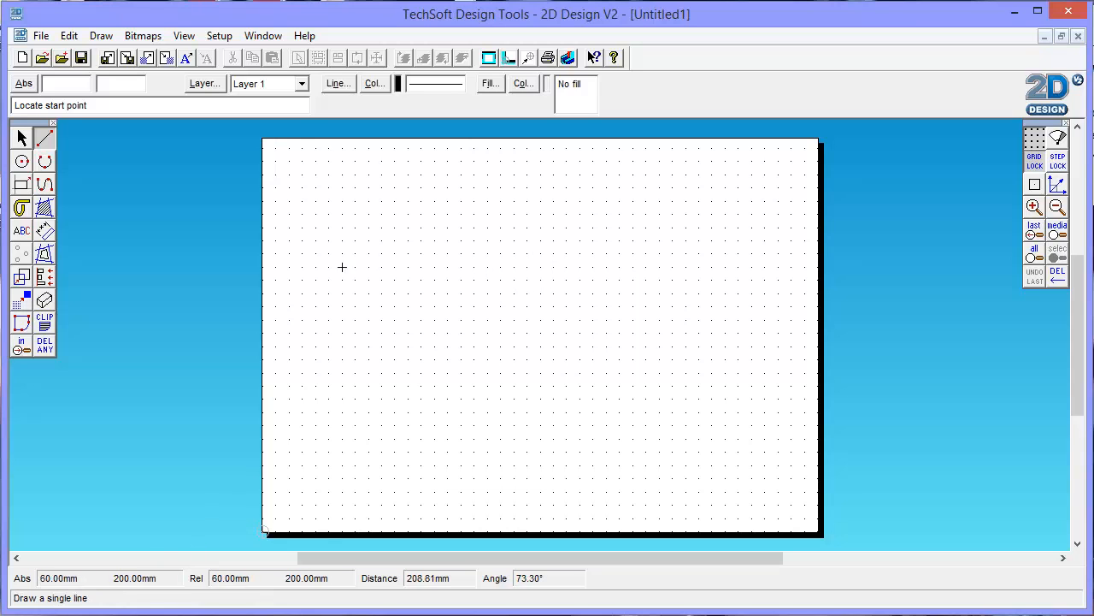
click(22, 162)
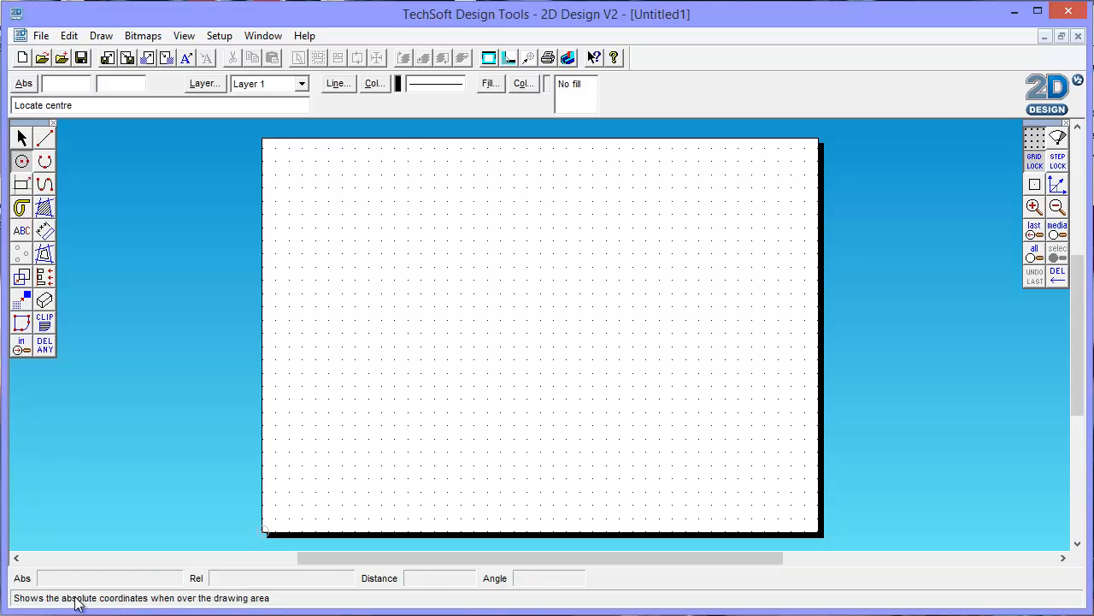
click(21, 208)
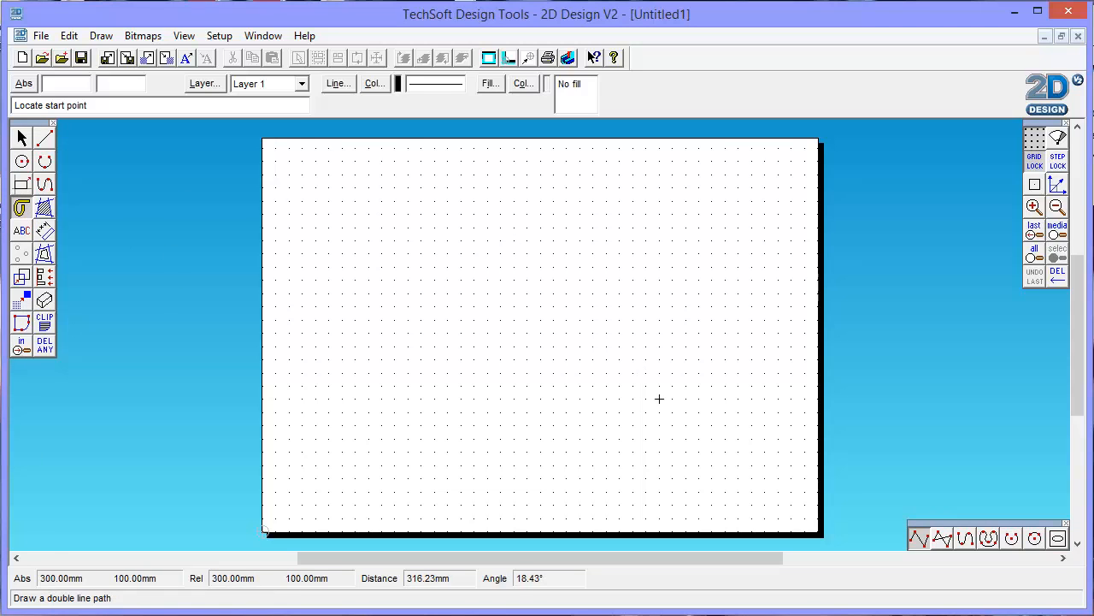
click(21, 137)
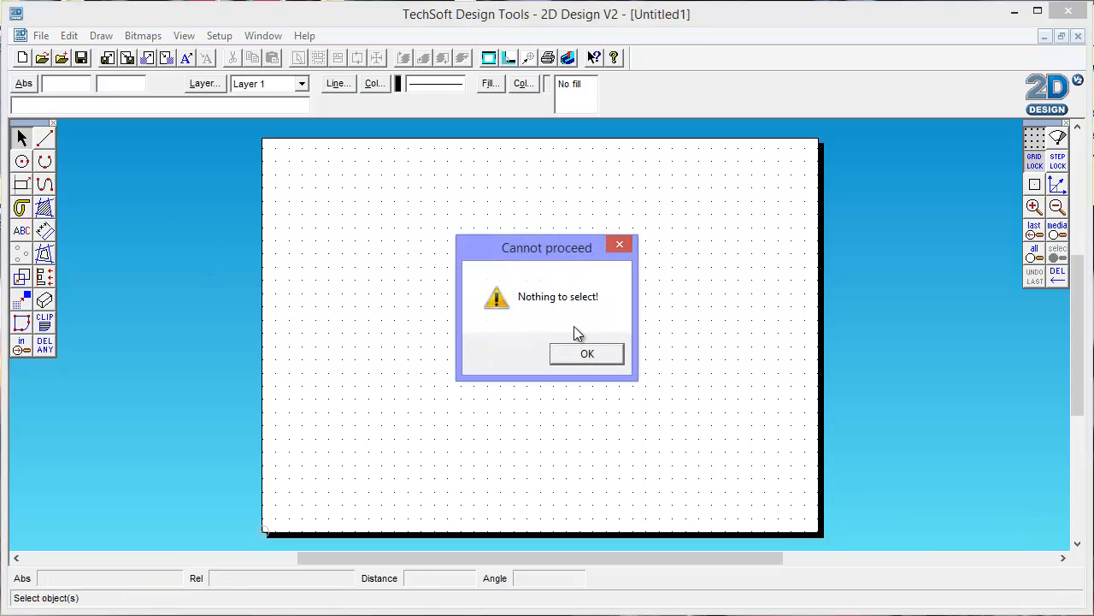
click(586, 355)
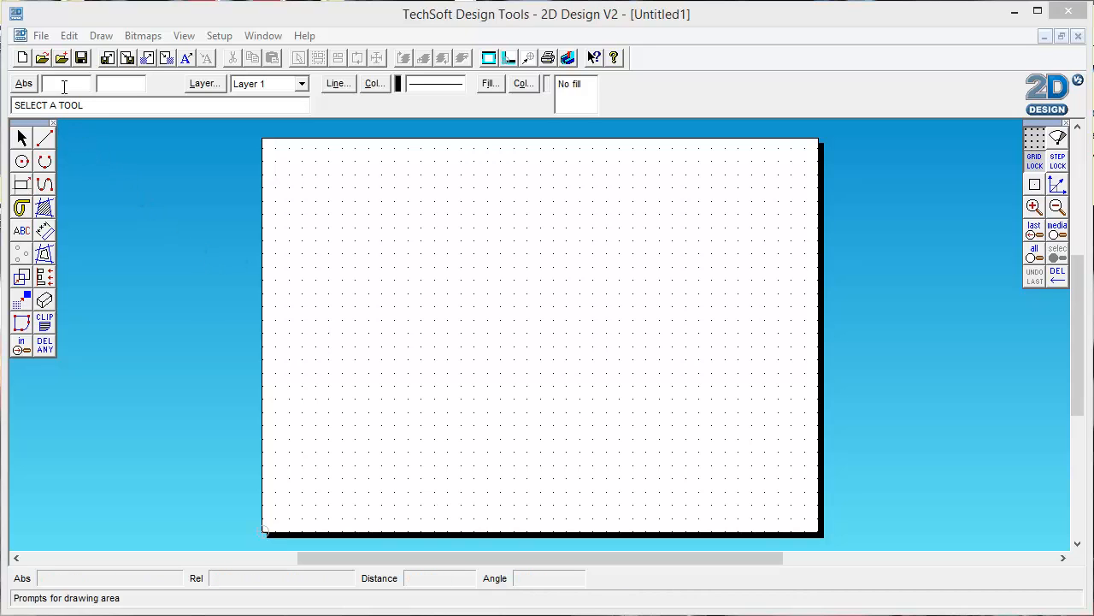
- Open the recent drawing Package 1 and maximise its document window
click(42, 35)
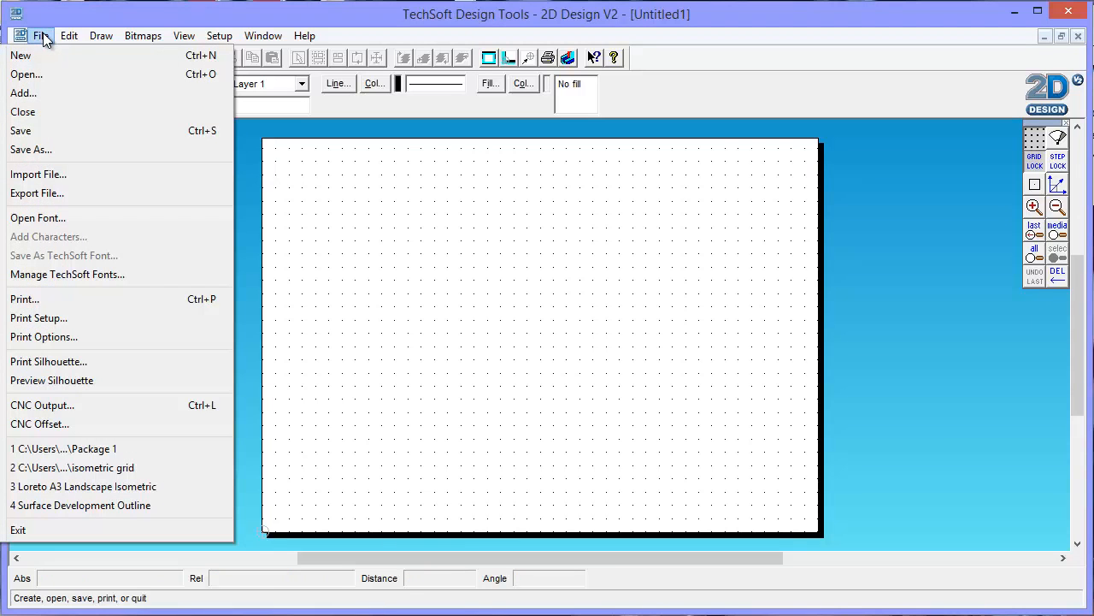
click(106, 449)
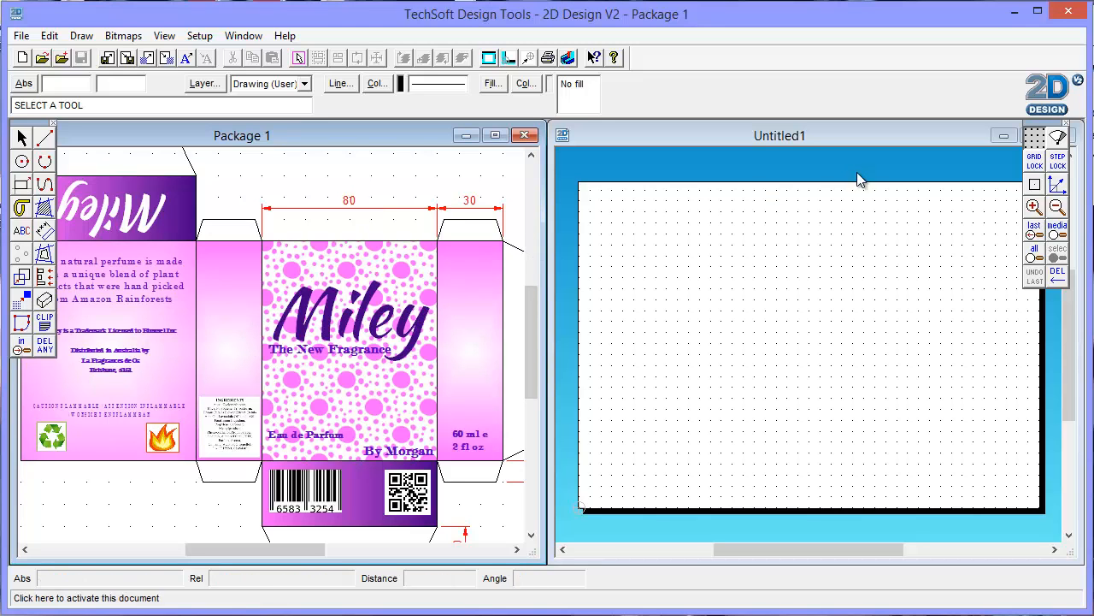
click(494, 136)
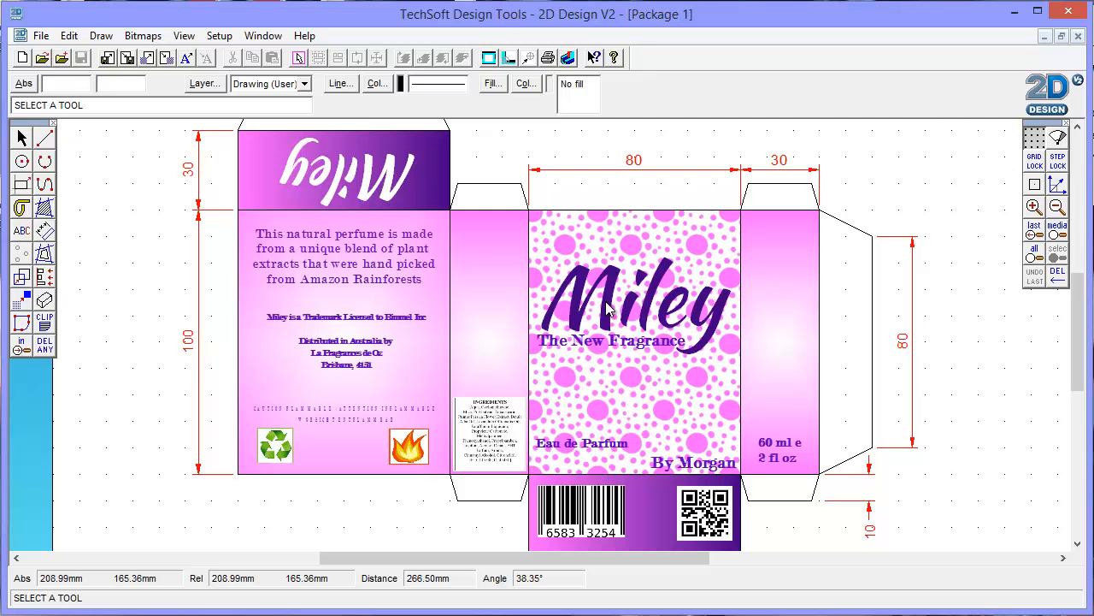
- Change the large perfume title on the package's front panel to "Morgan" and accept its text settings
click(21, 138)
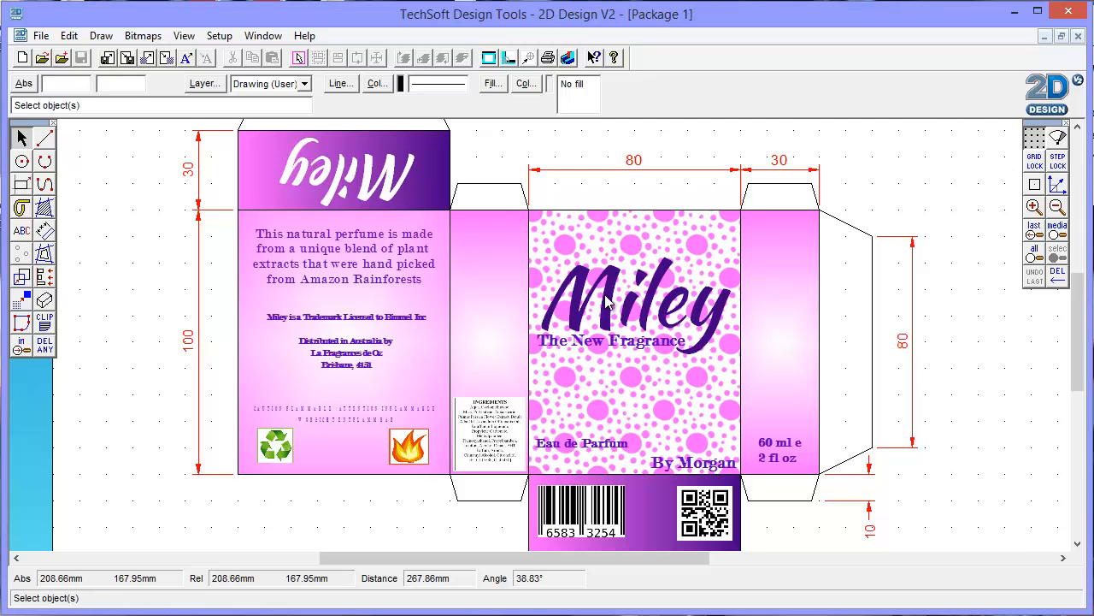
click(609, 304)
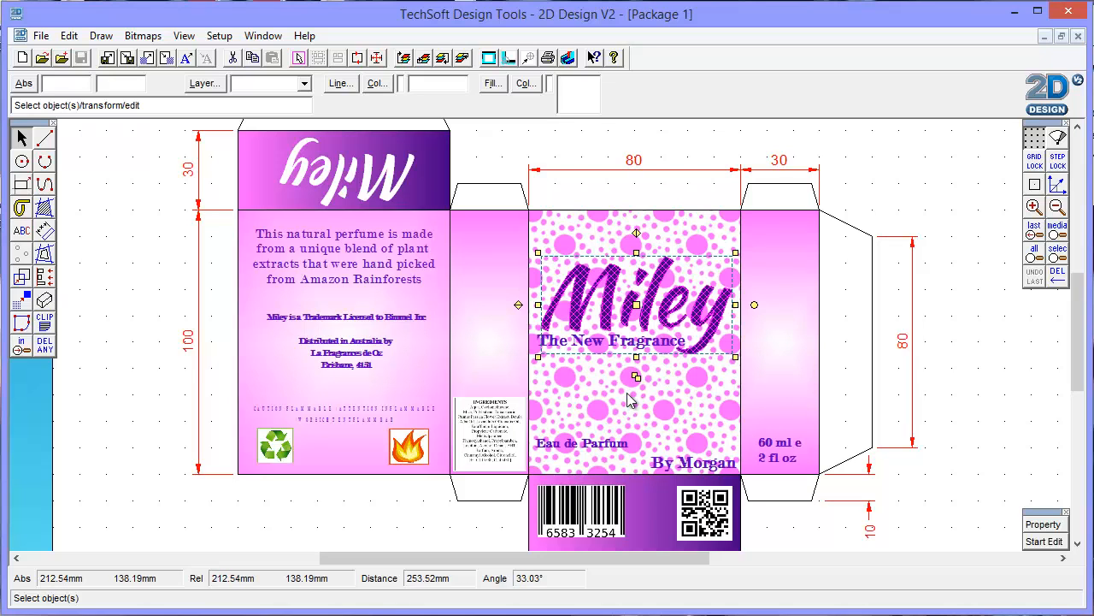
click(1043, 525)
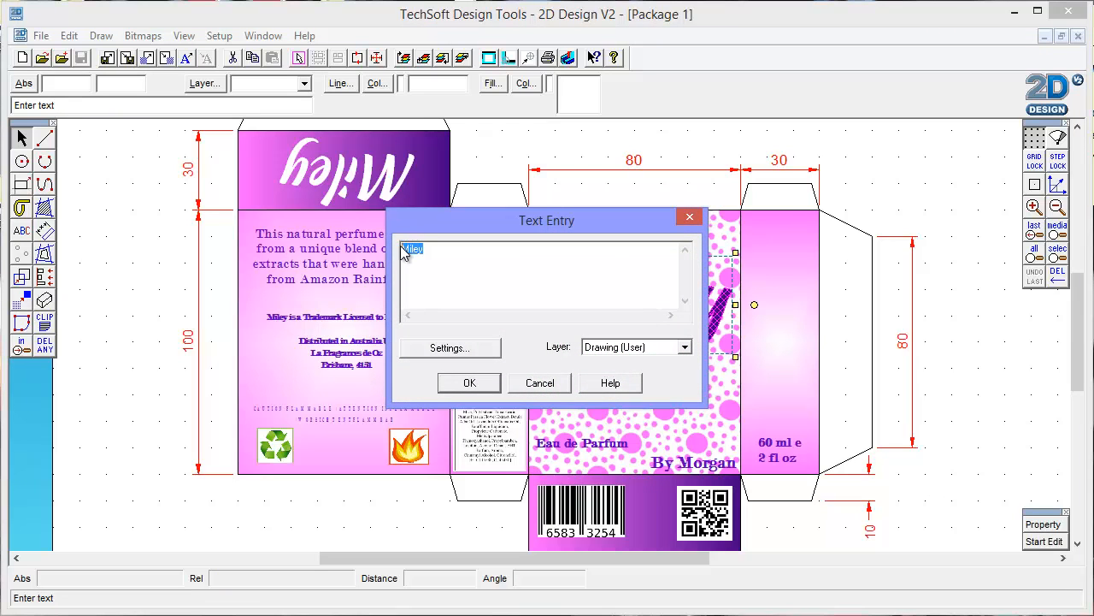
click(433, 254)
click(451, 349)
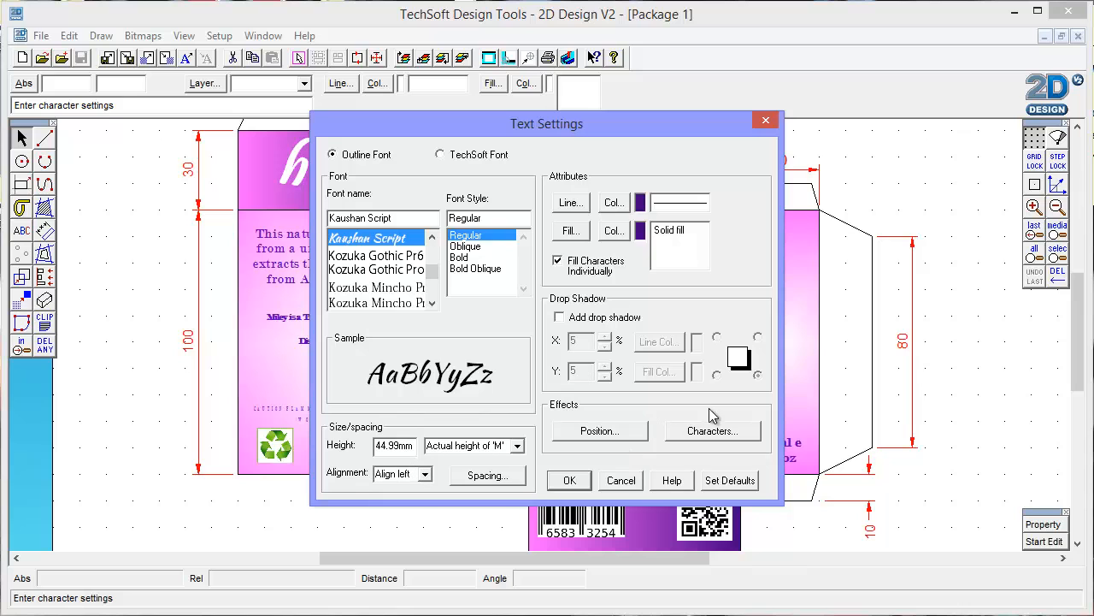
click(569, 482)
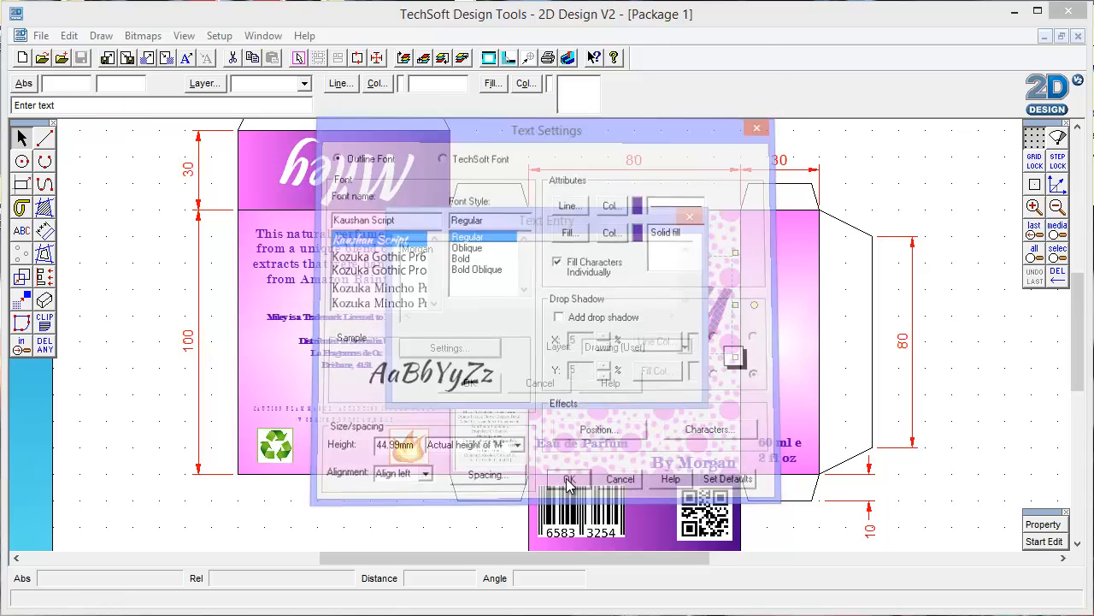
click(469, 383)
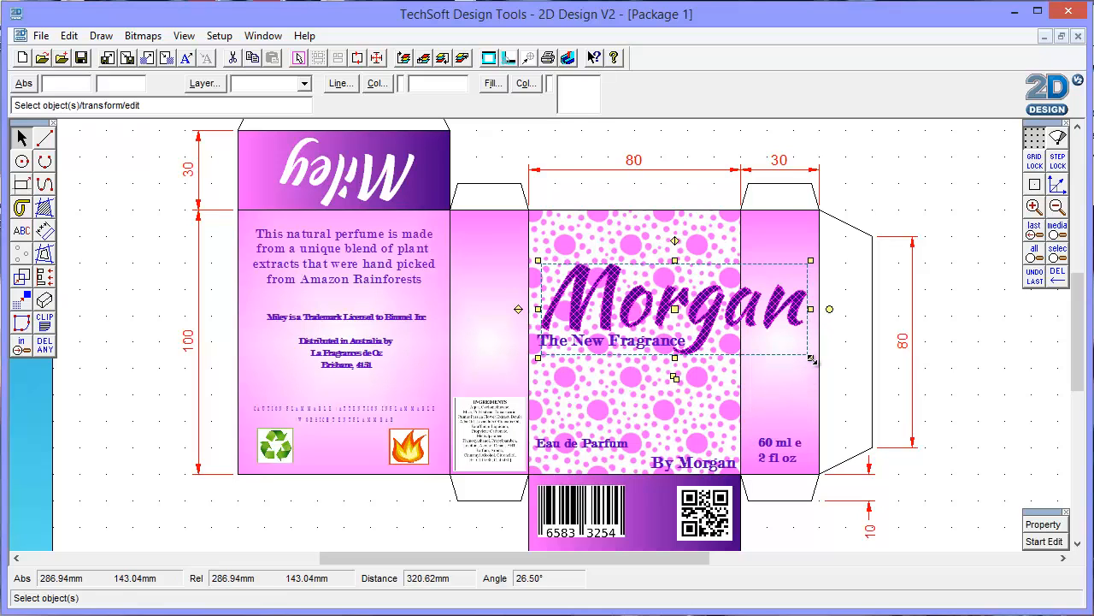
- Scale down the "Morgan" title so it fits within the width of the package's front panel, and deselect it
drag(811, 360, 725, 342)
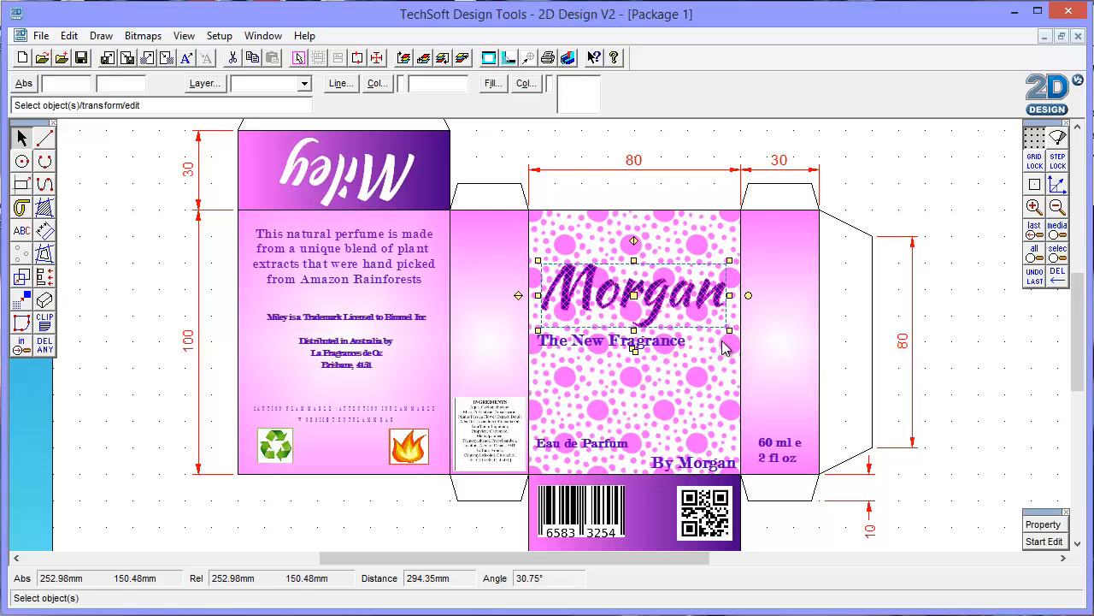
click(907, 209)
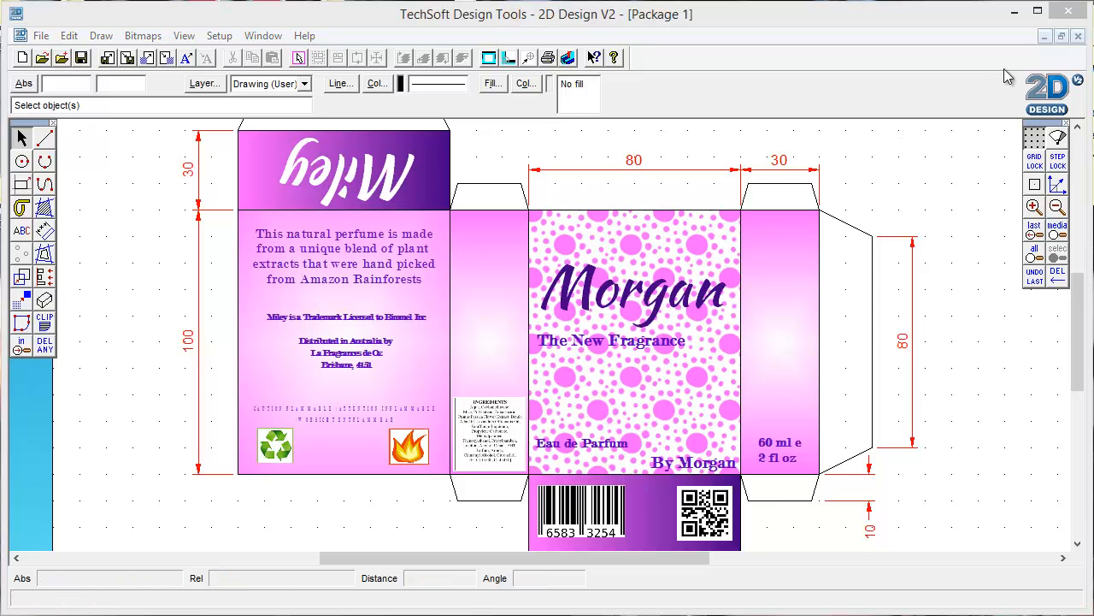
- Restore the Package 1 drawing window, bring the blank Untitled1 drawing to the front and maximise it
click(1062, 39)
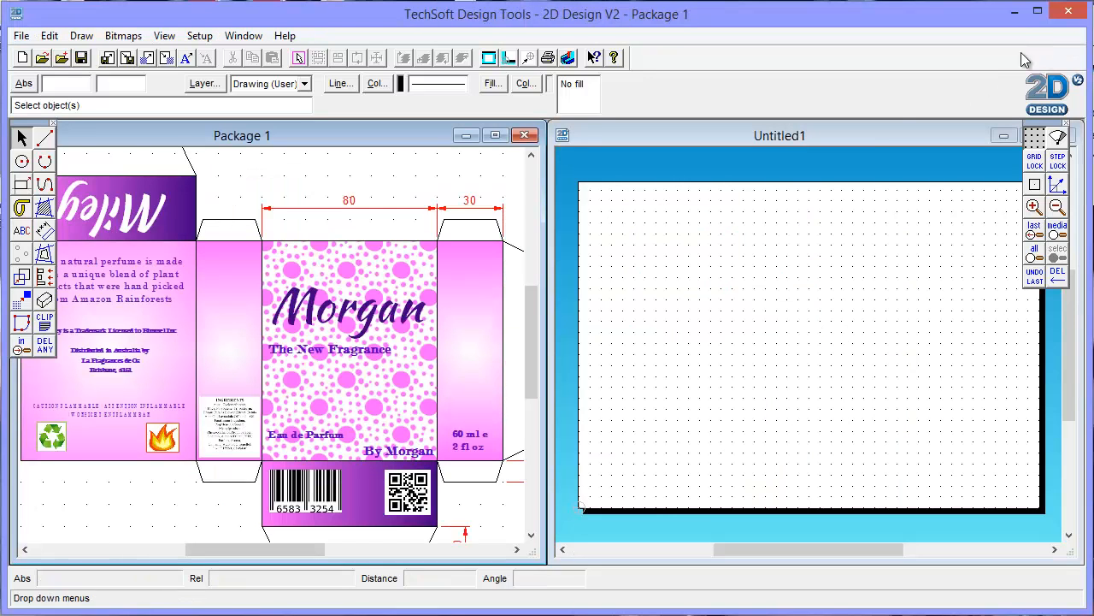
click(865, 135)
drag(941, 136, 833, 135)
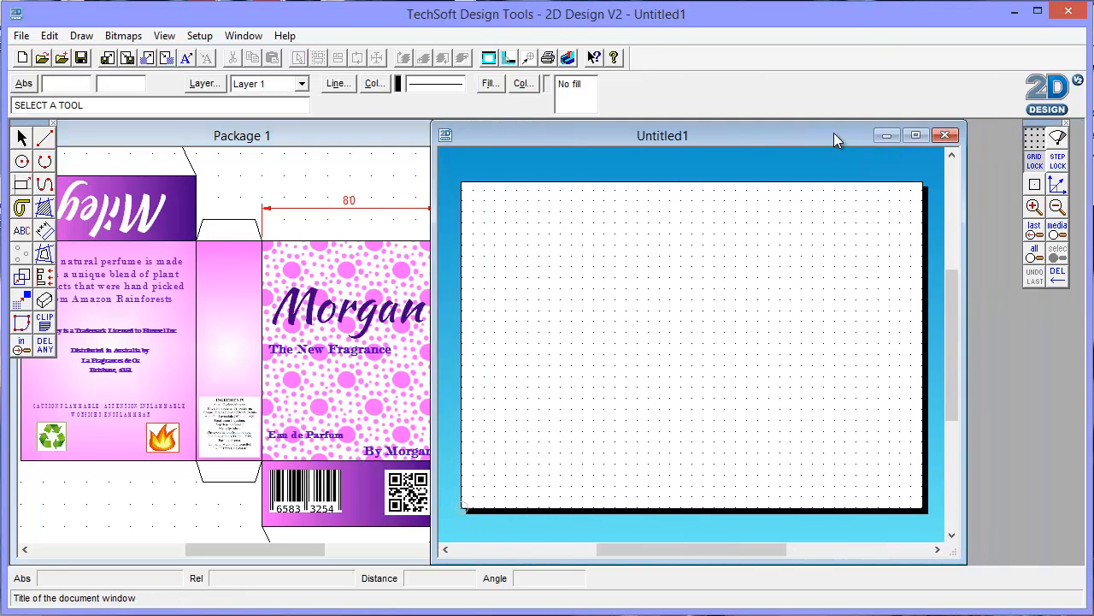
click(915, 135)
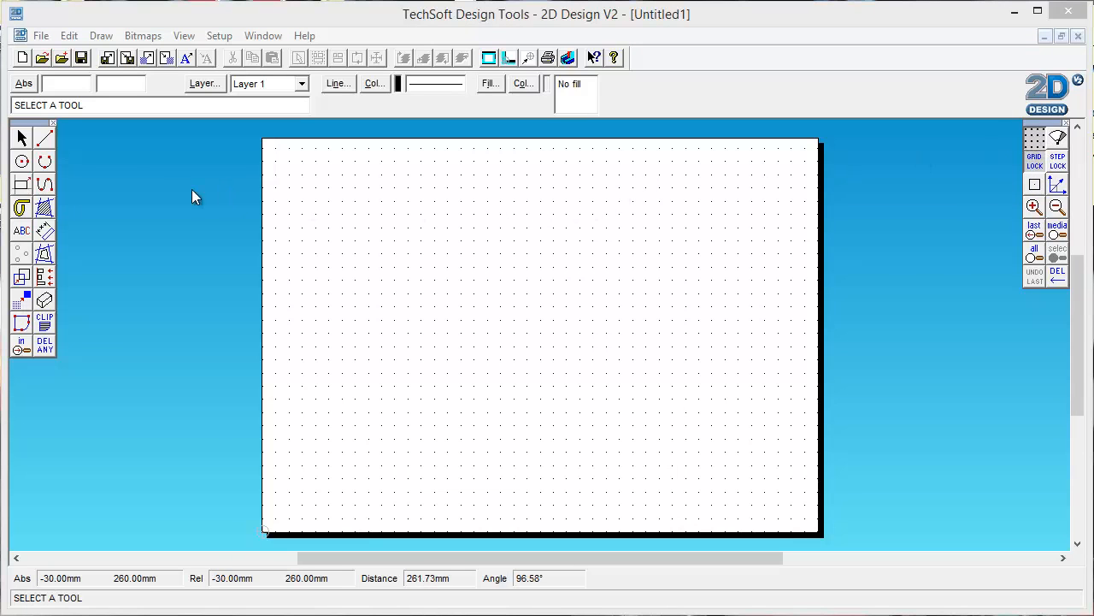
- Draw two parallel horizontal lines, each 130 mm long and 20 mm apart, near the sheet's upper edge
click(44, 140)
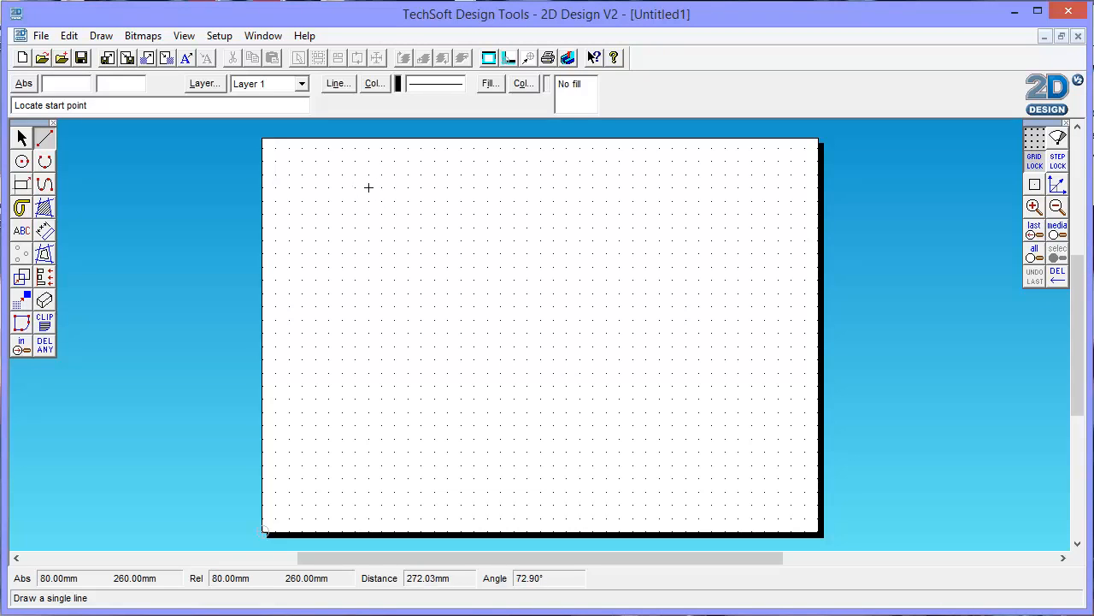
click(368, 187)
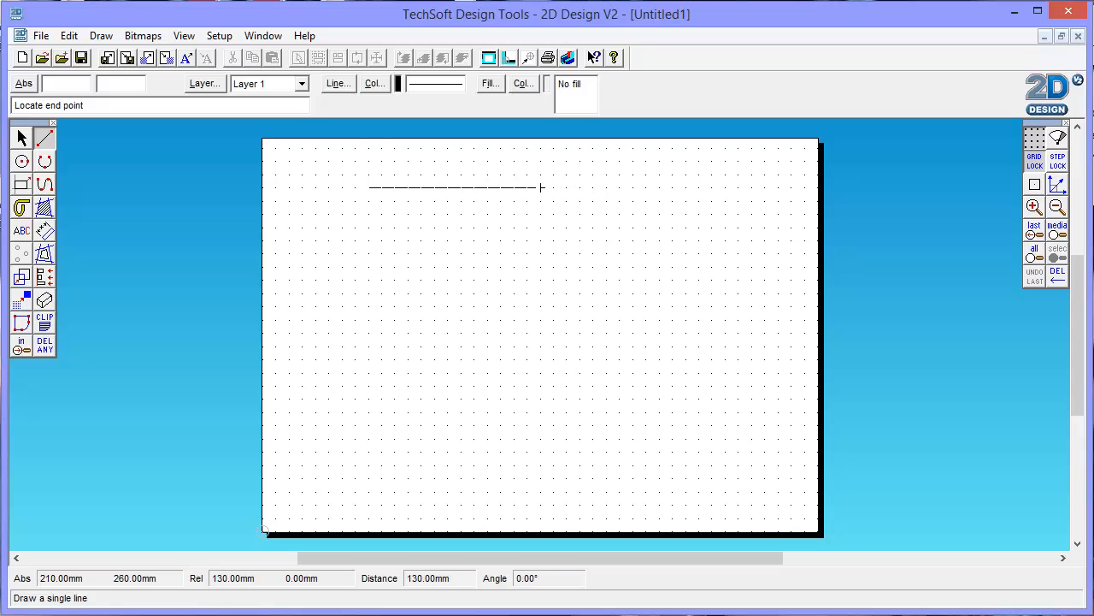
click(541, 186)
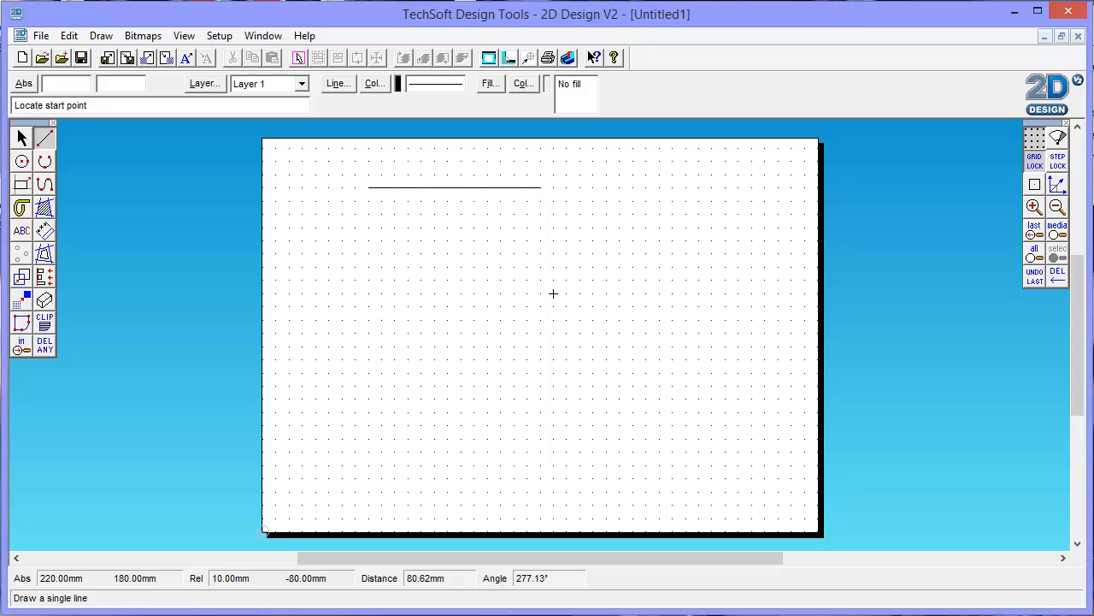
click(369, 214)
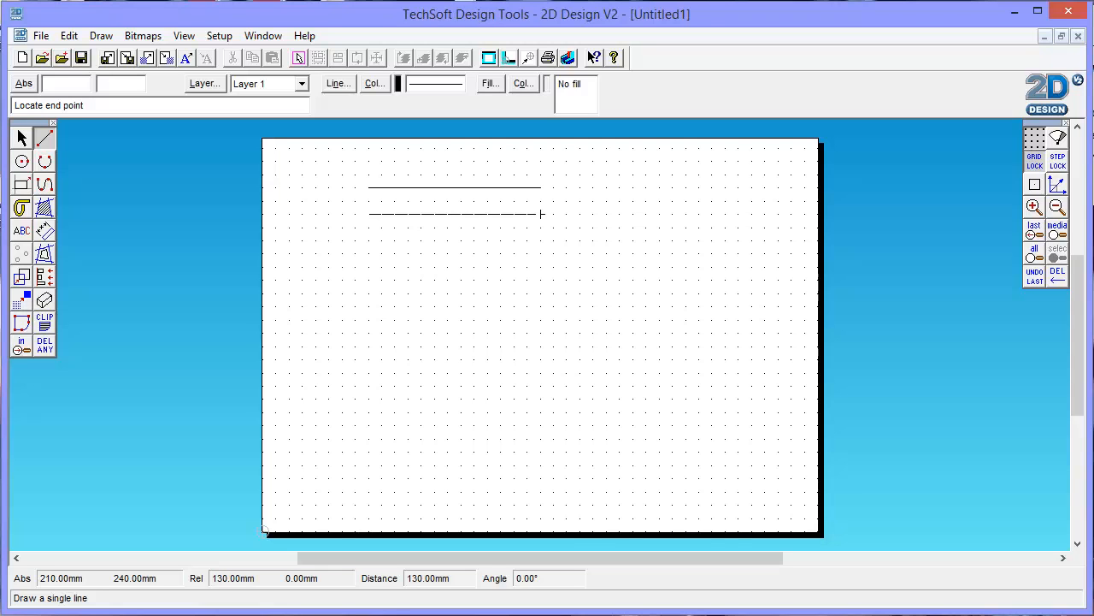
click(541, 214)
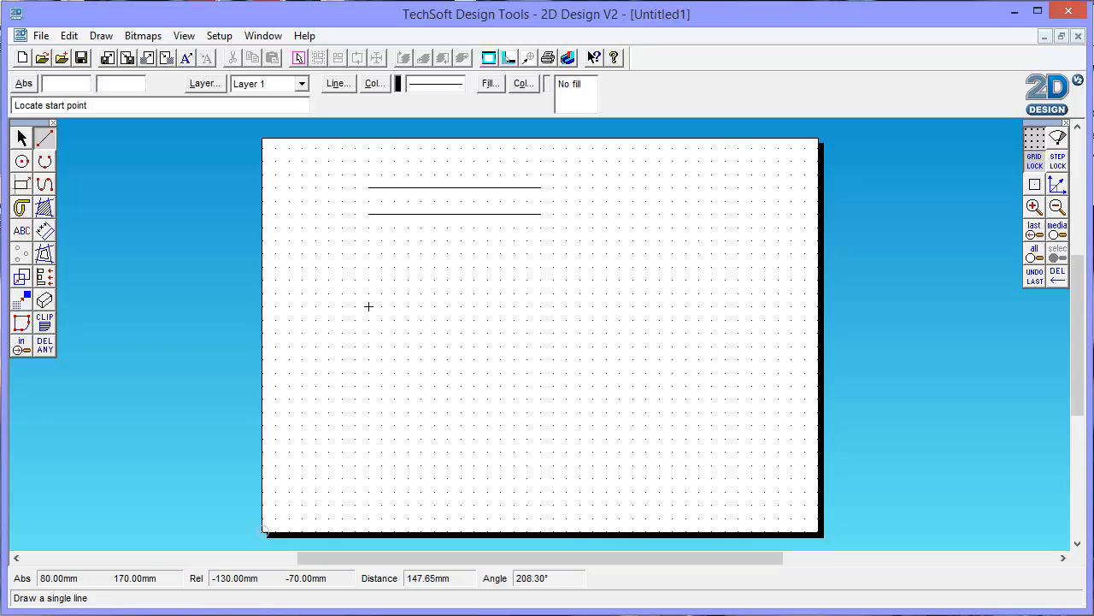
- Delete both horizontal lines with the Delete any object tool
click(45, 346)
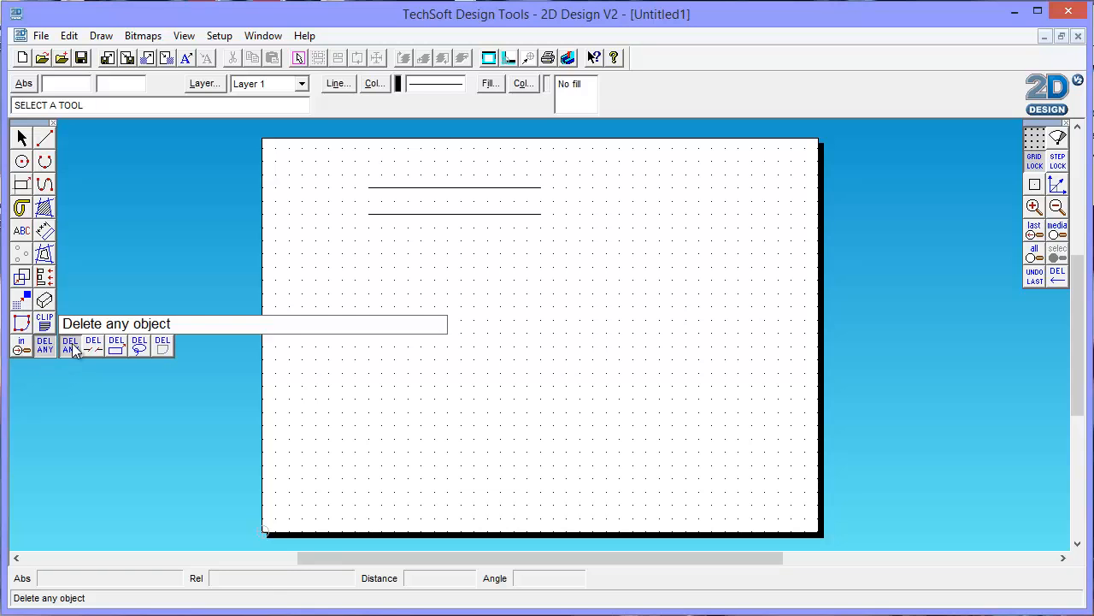
click(73, 349)
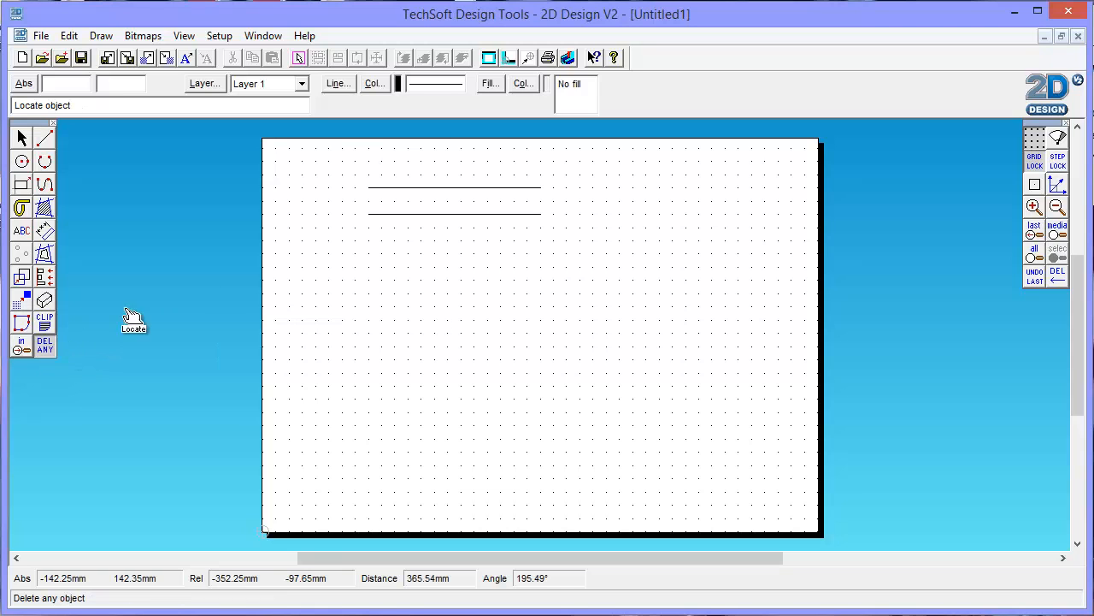
click(458, 214)
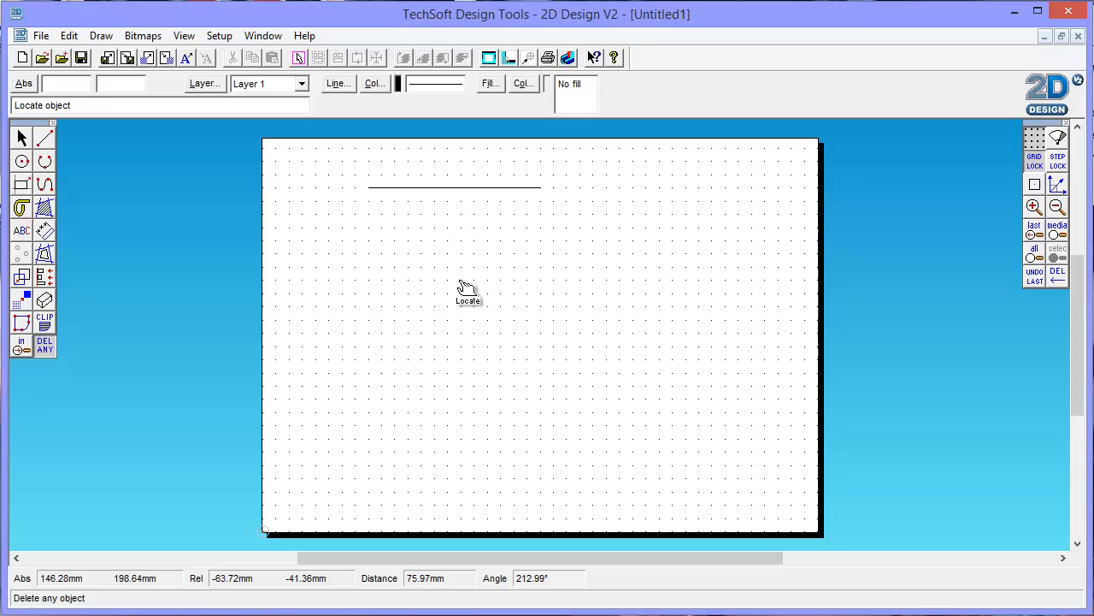
click(476, 188)
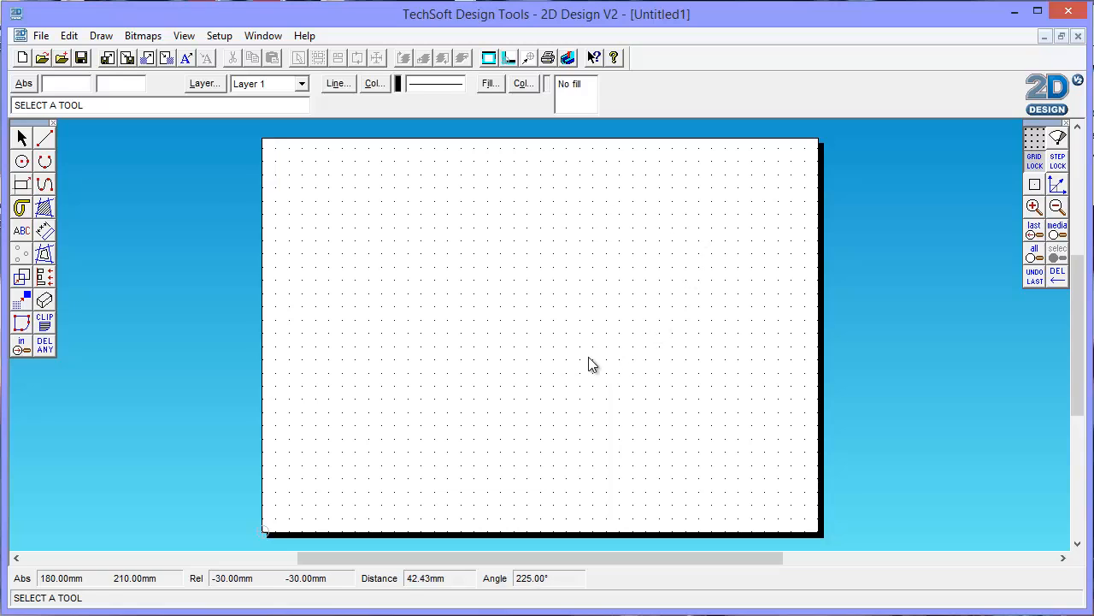
click(1058, 139)
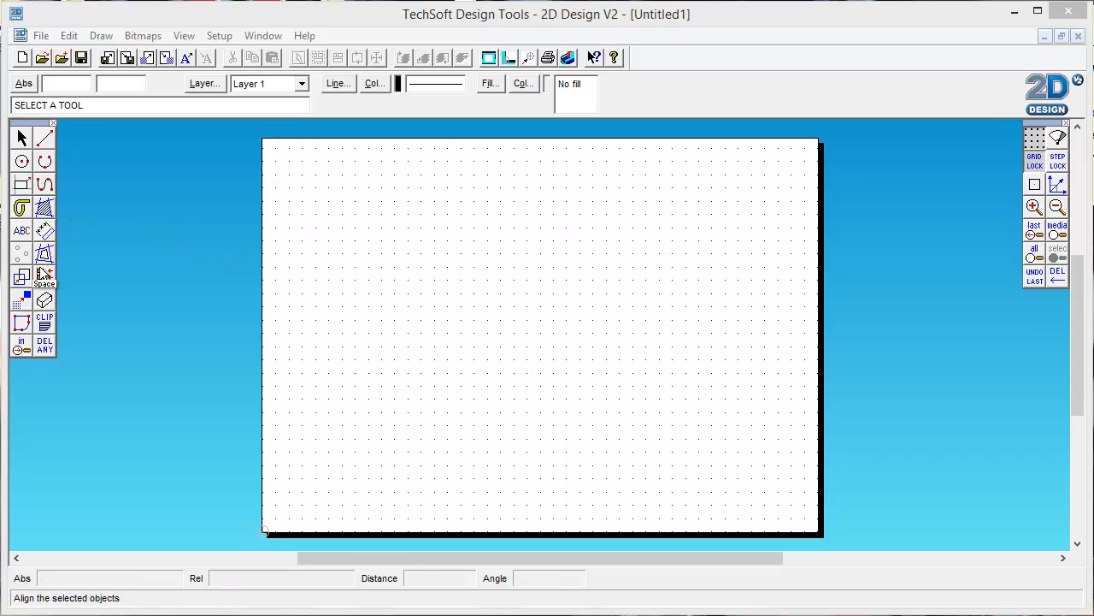
- Draw a closed polyline quadrilateral with a 100 mm upper edge, a 130 mm lower edge and a height of 100 mm
click(45, 187)
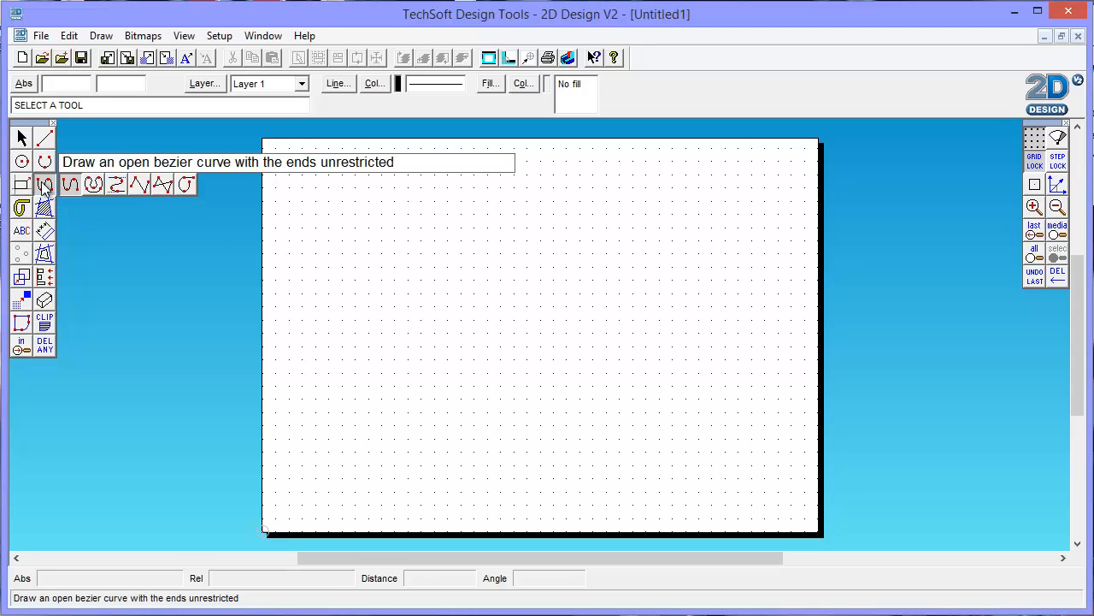
click(162, 187)
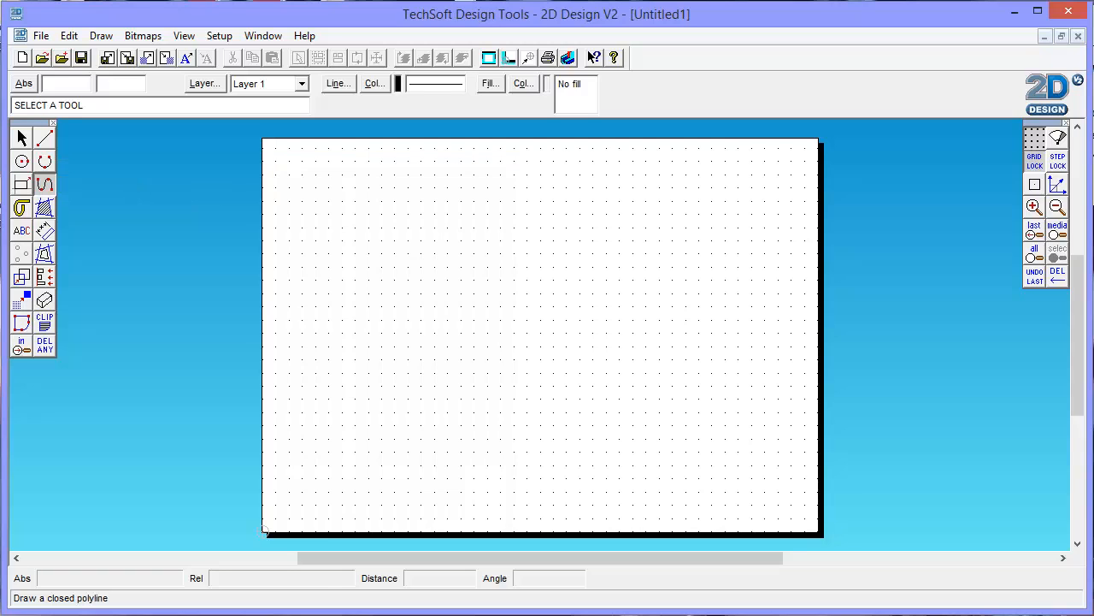
click(369, 201)
click(500, 201)
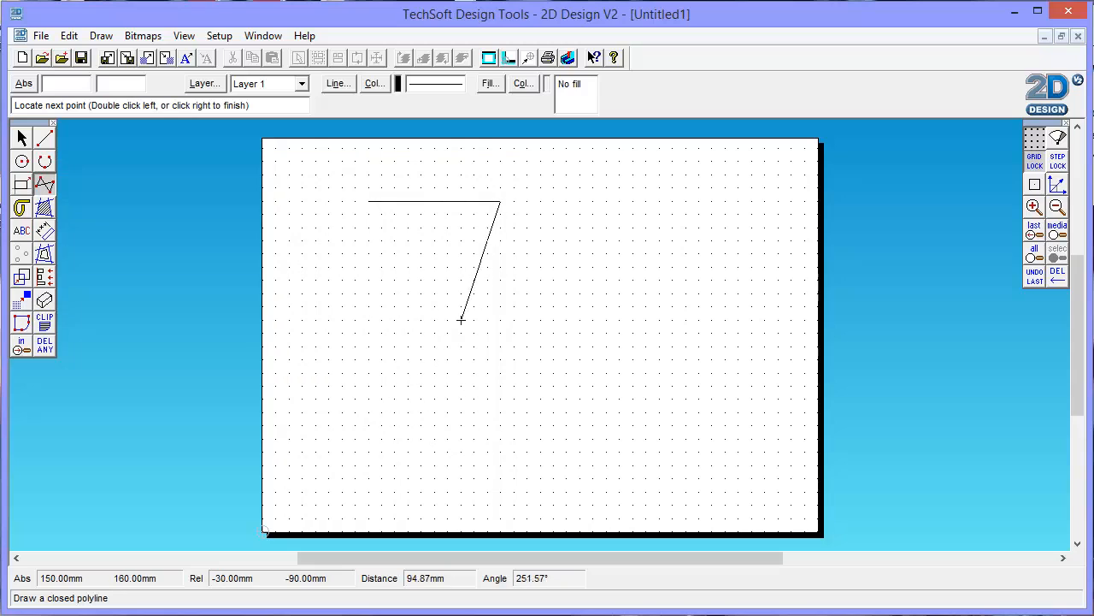
click(474, 332)
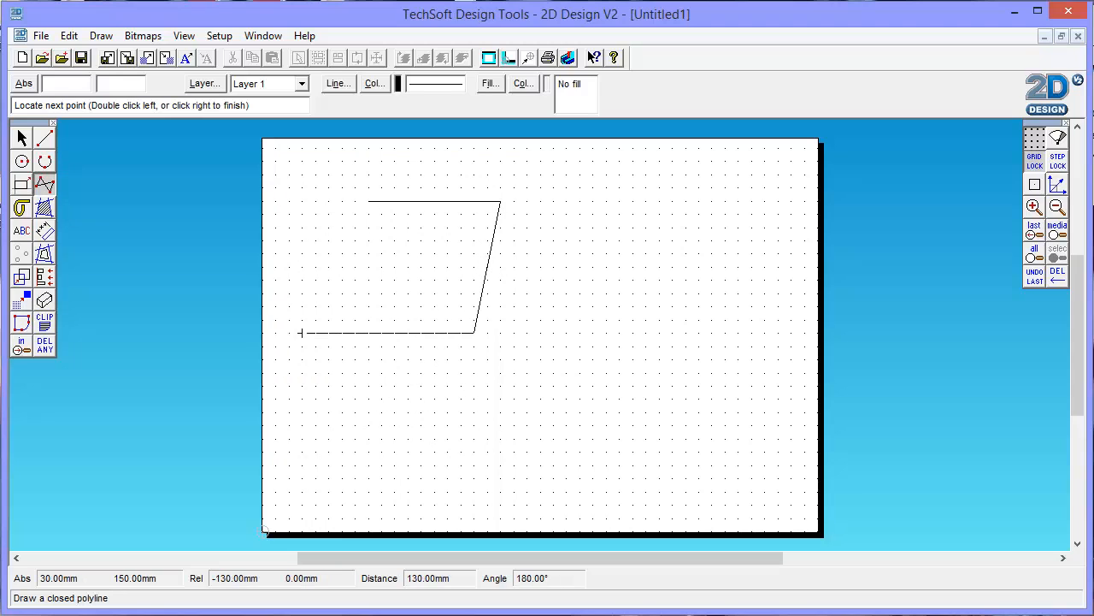
click(302, 333)
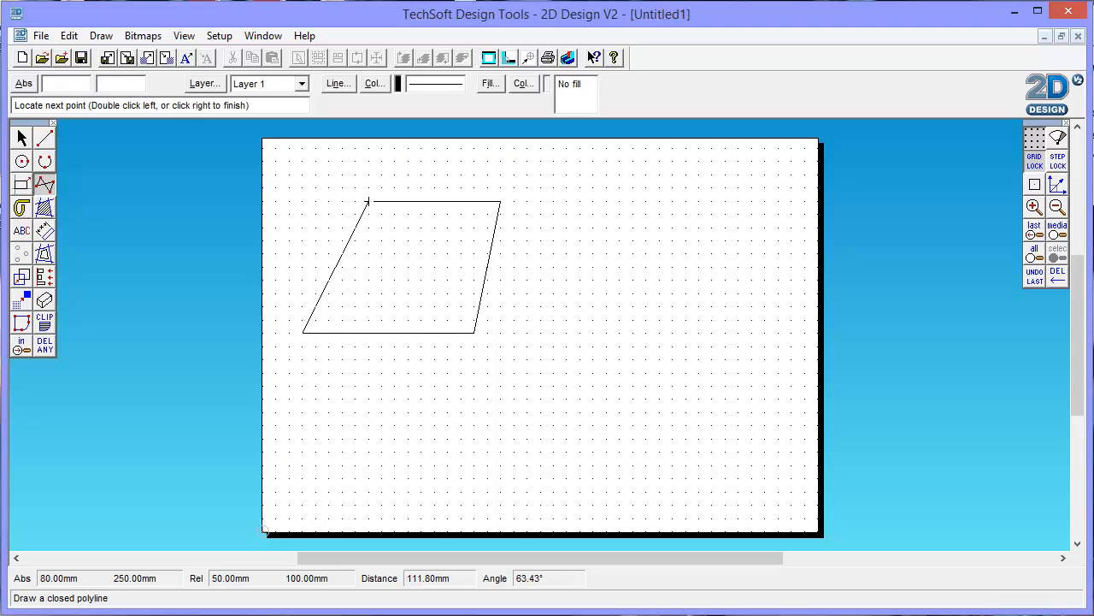
click(368, 201)
right_click(368, 214)
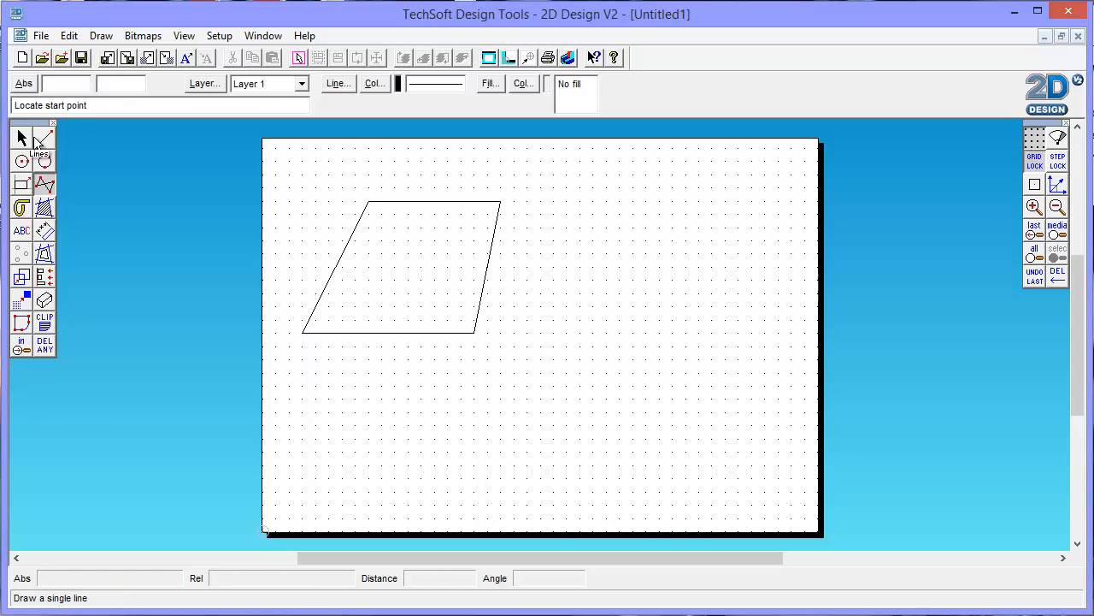
- Select the closed quadrilateral and choose Solid as its fill type
click(21, 137)
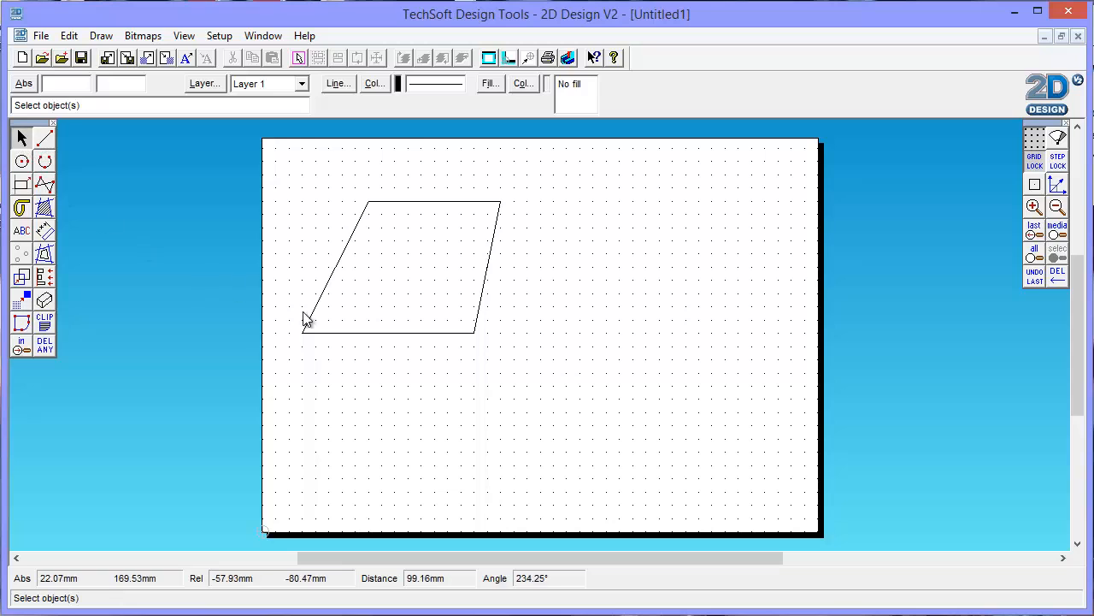
click(371, 333)
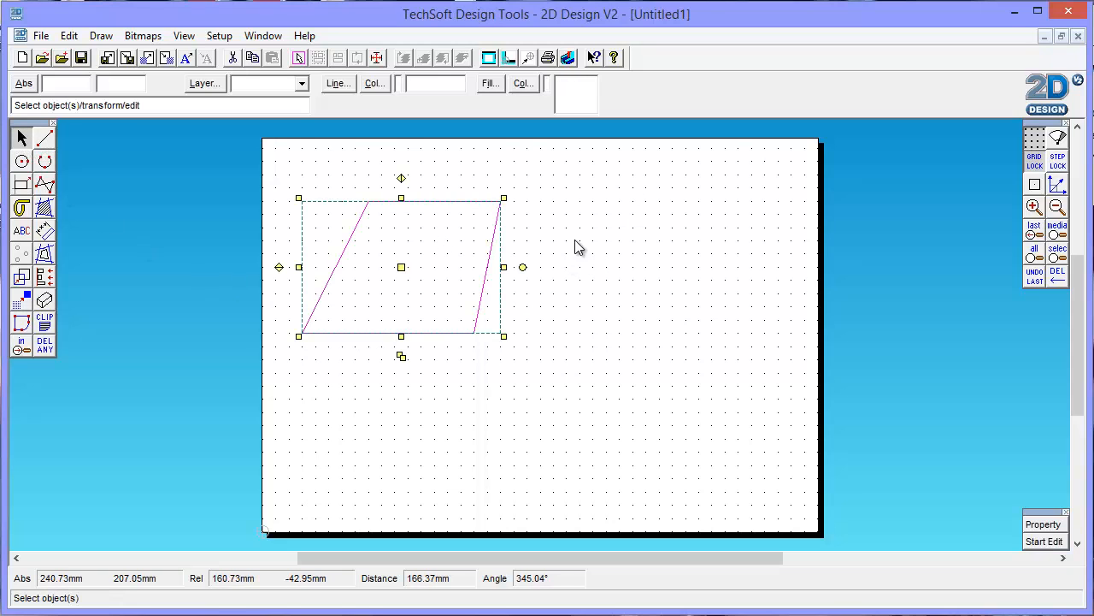
click(489, 83)
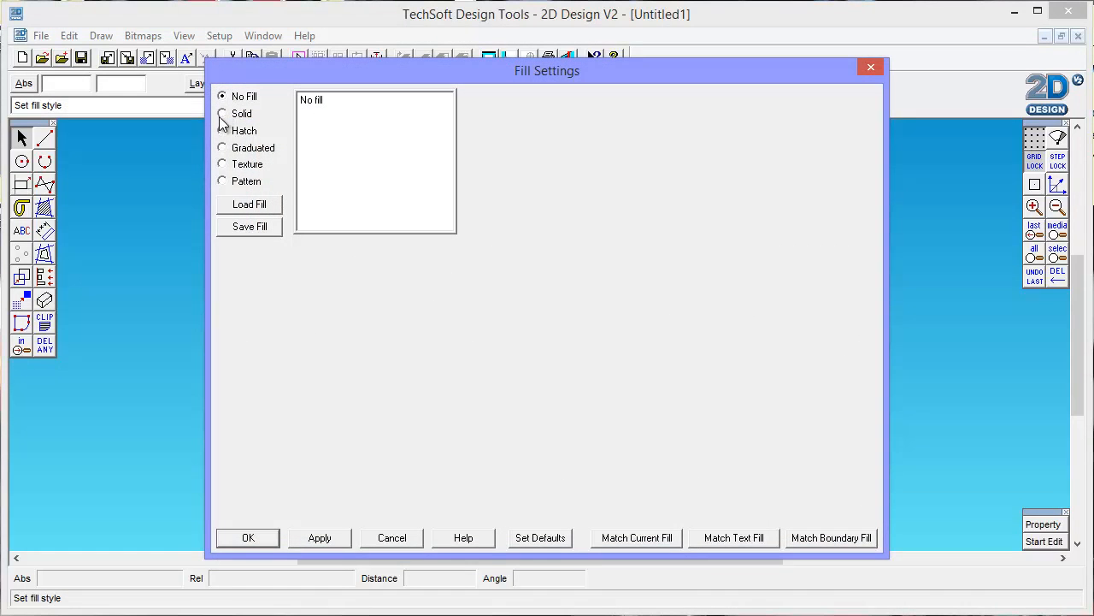
click(223, 114)
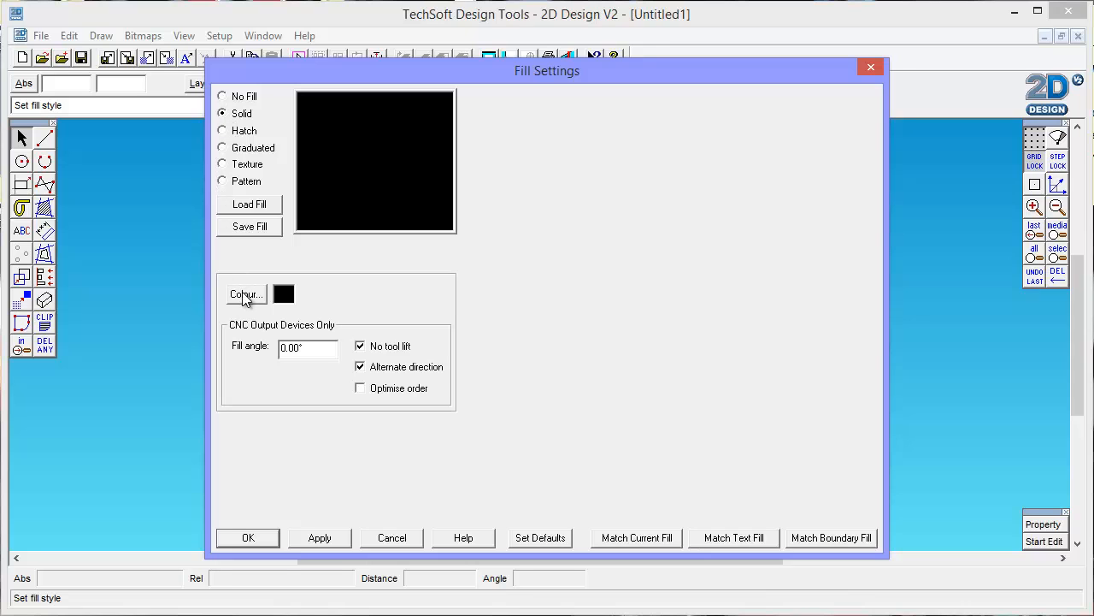
- Define a custom lighter magenta (red 255, green 53, blue 255) and apply it as the quadrilateral's solid fill colour
click(245, 294)
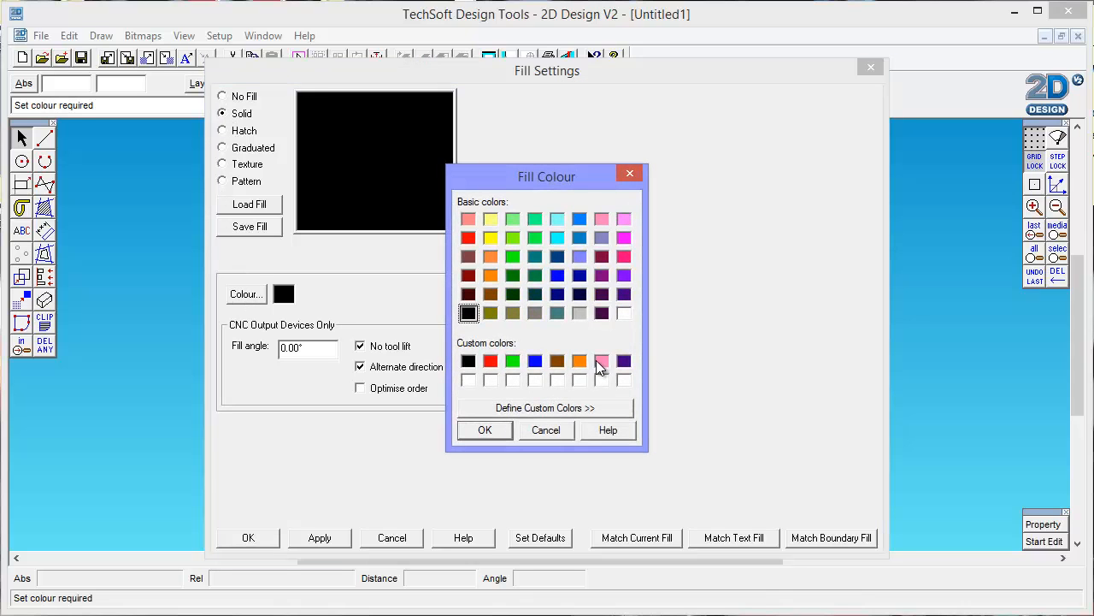
click(623, 237)
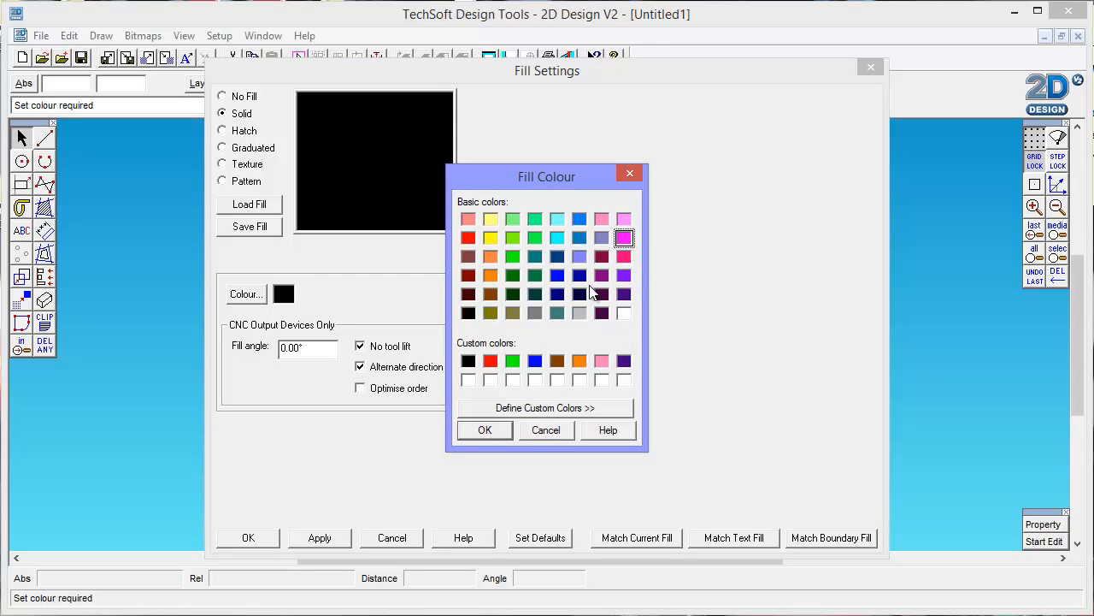
click(533, 408)
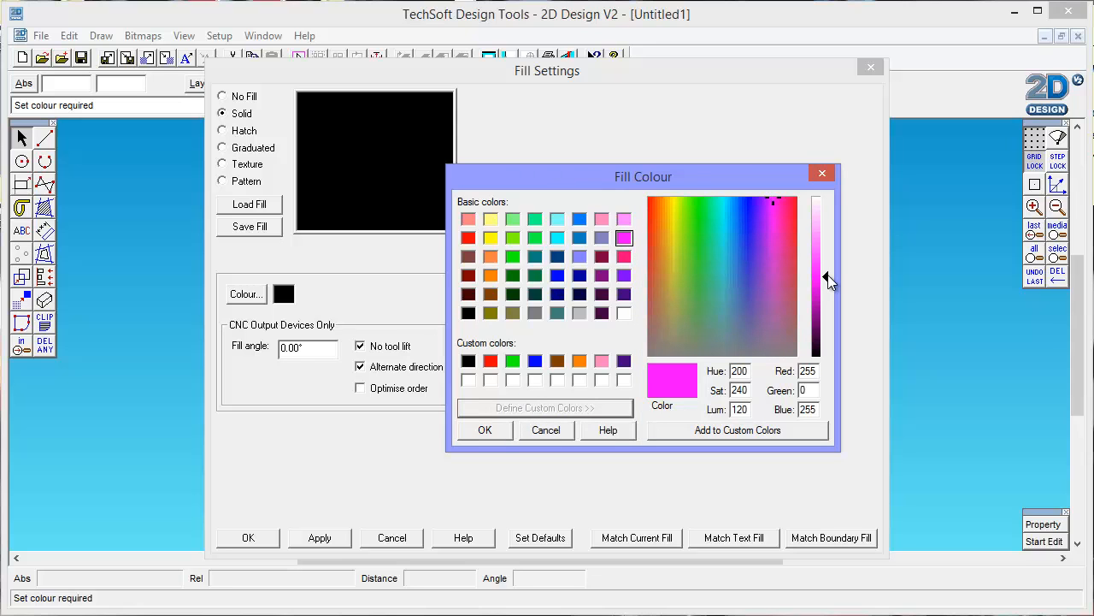
drag(826, 277, 827, 261)
click(692, 430)
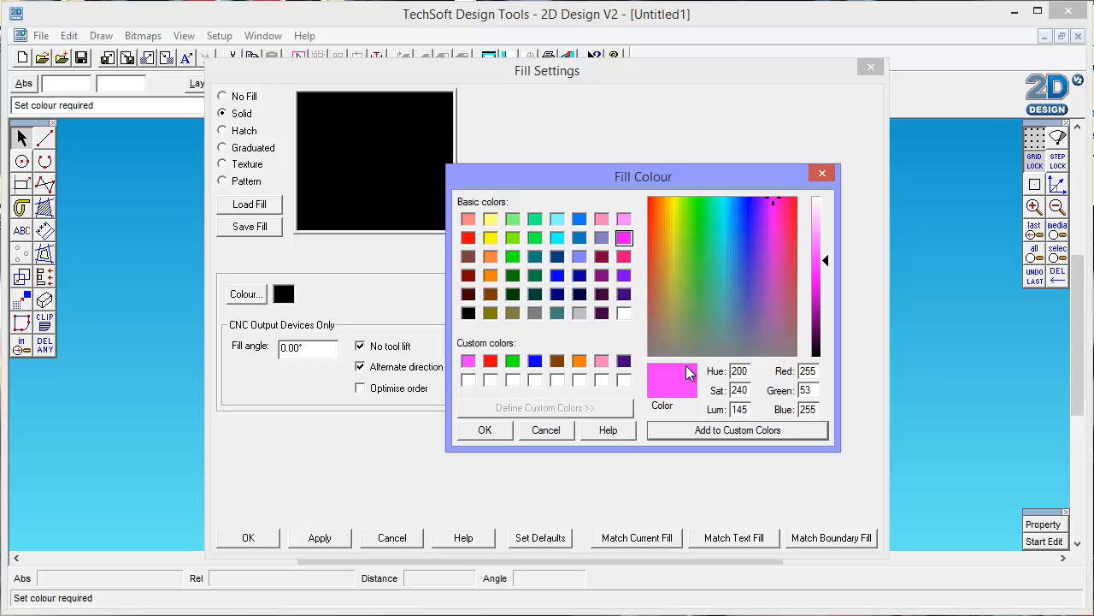
click(485, 430)
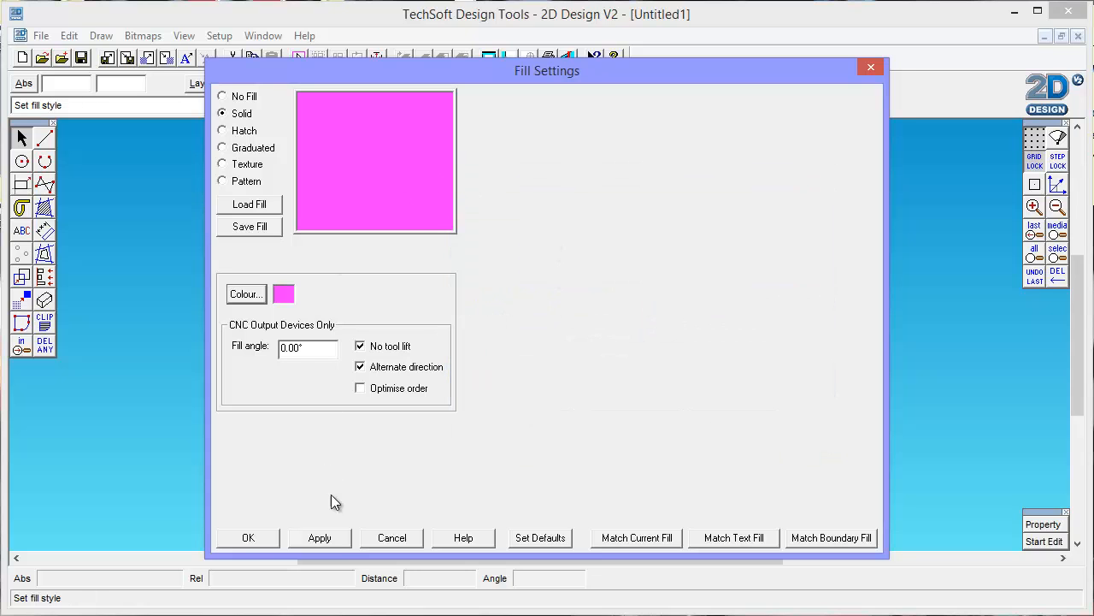
click(317, 538)
click(250, 537)
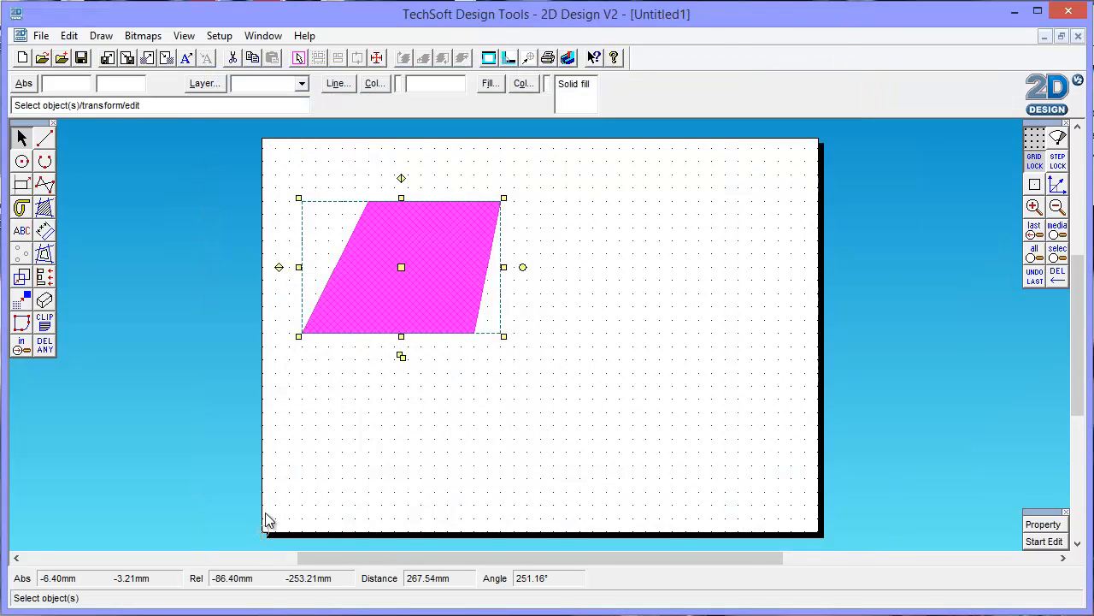
- Duplicate the filled quadrilateral and place the copy beside the original at the same height on the sheet
click(645, 233)
click(425, 243)
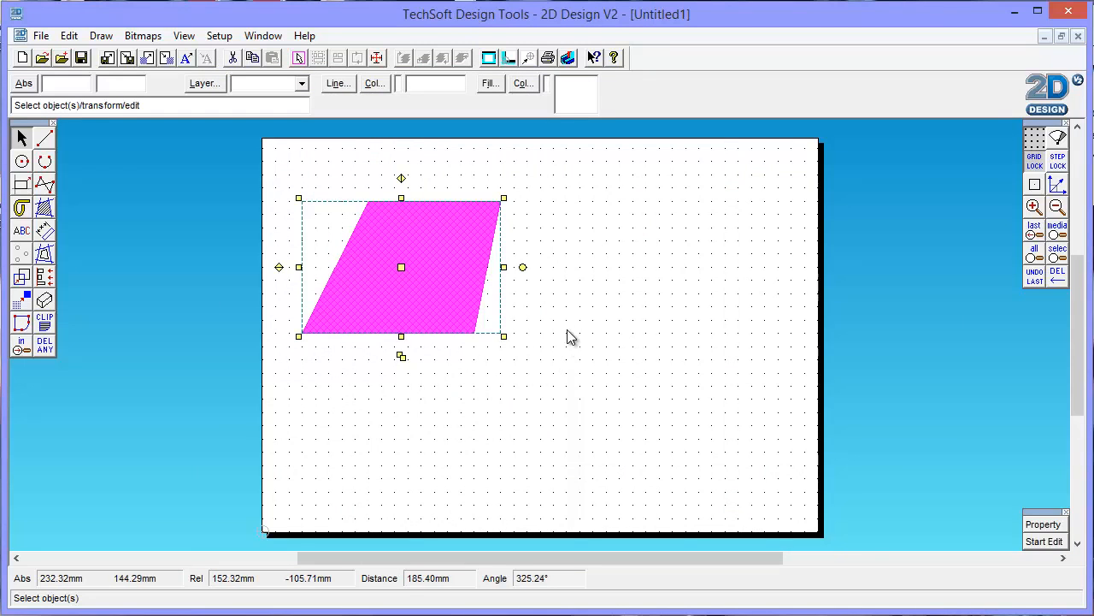
click(581, 278)
click(453, 259)
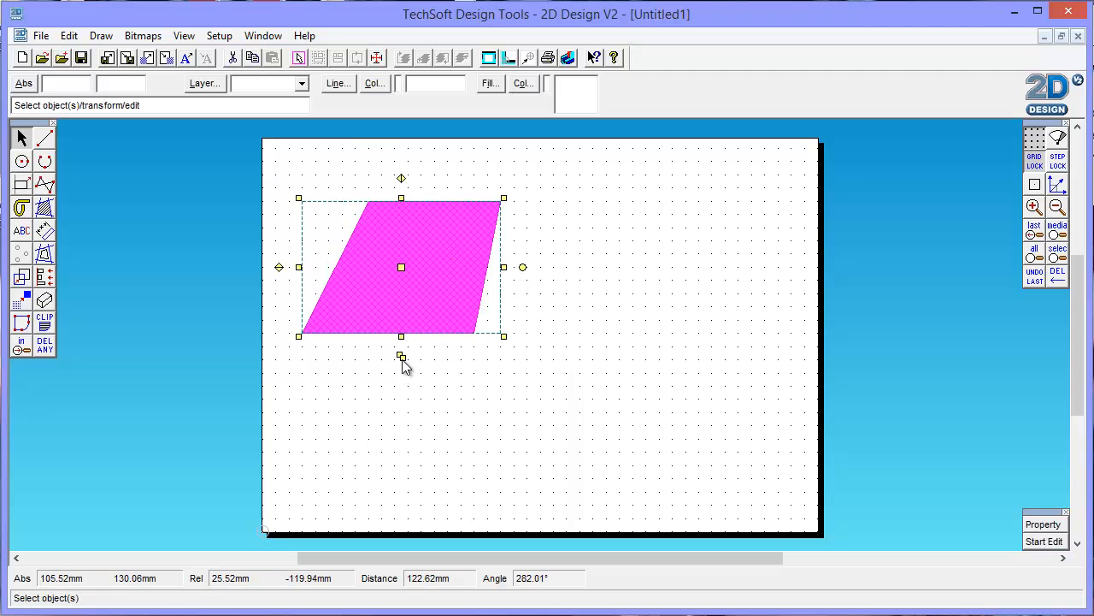
drag(406, 367, 419, 380)
drag(415, 279, 679, 267)
click(643, 415)
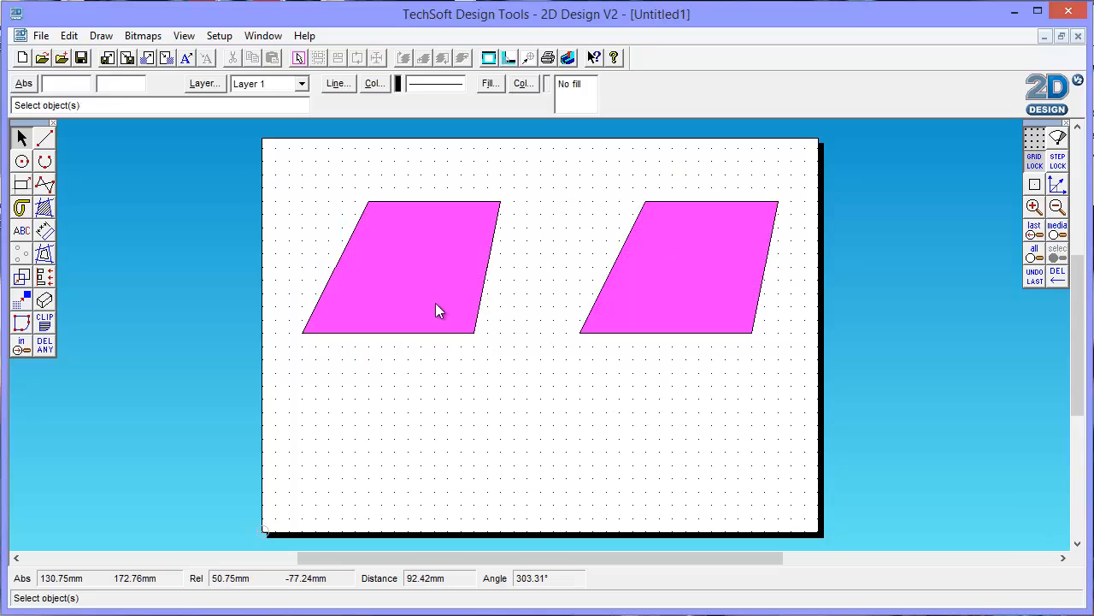
- Scale the left magenta quadrilateral down to about three quarters of its size and rotate it counterclockwise by roughly 45 degrees
click(436, 305)
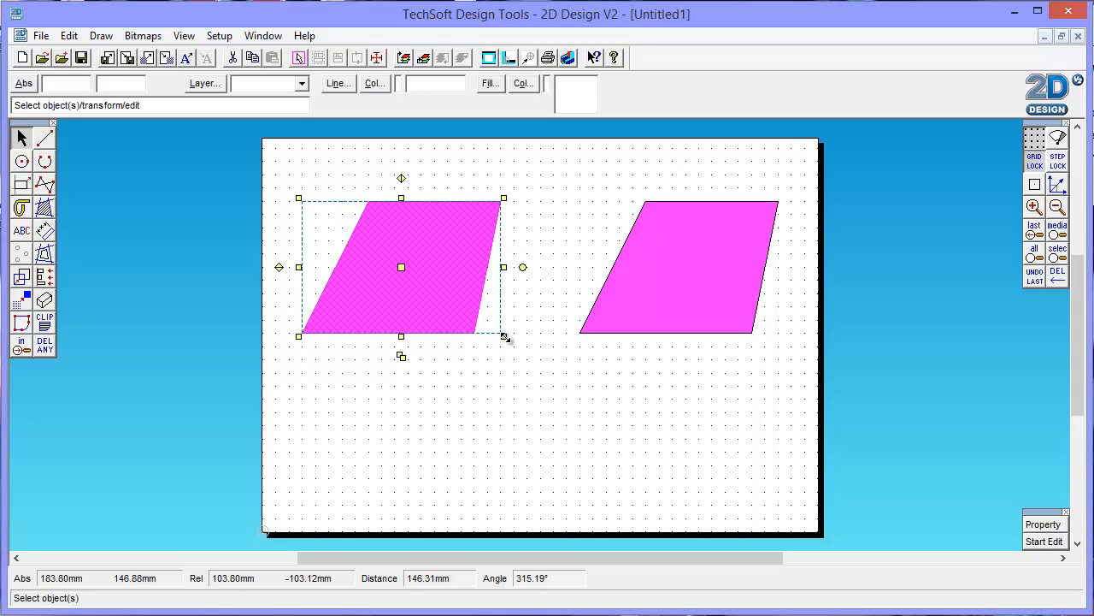
drag(505, 338, 446, 309)
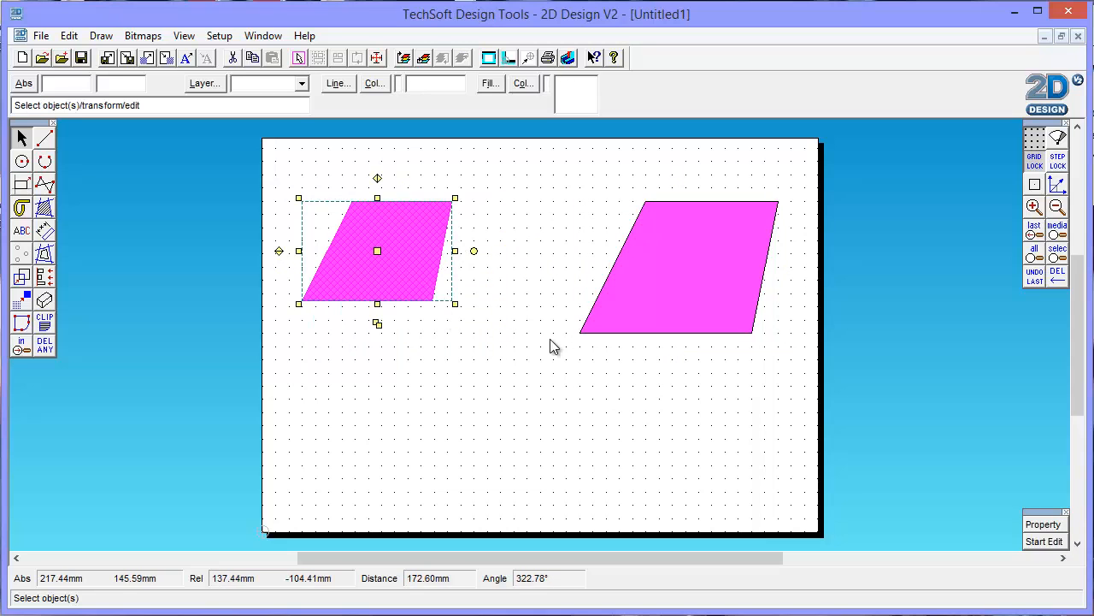
click(530, 306)
click(409, 249)
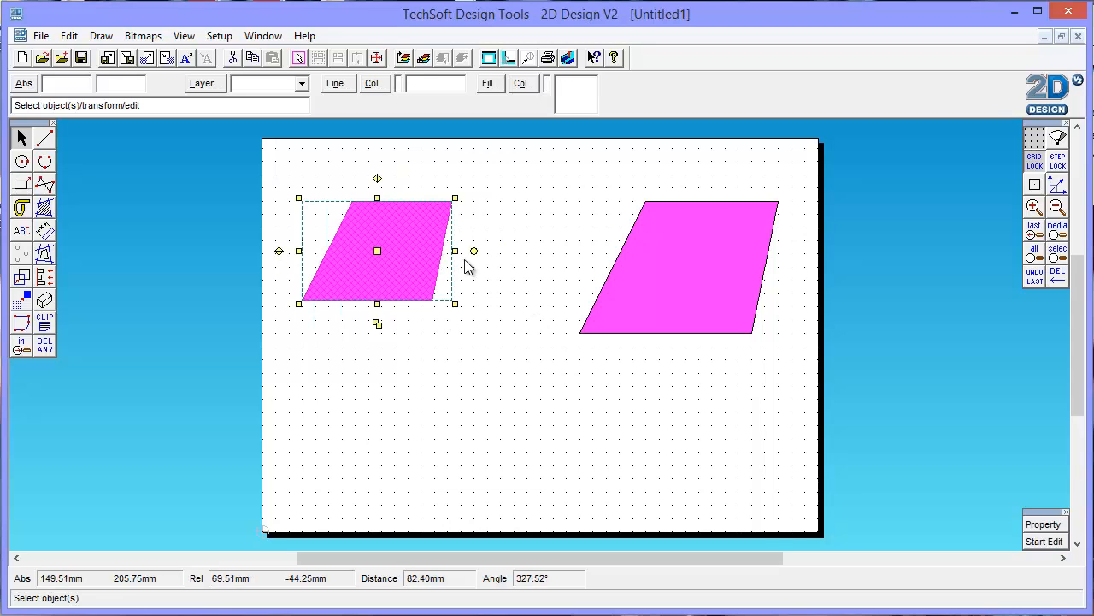
drag(476, 254, 436, 182)
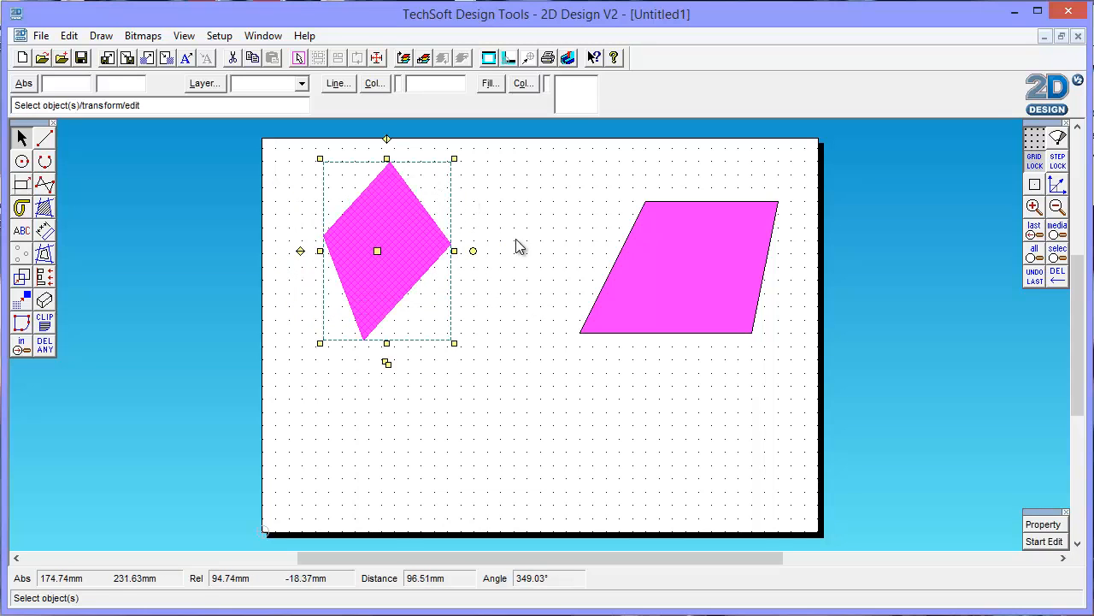
click(499, 377)
- Change the solid fill colour of the rotated quadrilateral to bright green in its path properties
click(386, 253)
click(1043, 524)
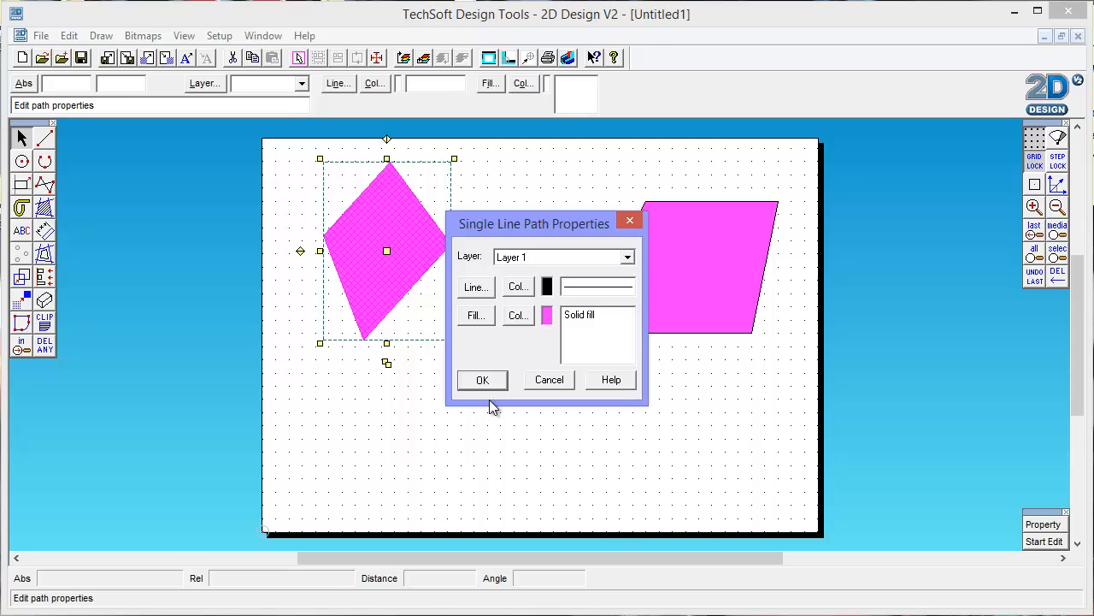
click(518, 316)
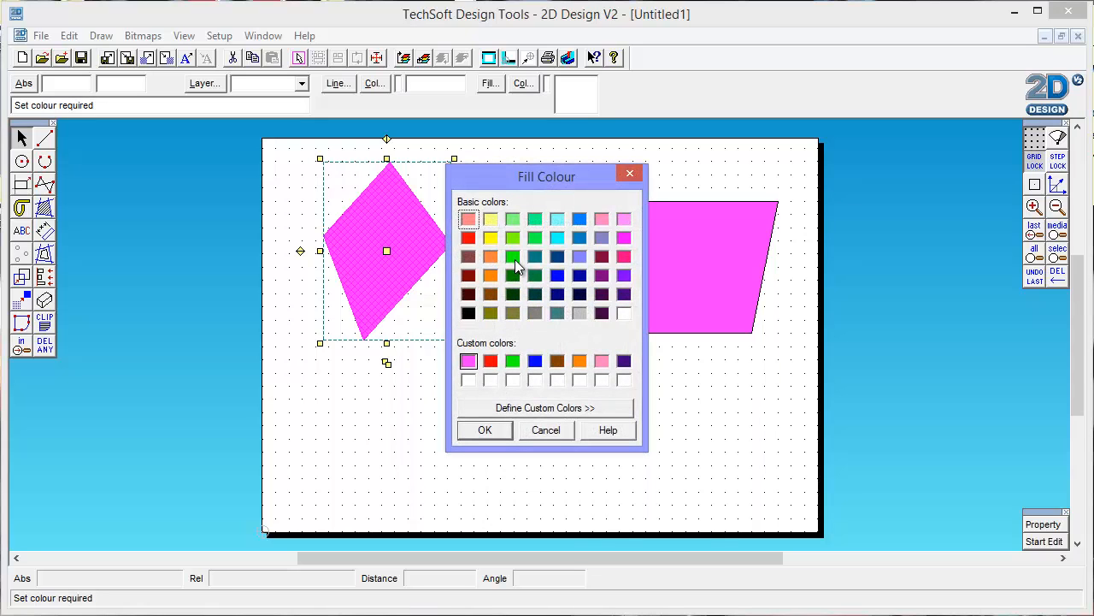
click(515, 259)
click(485, 429)
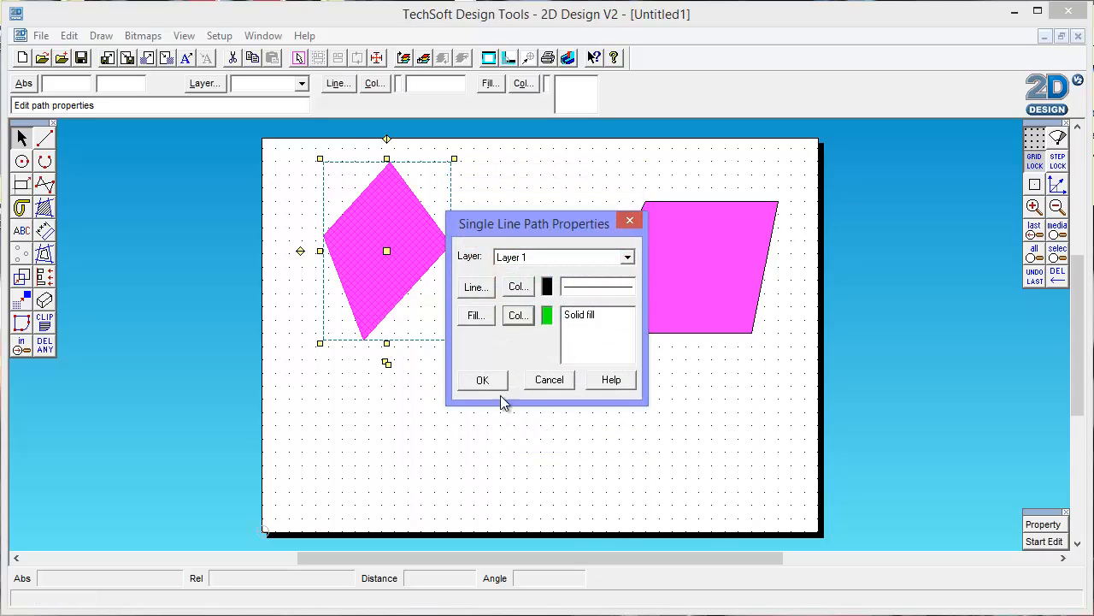
click(482, 379)
click(309, 242)
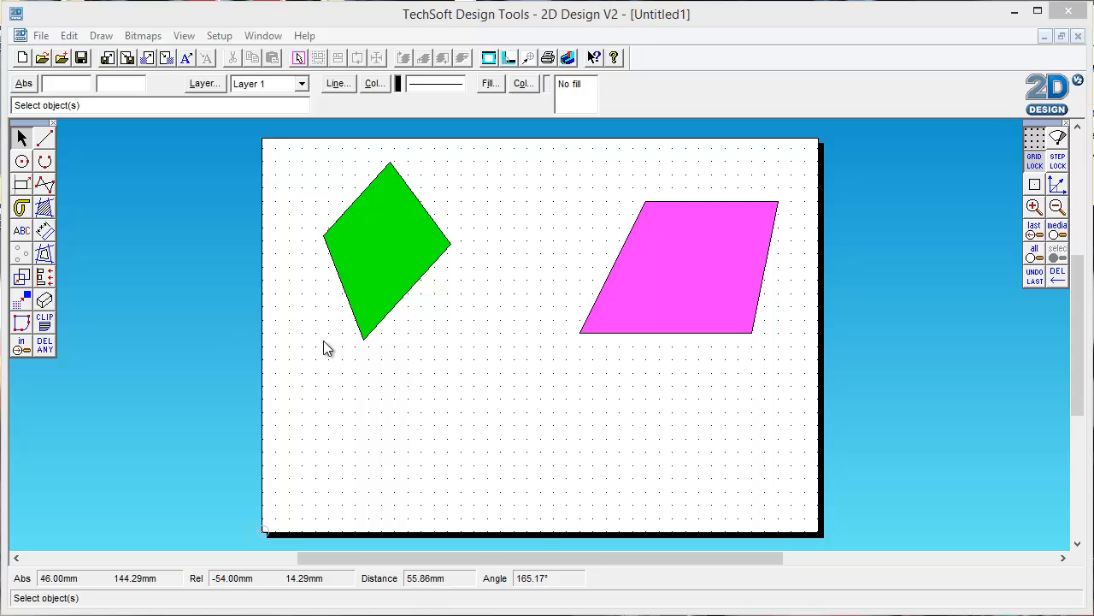
- Draw a parallelogram below the two shapes with a 90 mm horizontal upper edge and a height of about 110 mm, slanting down to the left
click(23, 185)
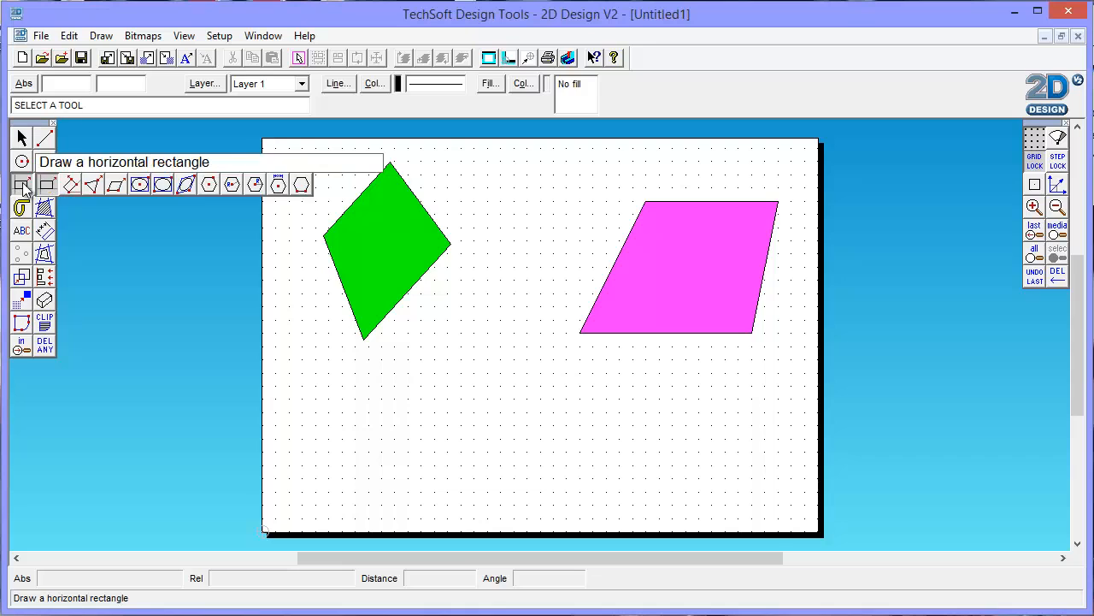
click(116, 185)
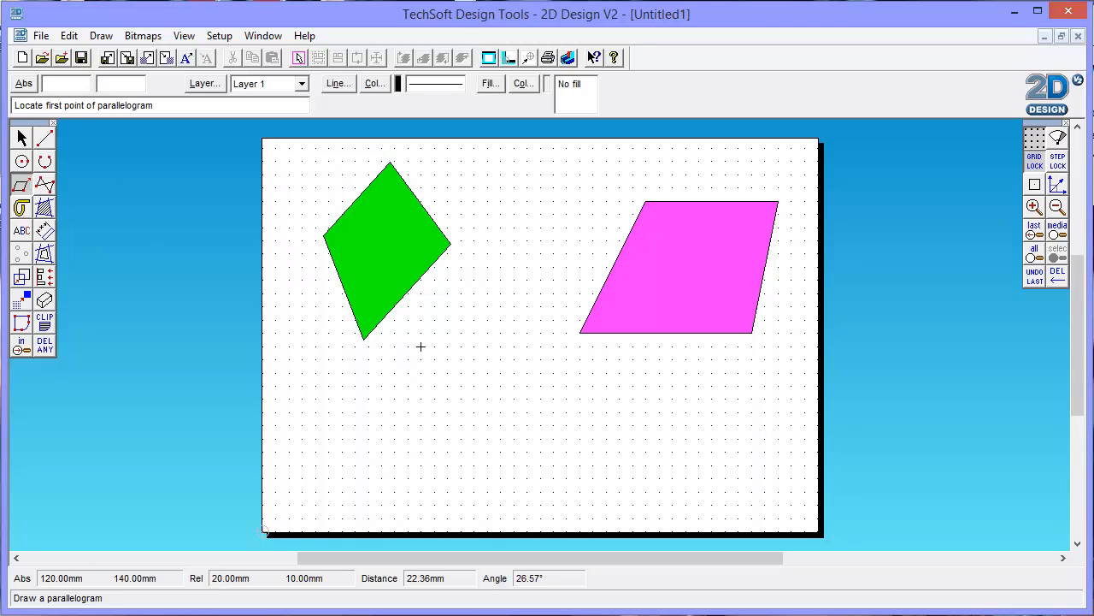
click(420, 347)
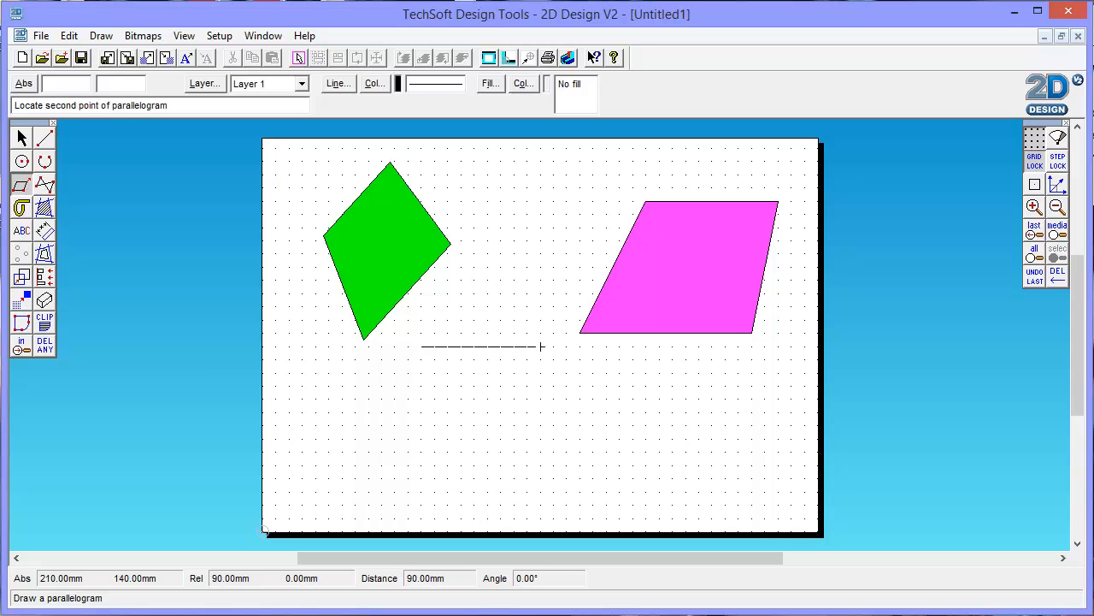
click(540, 346)
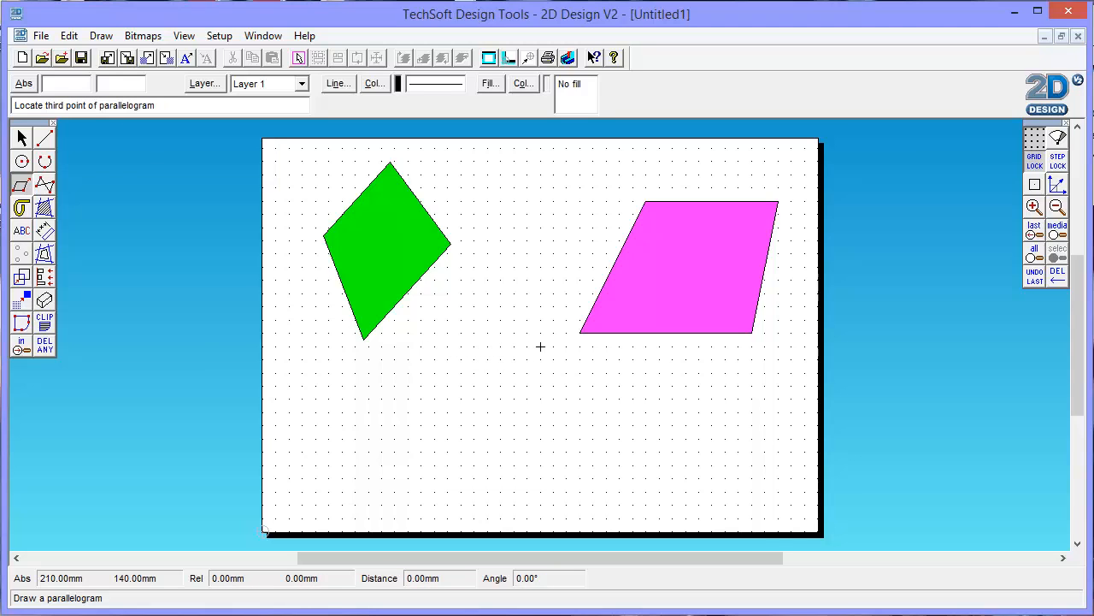
click(502, 492)
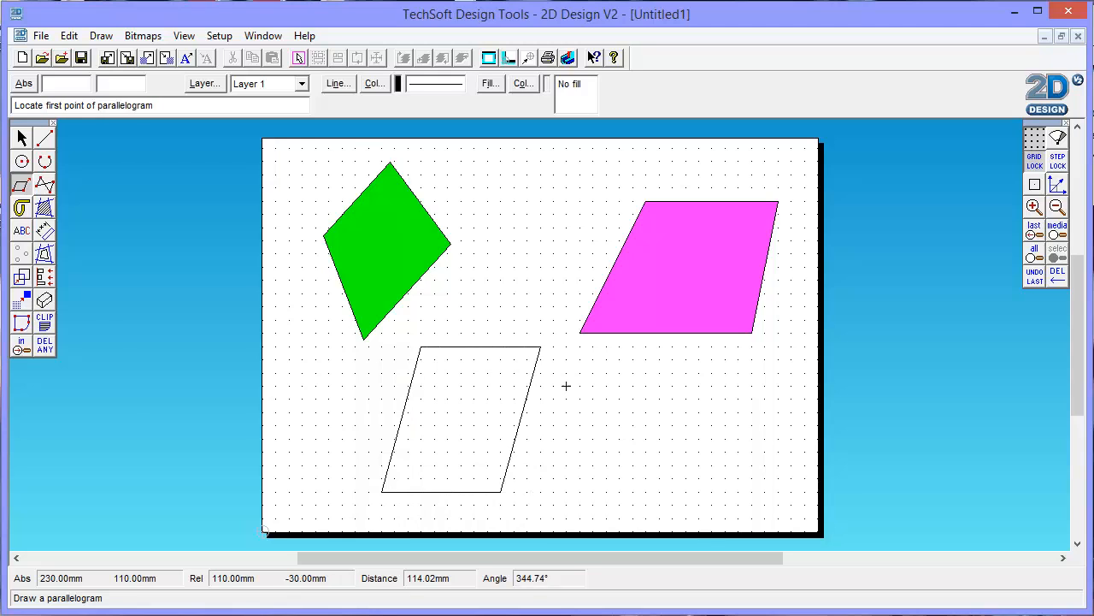
- Select the unfilled parallelogram and choose Graduated as its fill type after previewing Hatch
click(24, 137)
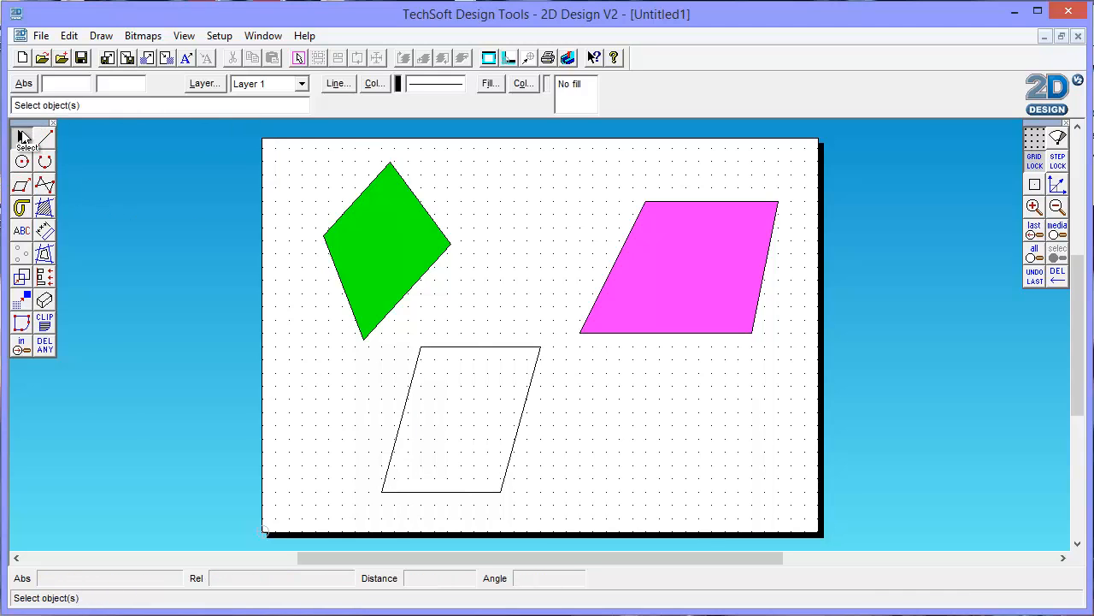
click(451, 348)
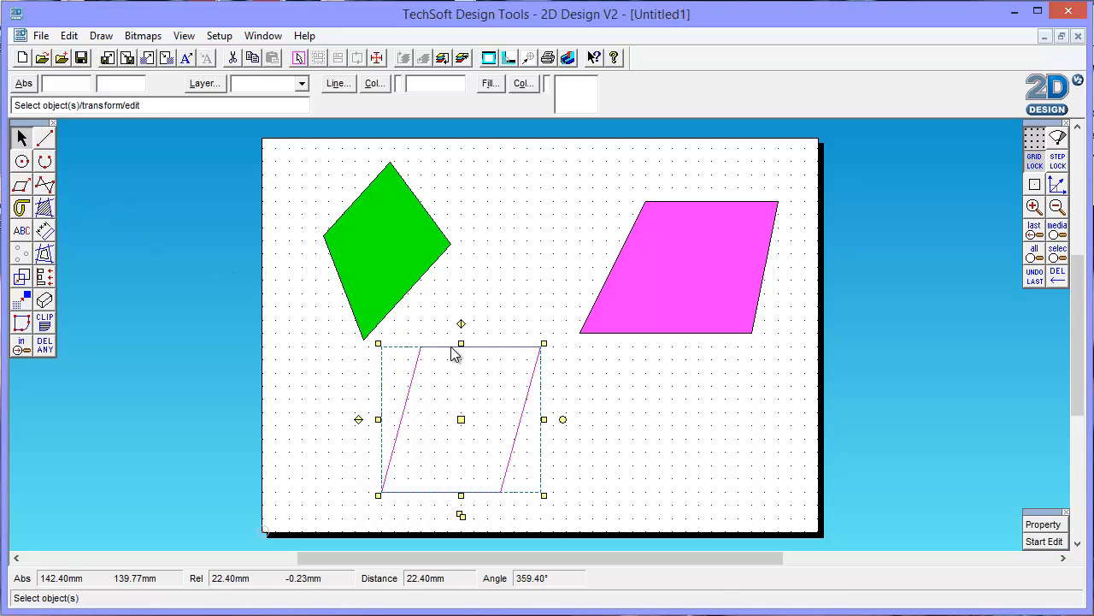
click(492, 84)
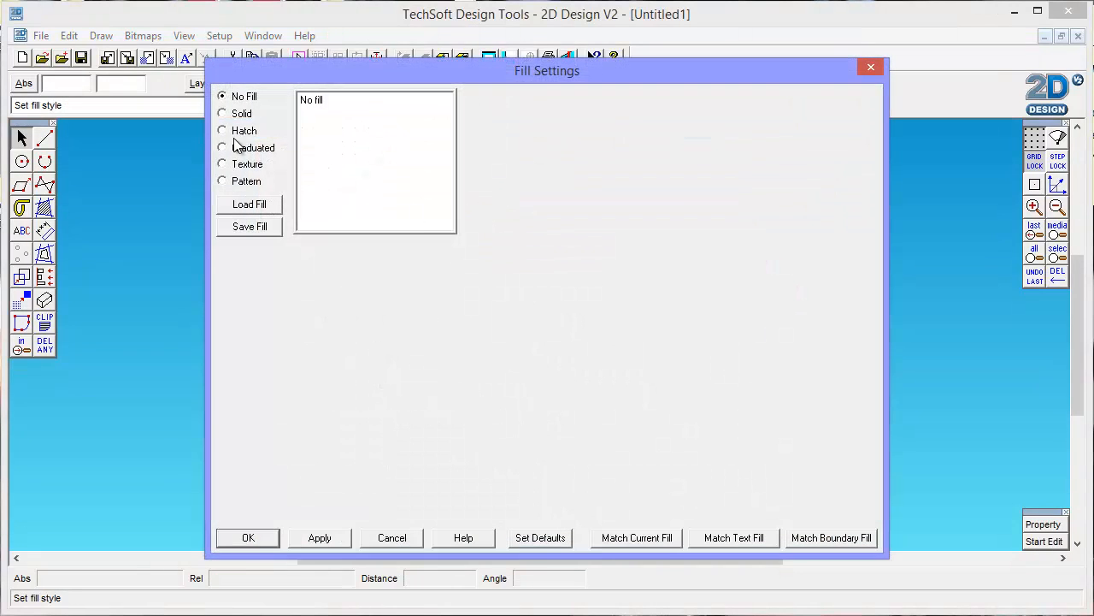
click(223, 131)
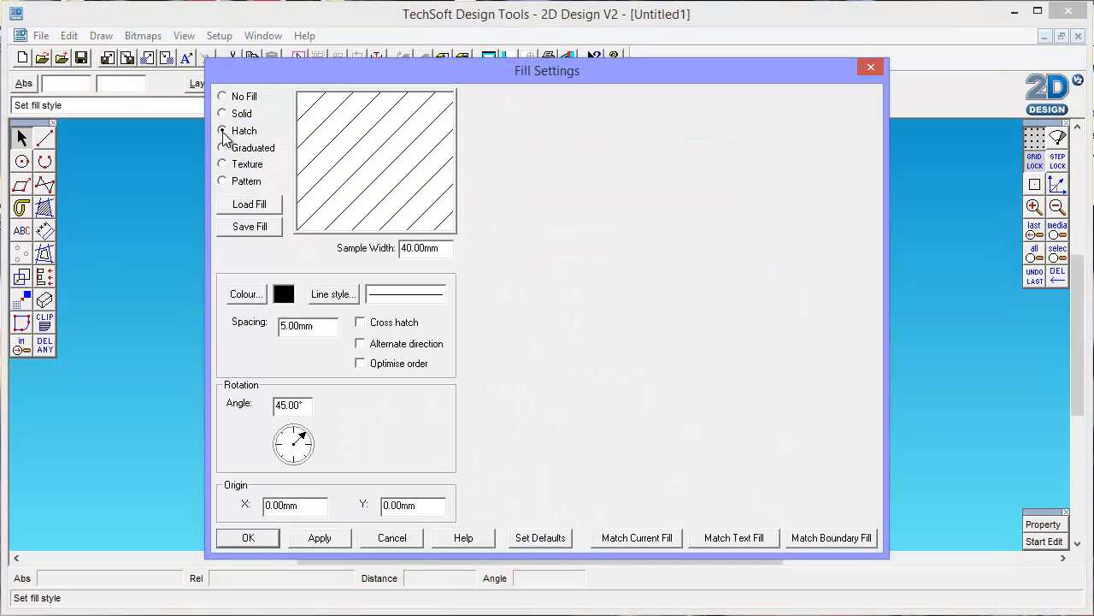
click(222, 147)
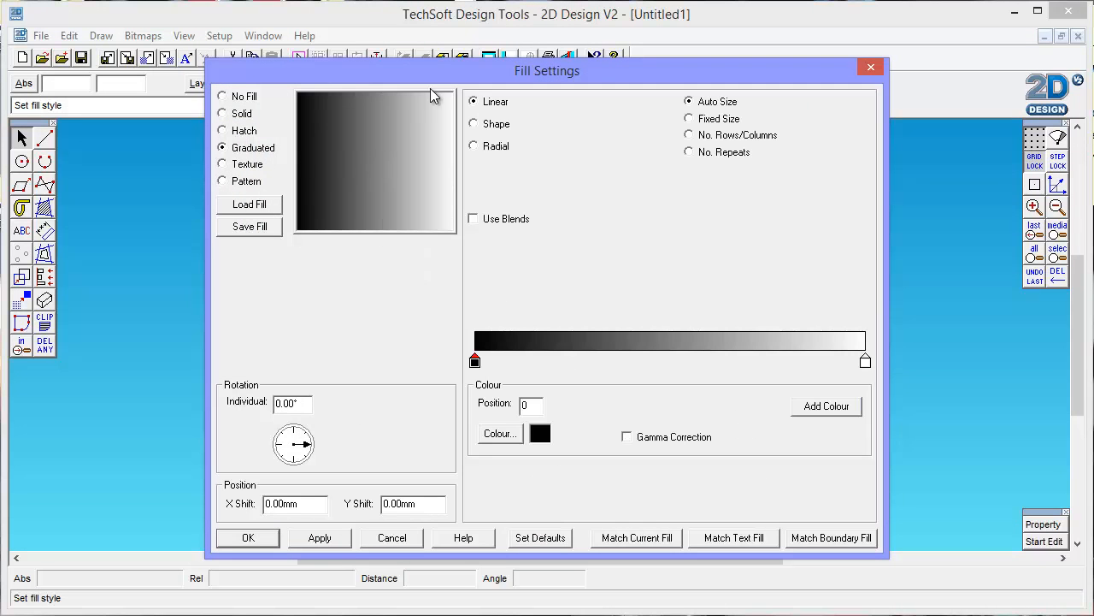
drag(484, 72, 614, 50)
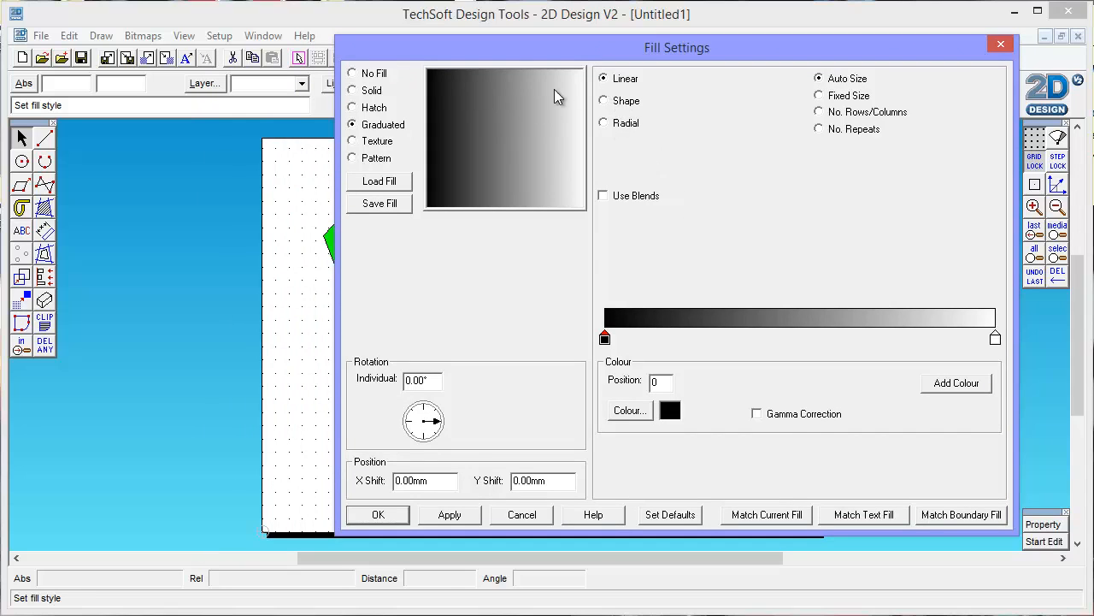
- Preview the Radial and Shape gradient styles, including the Circle, Ellipse, Square, Rectangle, Polygon, Star and Contour shapes
click(604, 101)
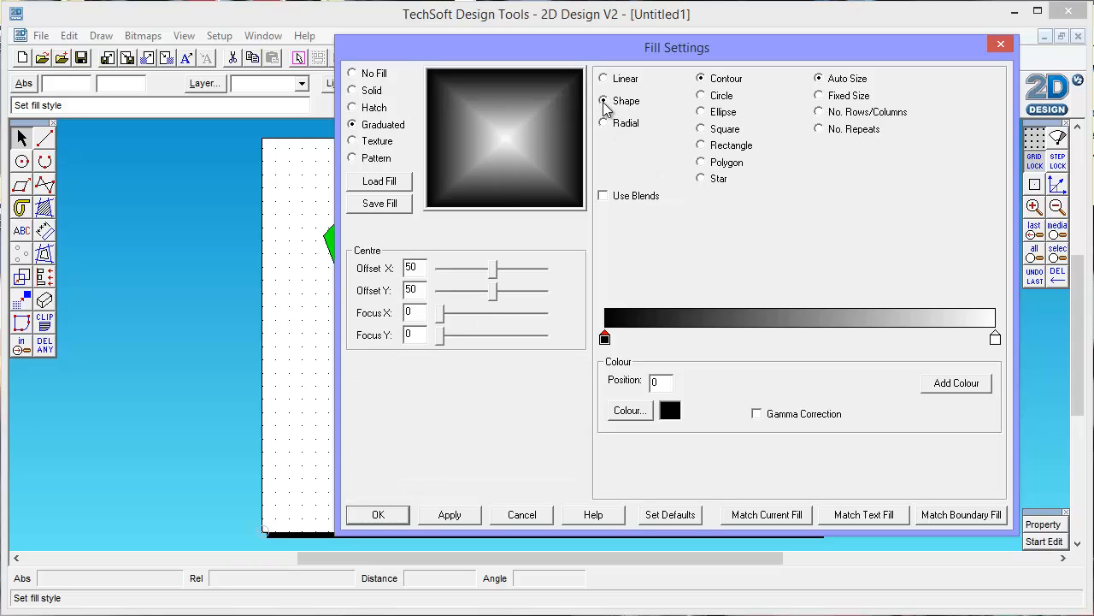
click(606, 124)
click(605, 101)
click(703, 97)
click(701, 112)
click(701, 128)
click(701, 146)
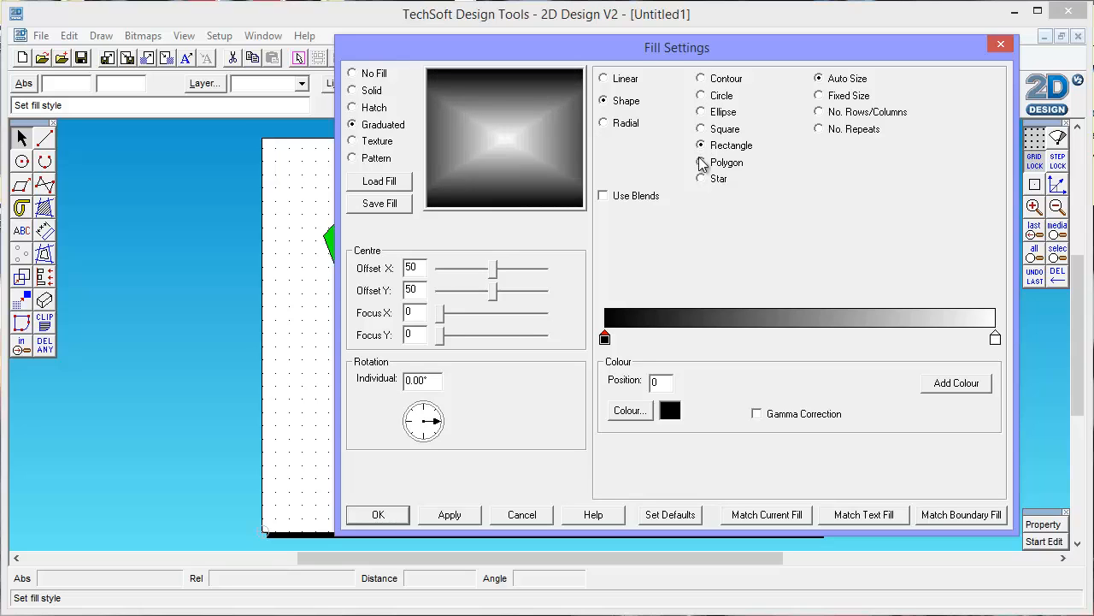
click(701, 162)
click(701, 179)
click(703, 78)
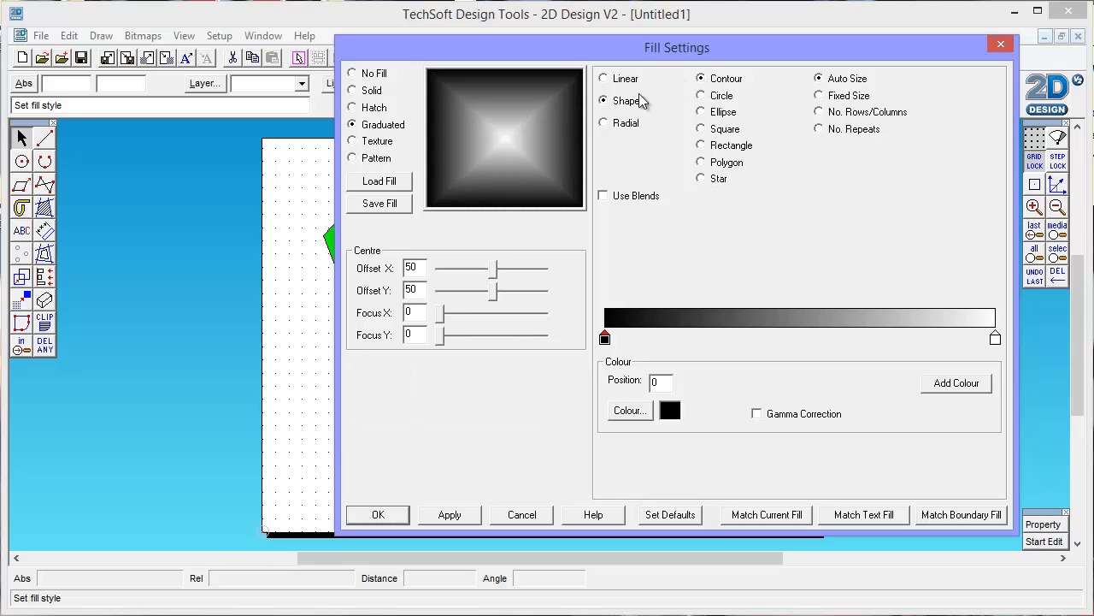
- Make the gradient Radial, with the custom magenta at position 0 and green at position 100
click(606, 127)
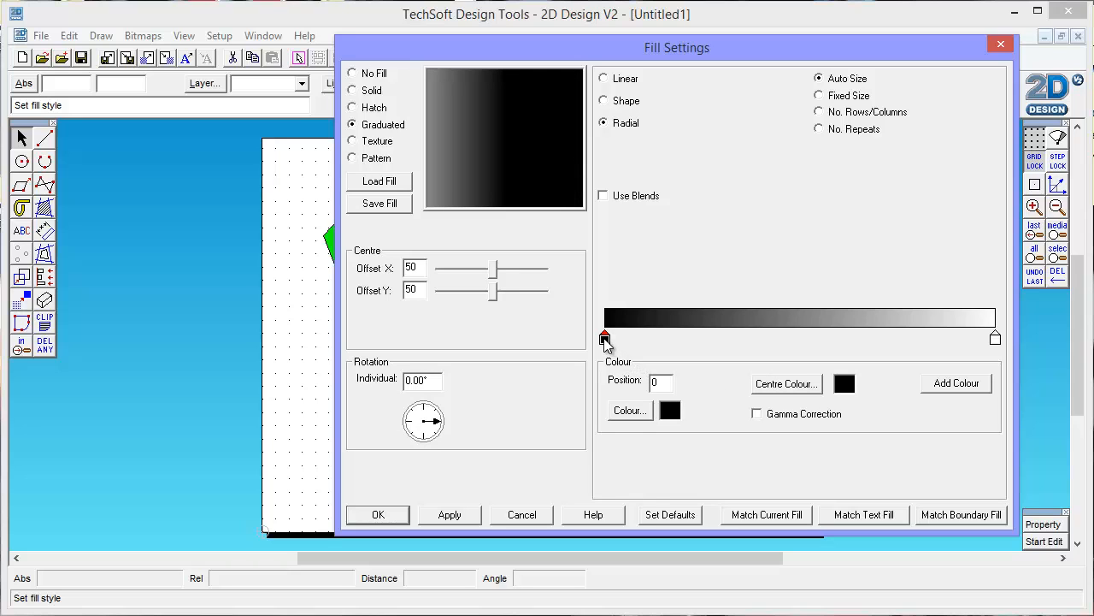
click(630, 411)
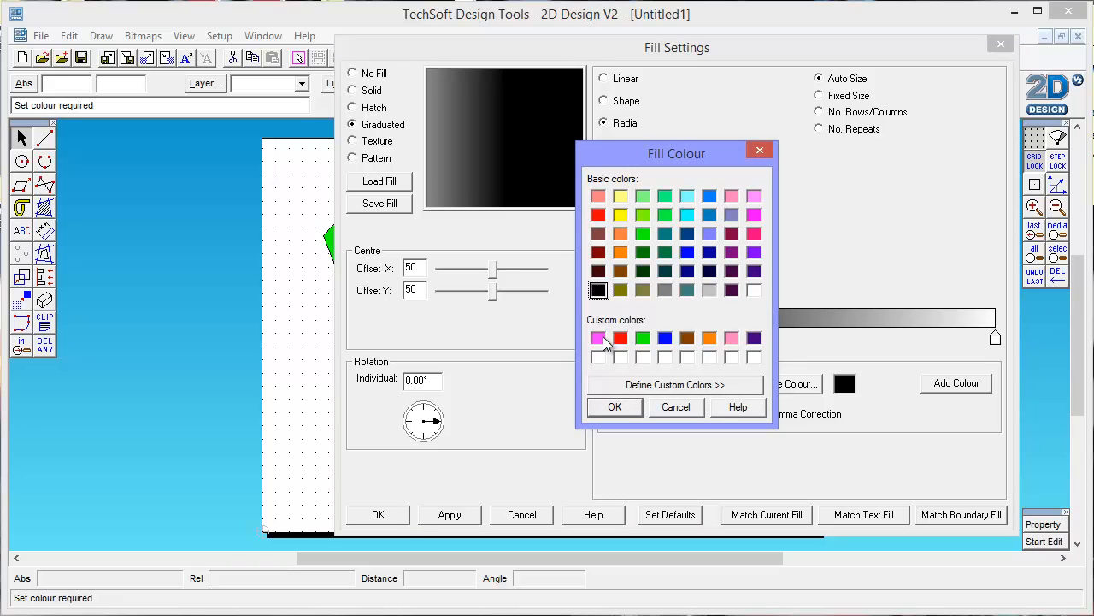
click(597, 338)
click(615, 406)
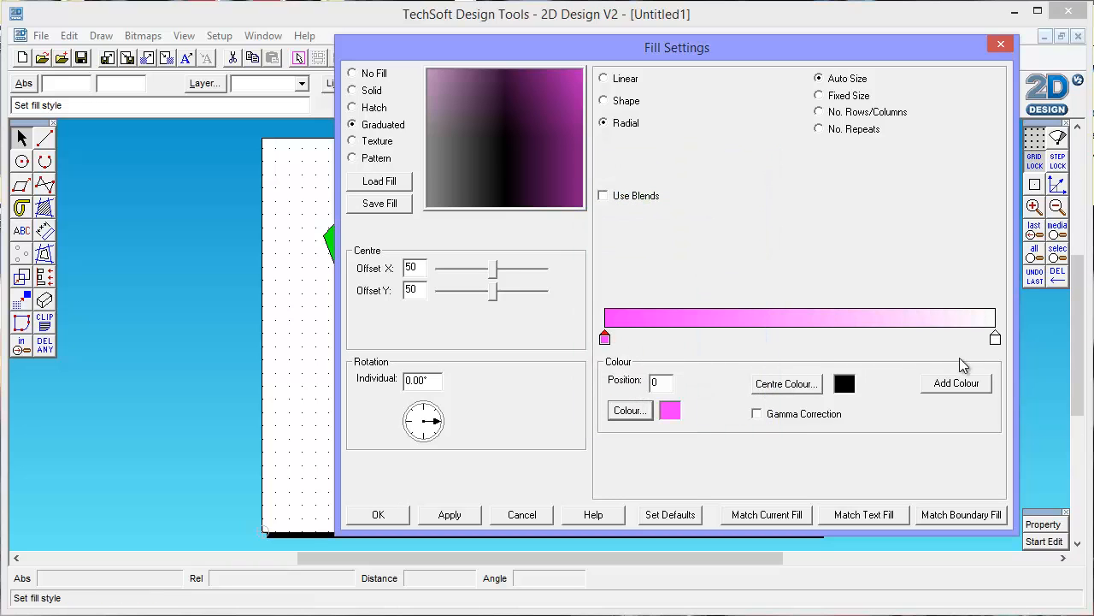
click(996, 339)
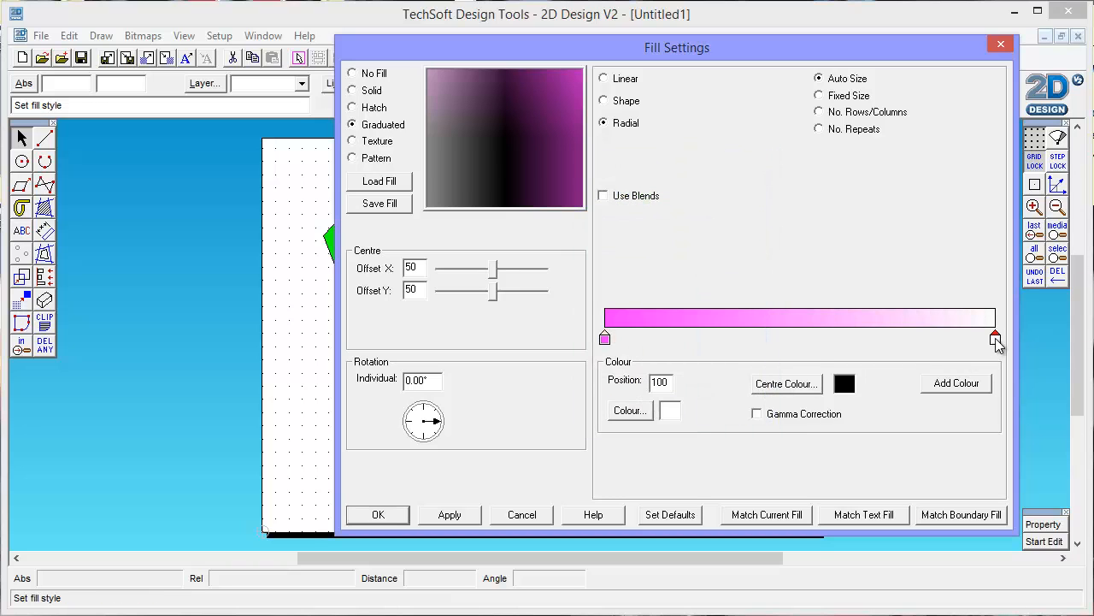
click(629, 411)
click(645, 336)
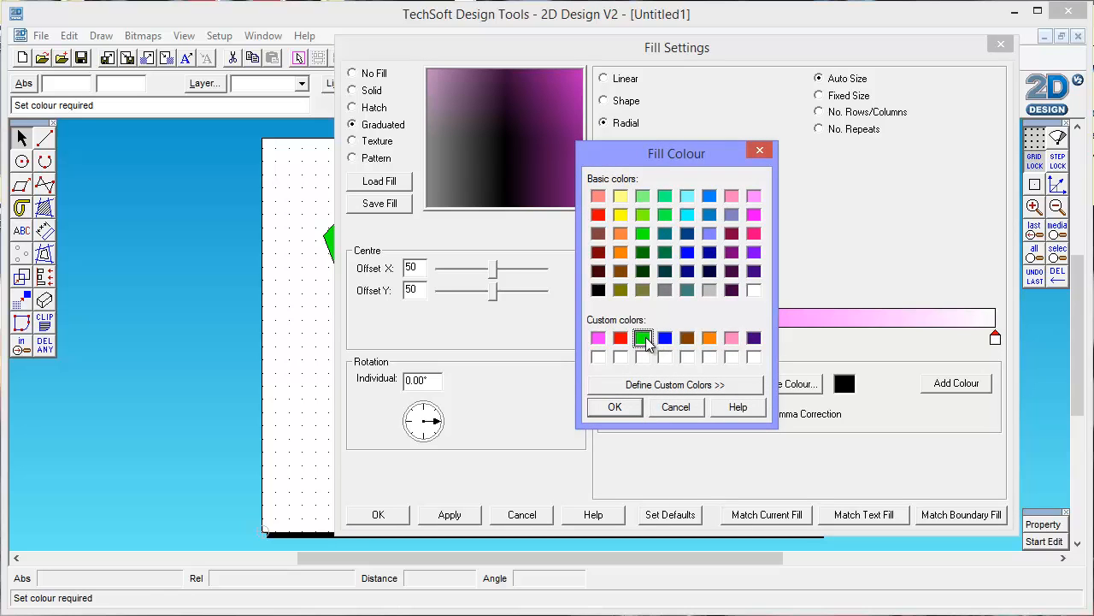
click(615, 407)
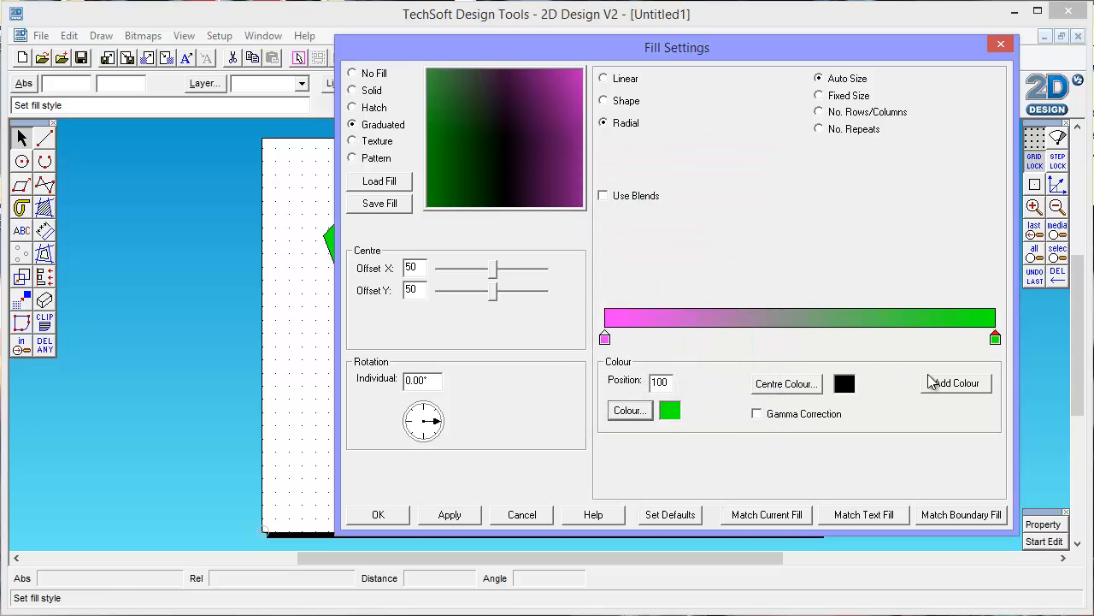
- Add red to the gradient at position 52 and apply the graduated fill to the parallelogram
click(949, 382)
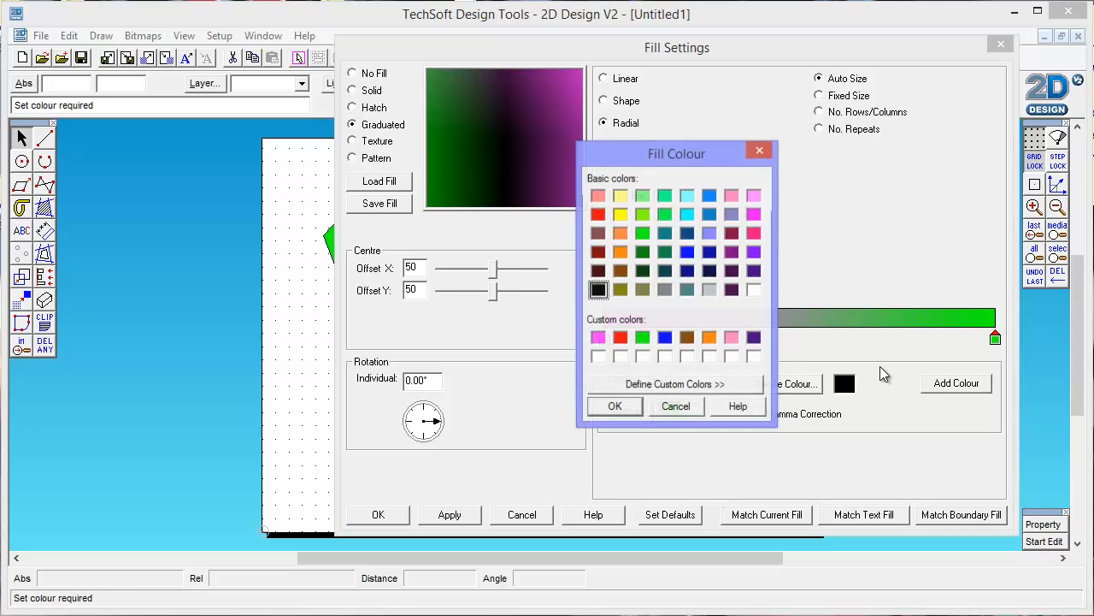
click(619, 337)
click(615, 407)
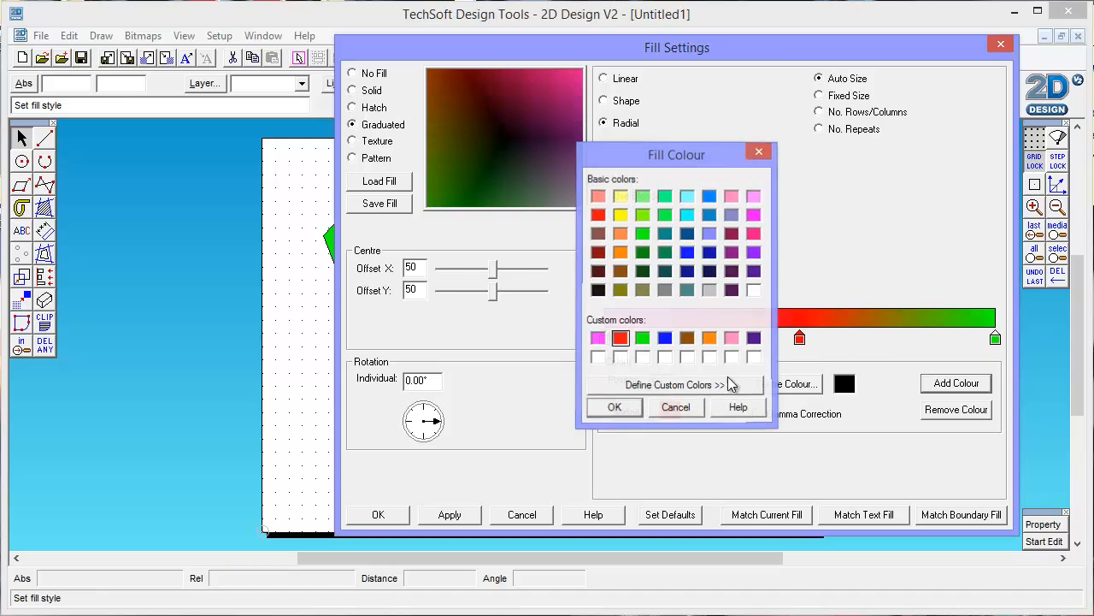
mouse_move(798, 340)
mouse_down()
mouse_move(723, 340)
mouse_move(858, 340)
mouse_move(772, 342)
mouse_move(806, 343)
mouse_up()
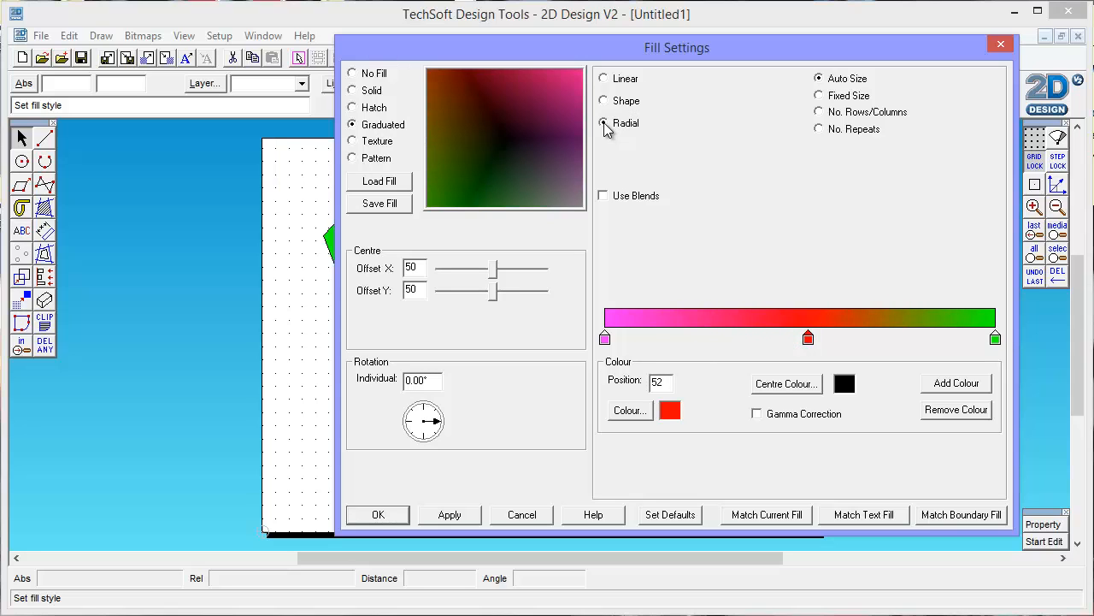
click(453, 514)
click(379, 515)
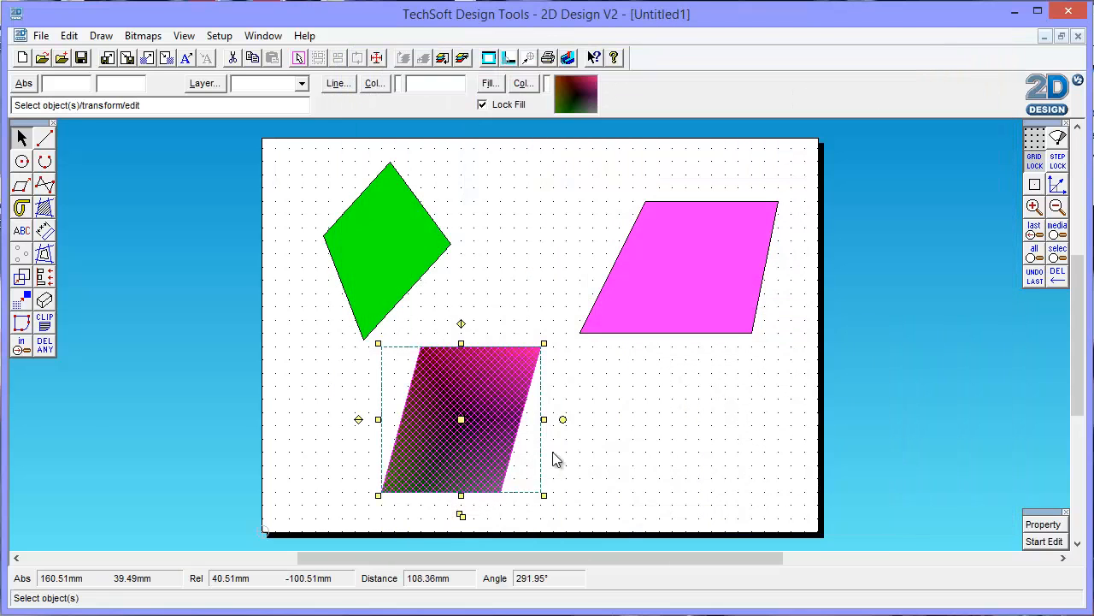
click(665, 414)
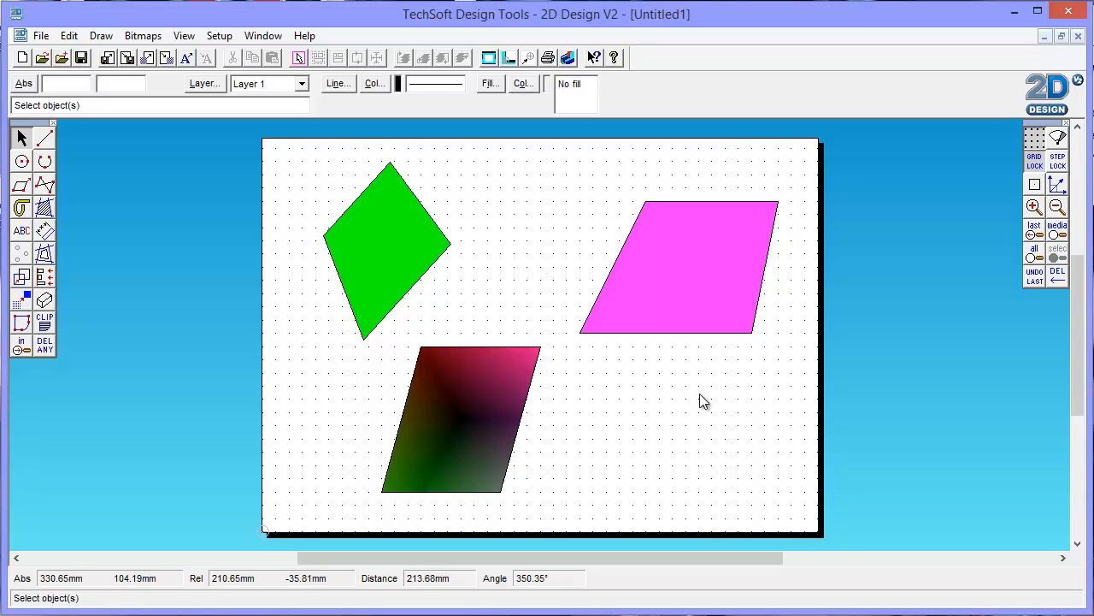
- Duplicate the gradient-filled parallelogram and place the copy directly below the magenta shape
click(474, 455)
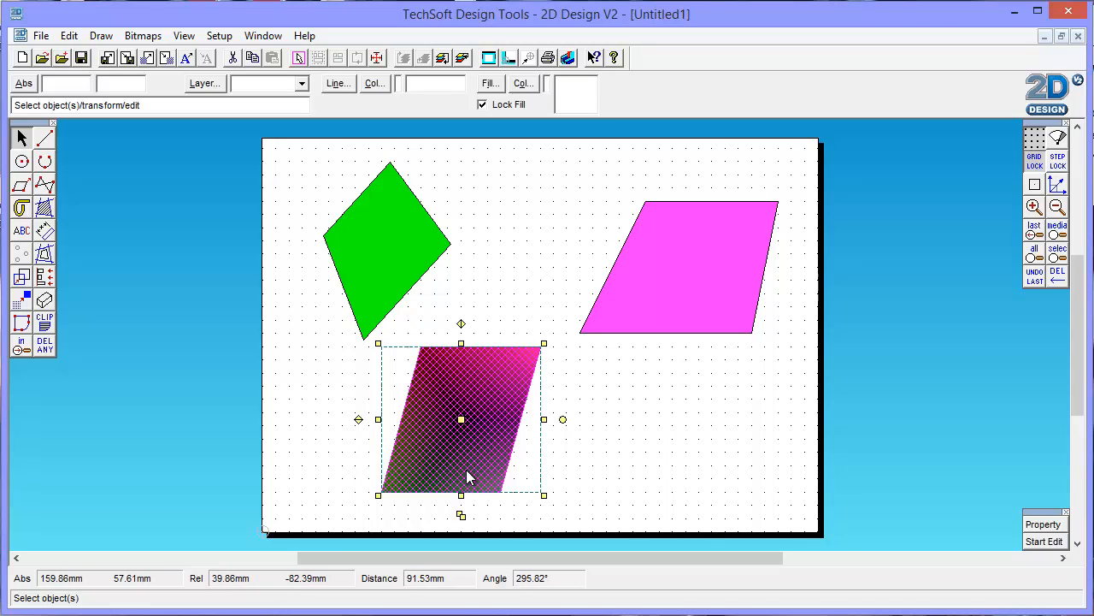
click(460, 515)
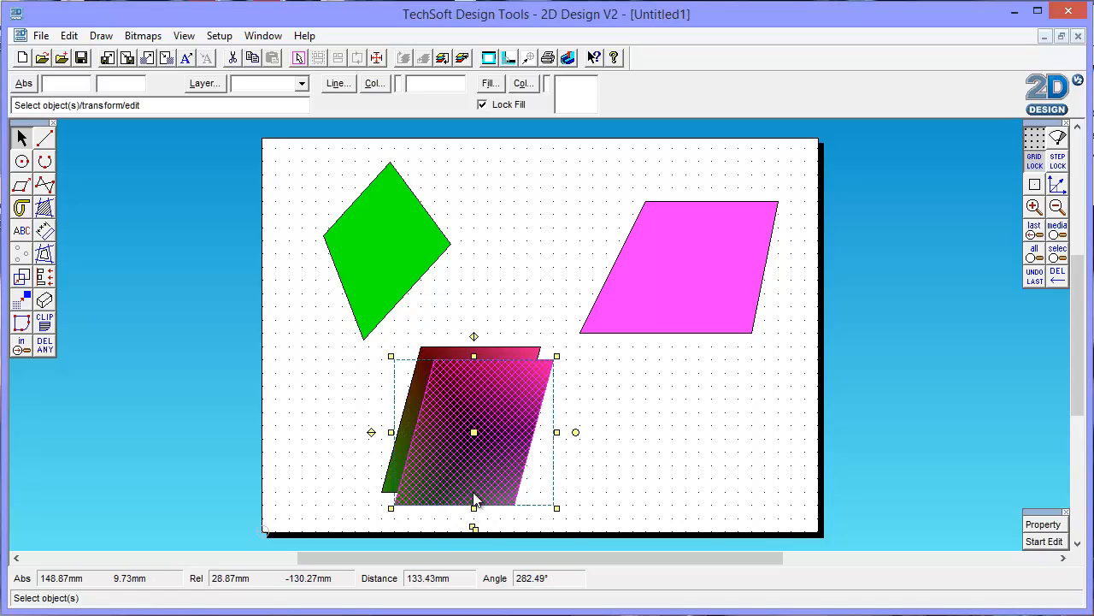
drag(474, 432, 657, 413)
click(787, 395)
- Select the copied parallelogram and choose Texture as its fill type after previewing Pattern
click(669, 401)
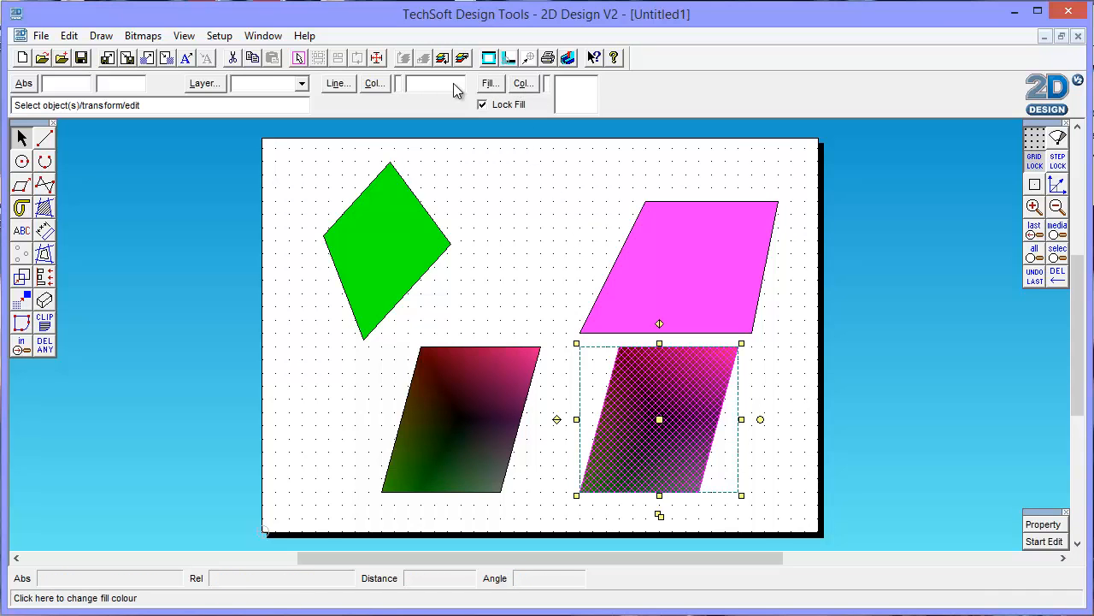
click(489, 83)
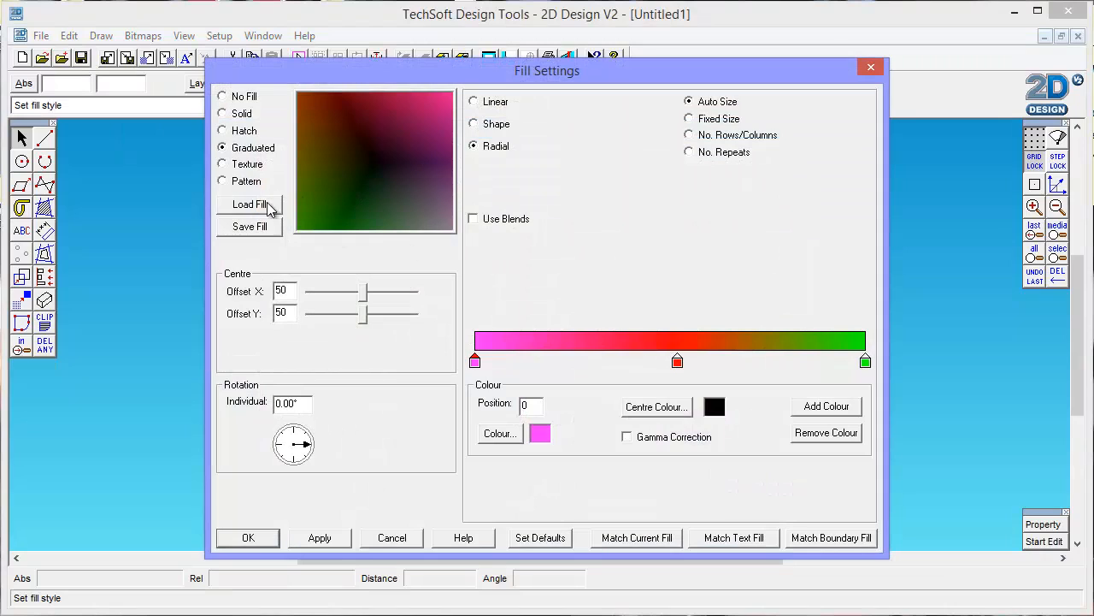
click(223, 164)
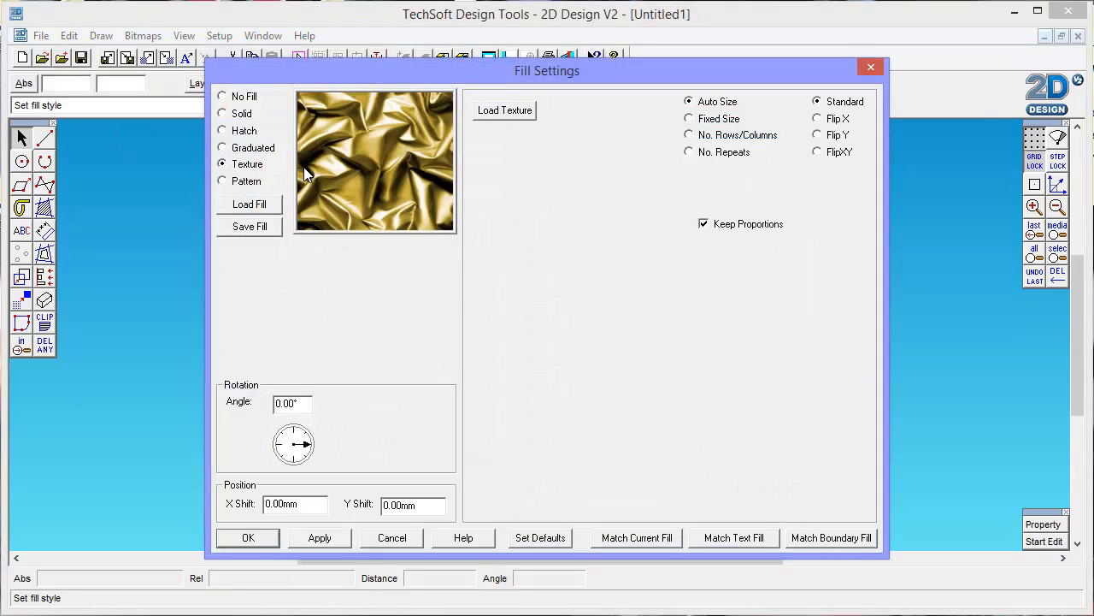
click(224, 182)
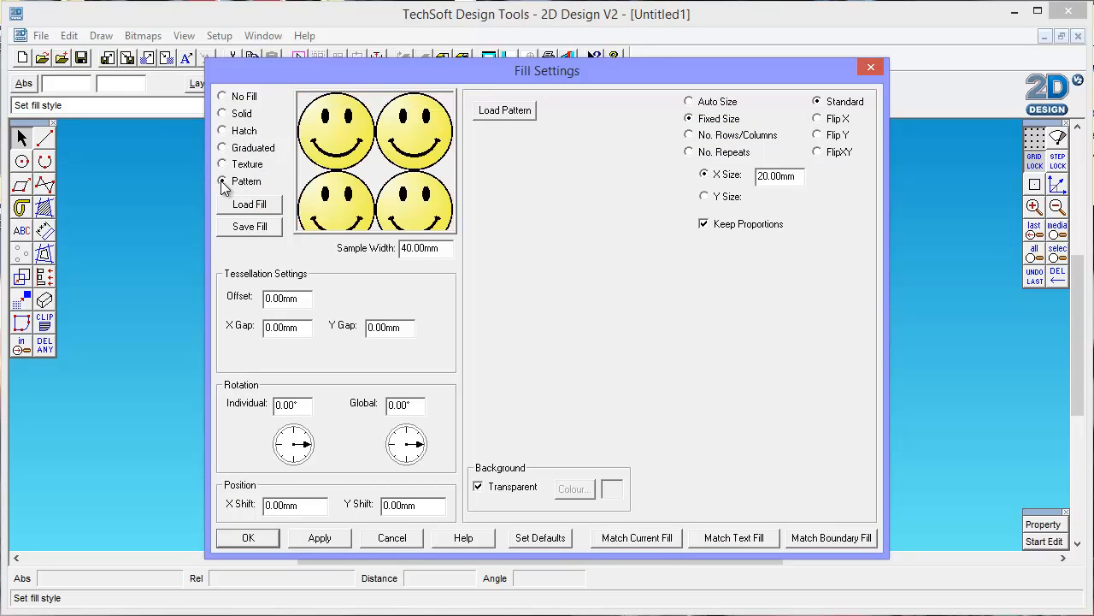
click(224, 164)
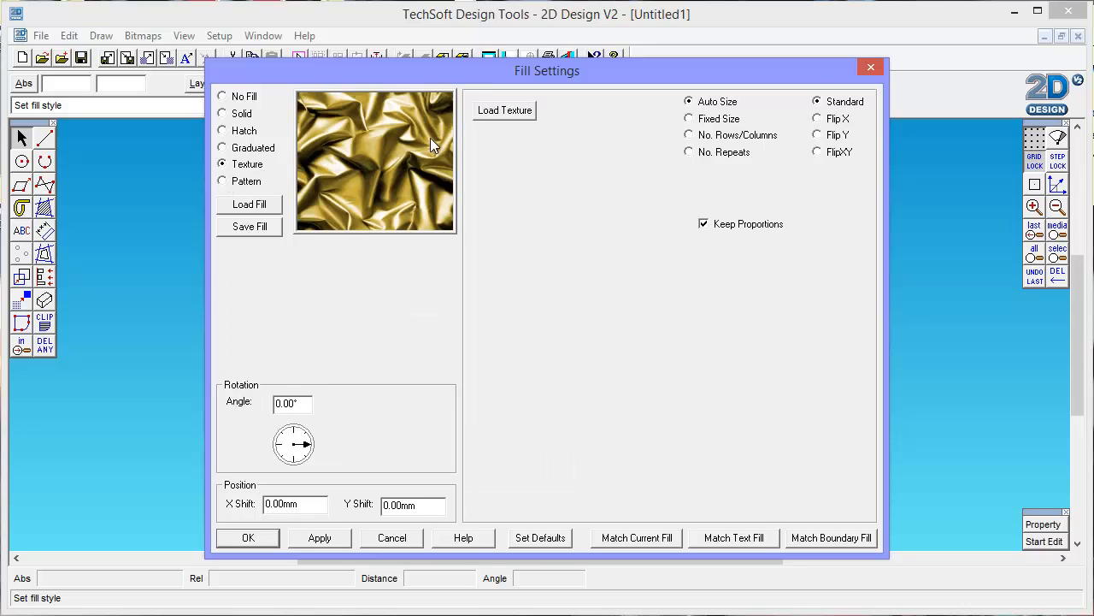
- Browse the Atmosphere textures, load Cloudy Sky and apply it as the copied parallelogram's fill
click(505, 112)
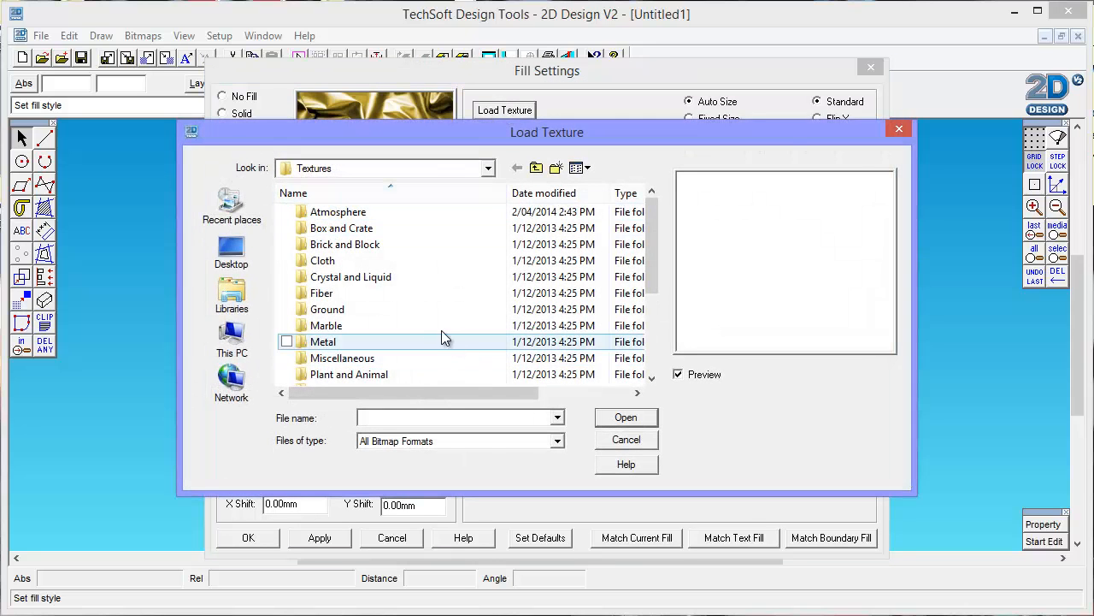
double_click(334, 212)
click(419, 241)
click(491, 233)
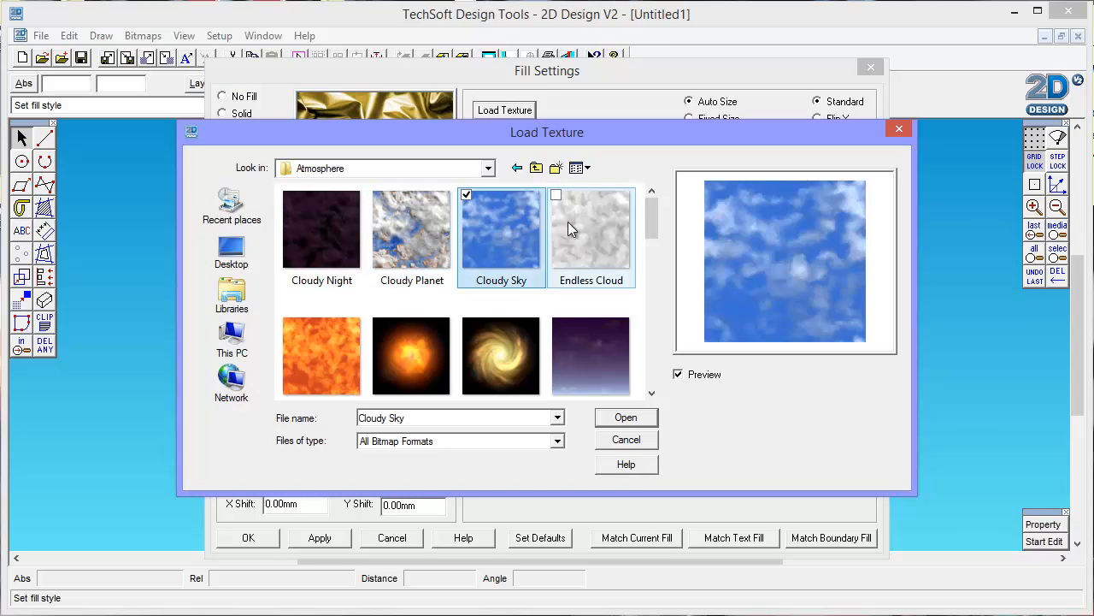
click(574, 224)
click(598, 342)
click(401, 353)
click(304, 347)
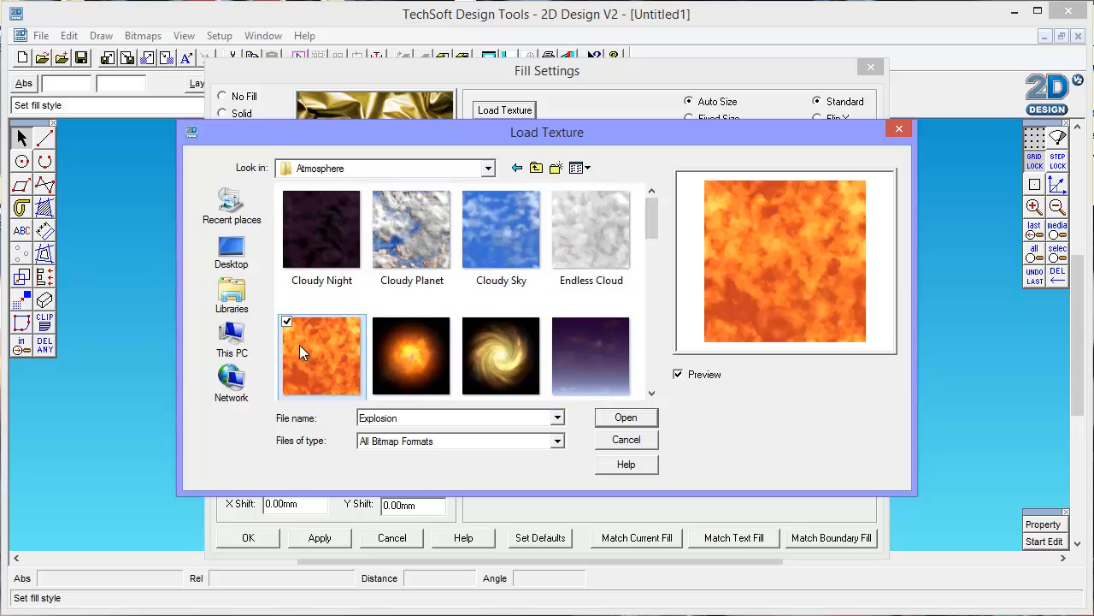
click(507, 227)
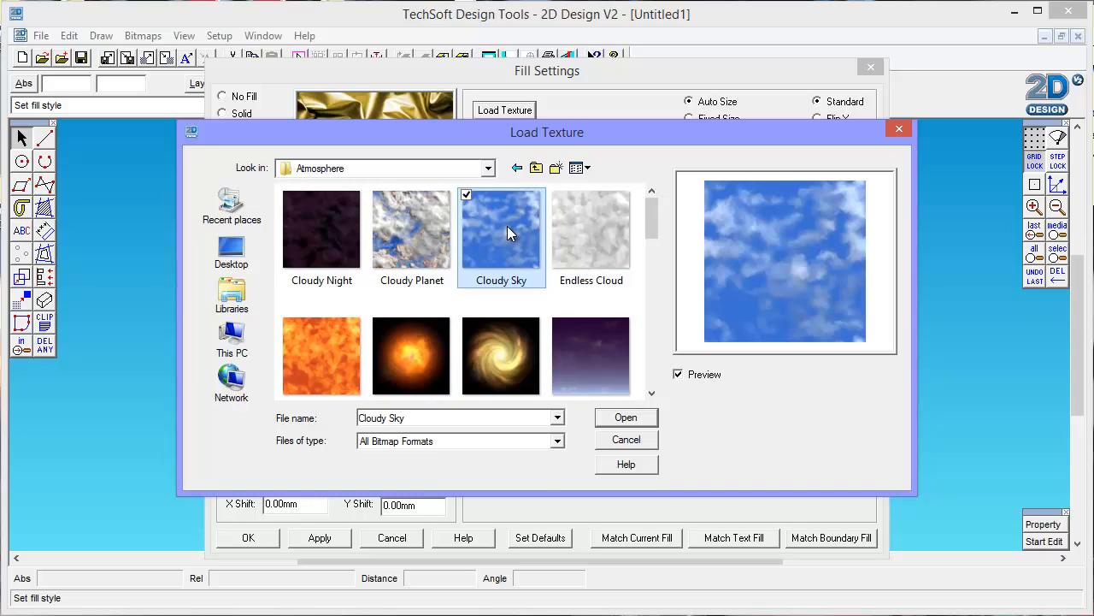
click(625, 418)
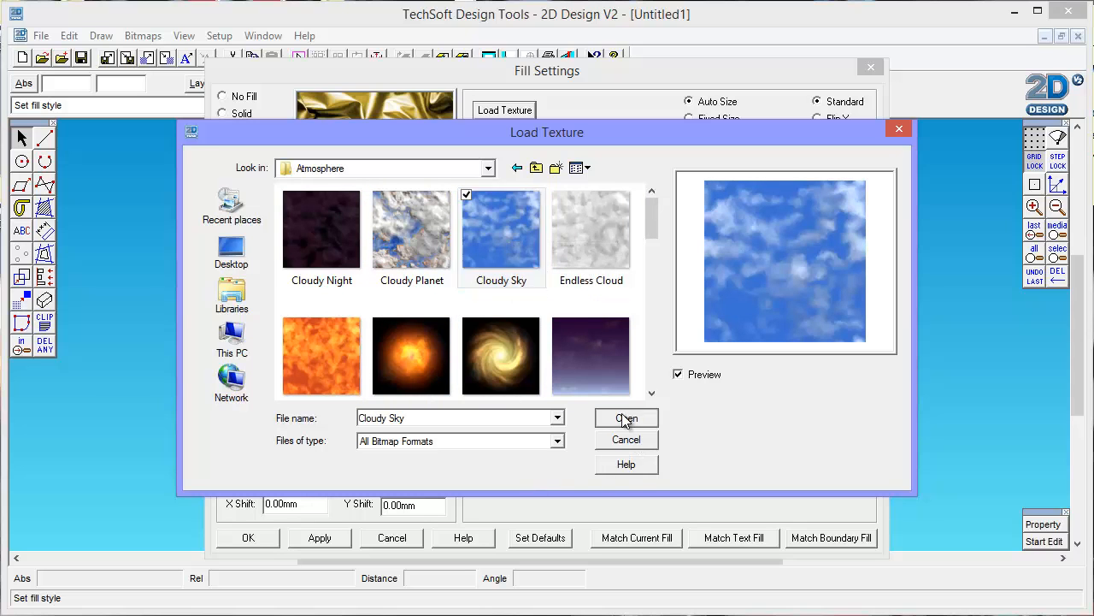
click(257, 539)
click(784, 381)
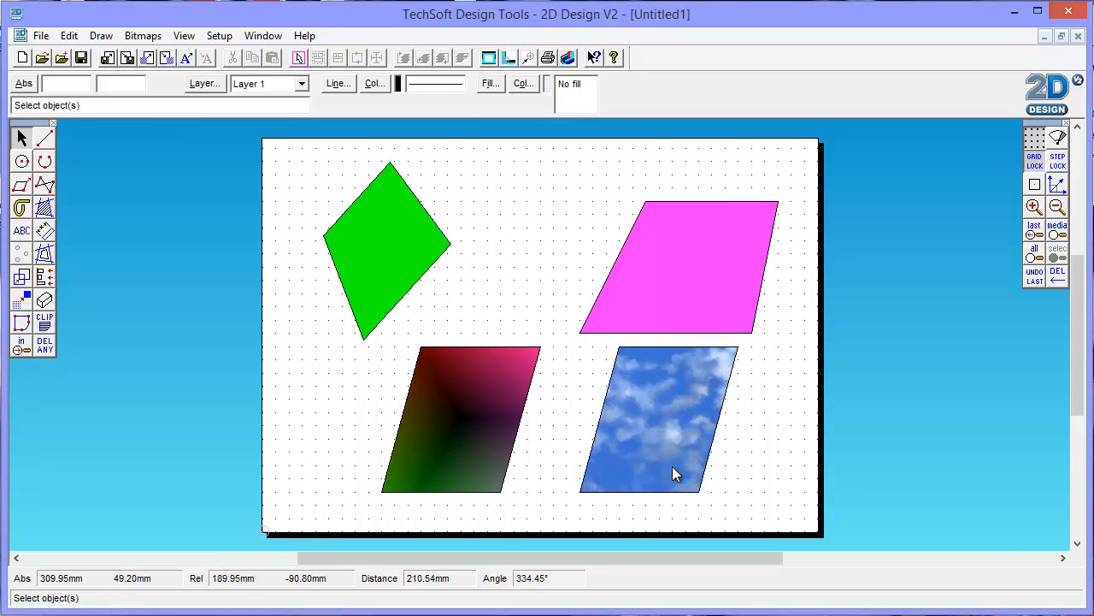
- Open the texture file selection for the sky-filled parallelogram
click(664, 398)
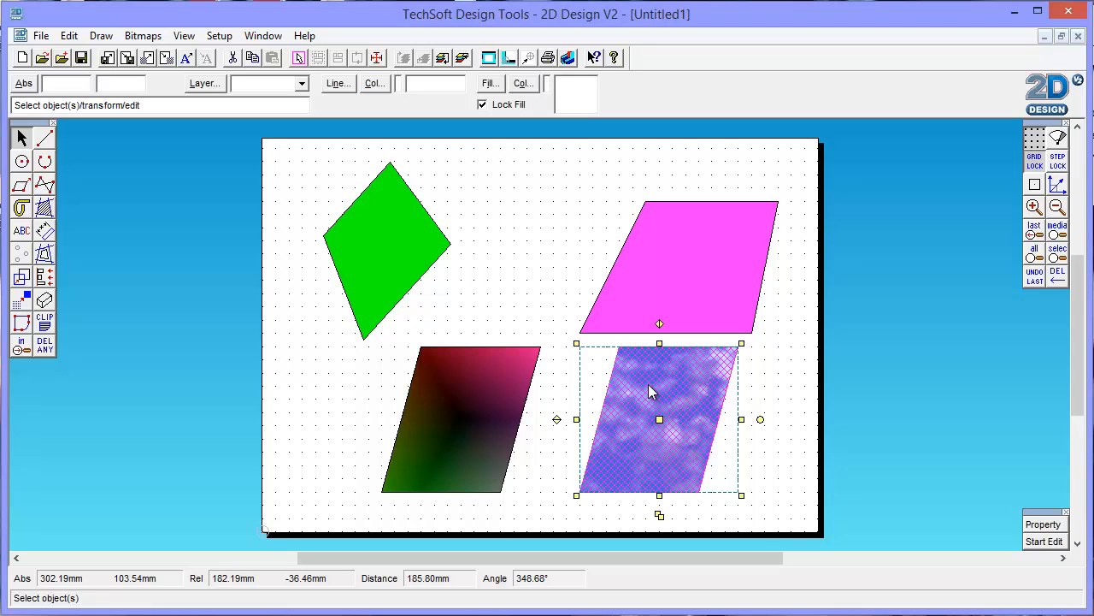
click(491, 84)
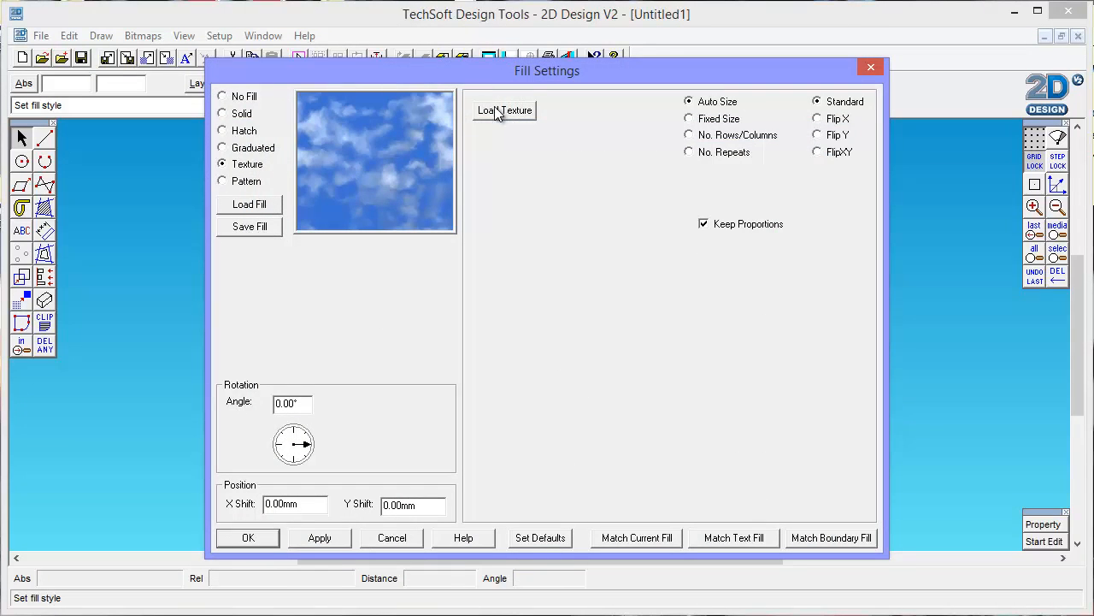
click(498, 111)
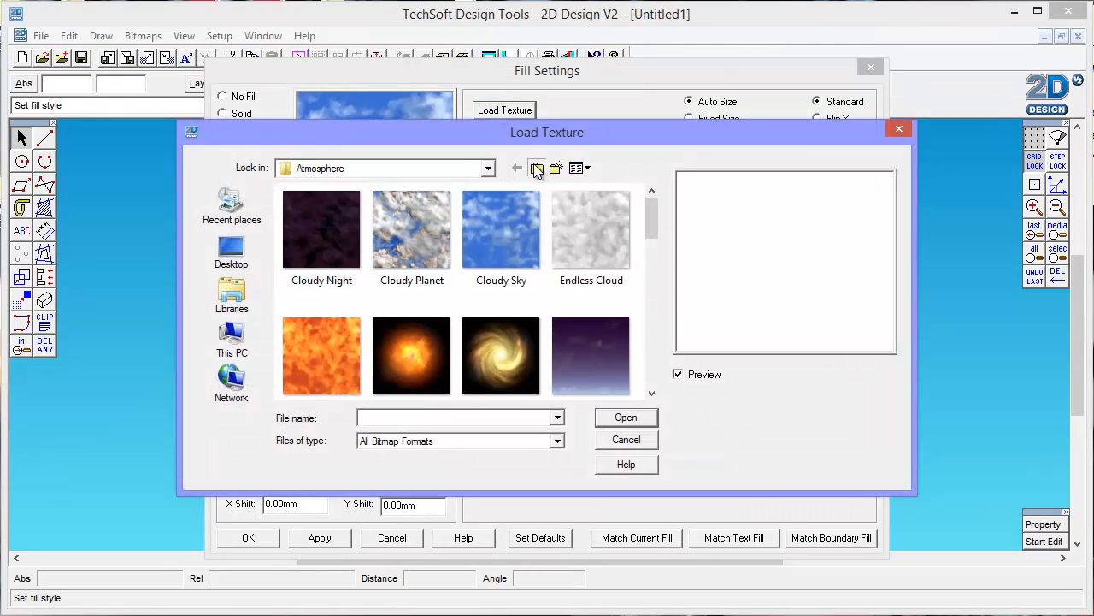
- Trace the texture library's folder path up to Local Disk (C:) and back down through Program Files (x86) to 2D Design V2
click(536, 169)
click(536, 168)
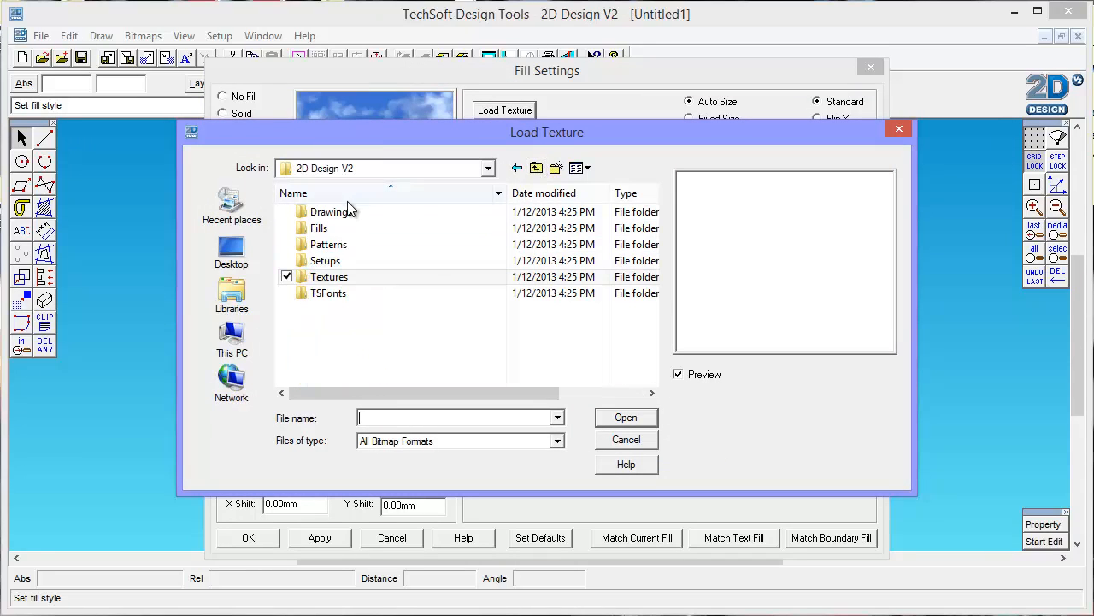
click(537, 169)
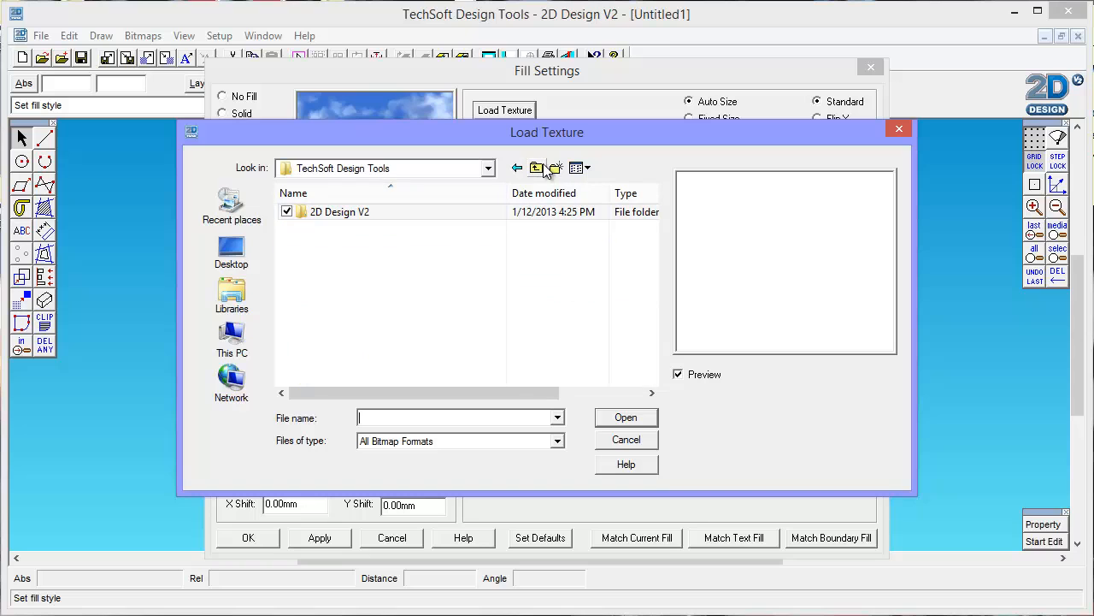
click(539, 170)
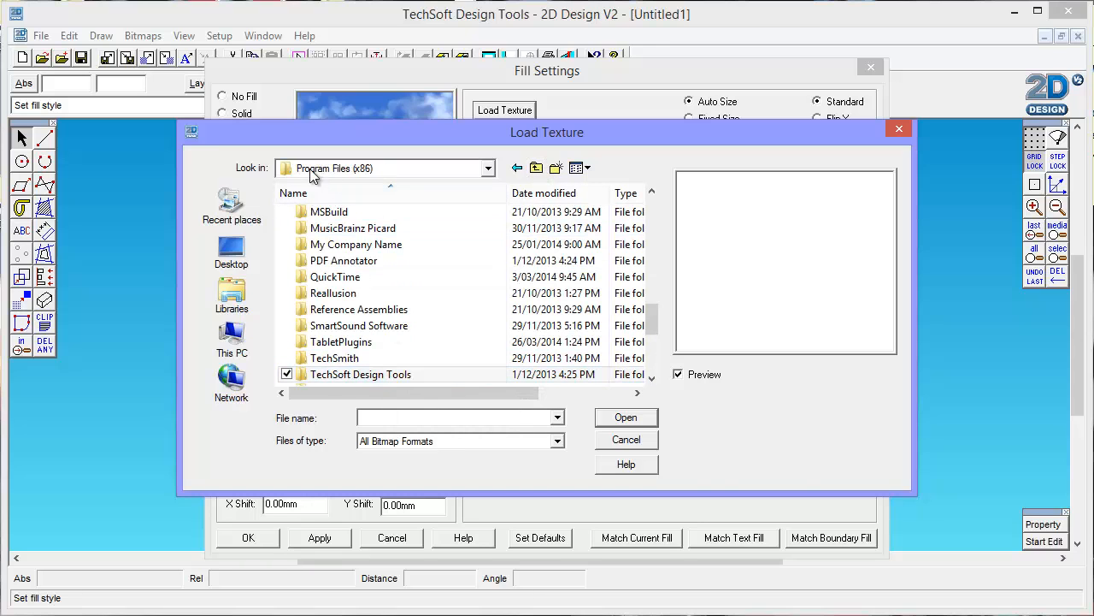
click(536, 168)
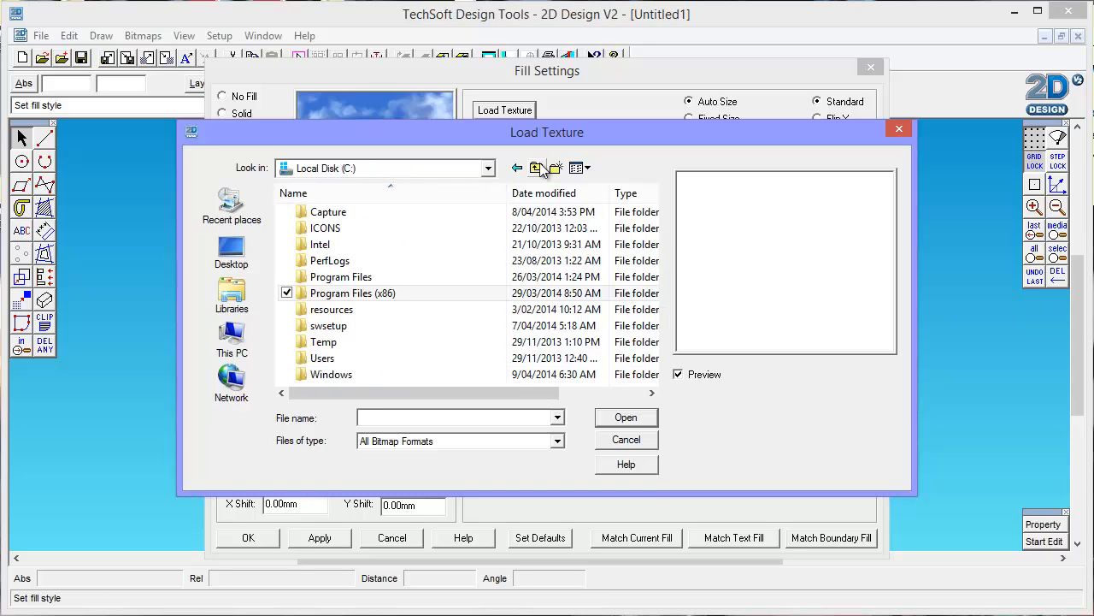
double_click(342, 294)
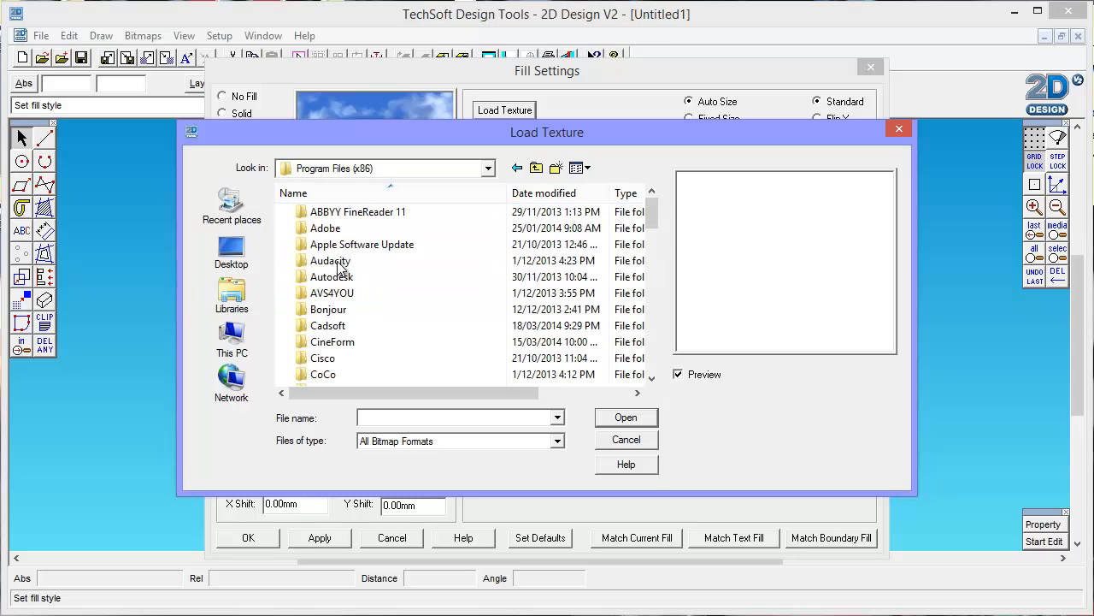
scroll(376, 329, down, 2)
scroll(374, 324, down, 7)
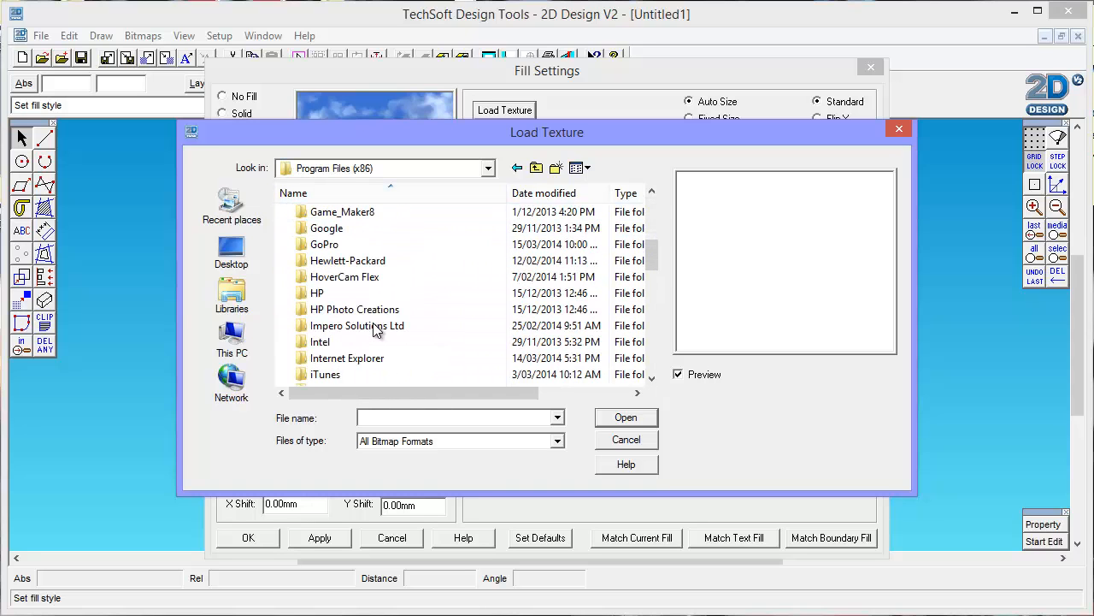
scroll(374, 330, down, 4)
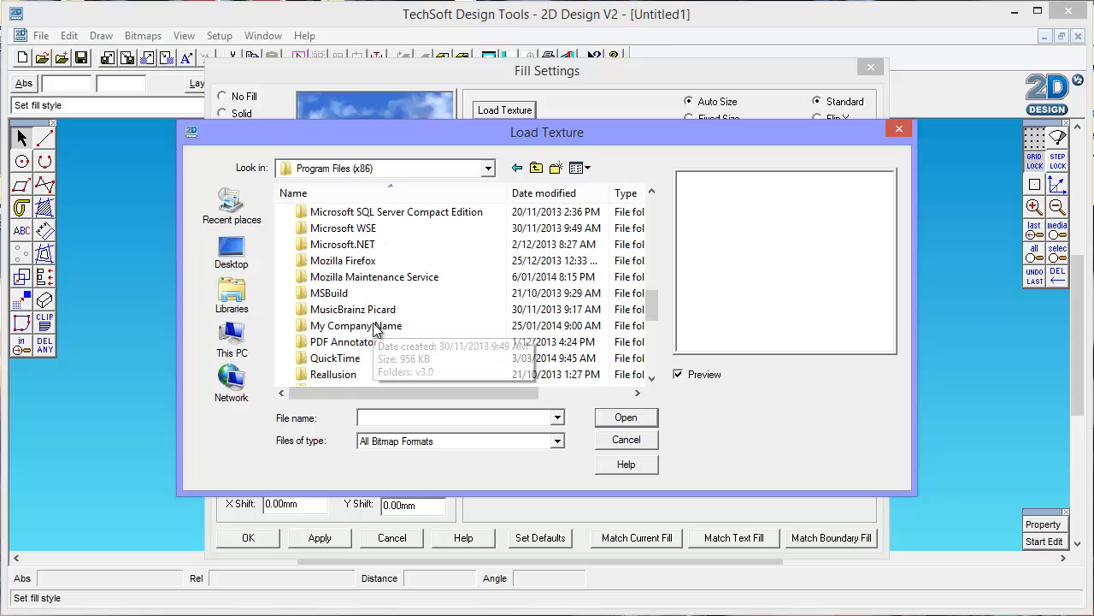
double_click(362, 359)
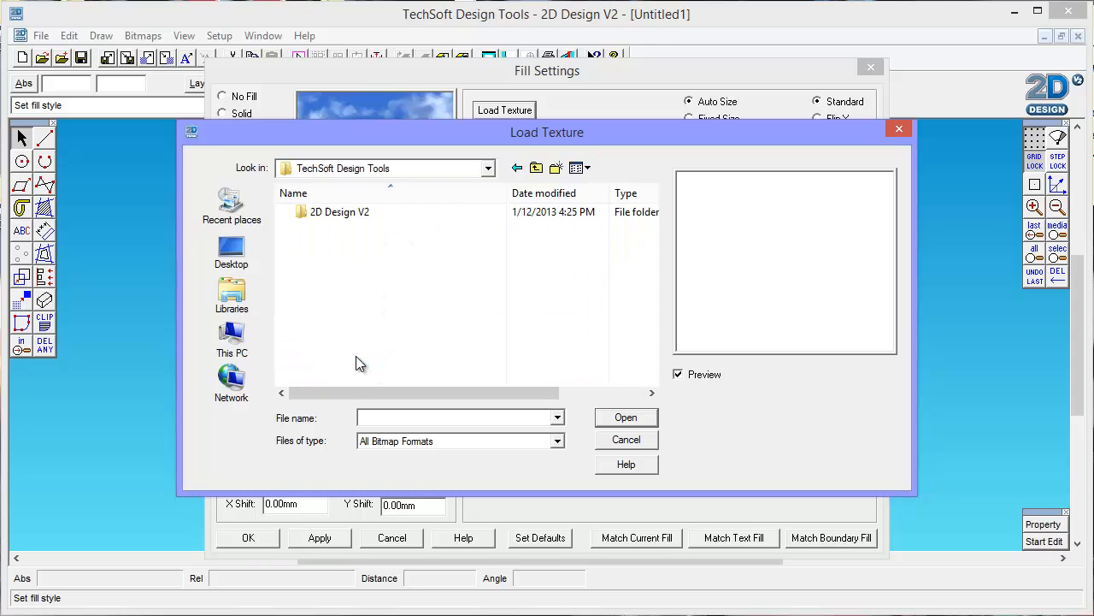
double_click(352, 212)
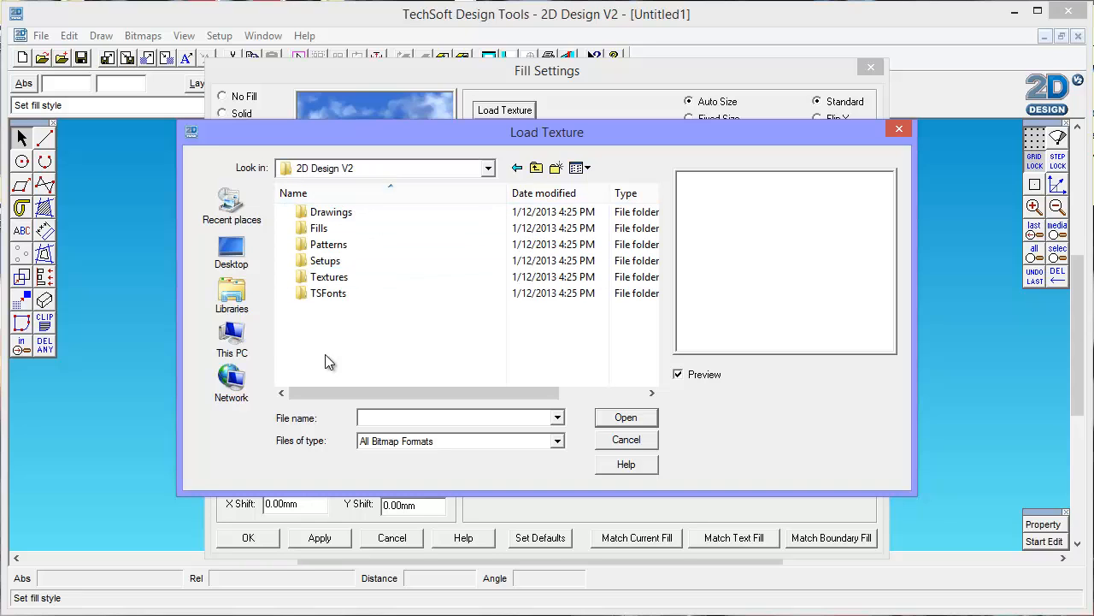
- Load the green texture image from the Desktop and apply it as the parallelogram's fill
click(231, 249)
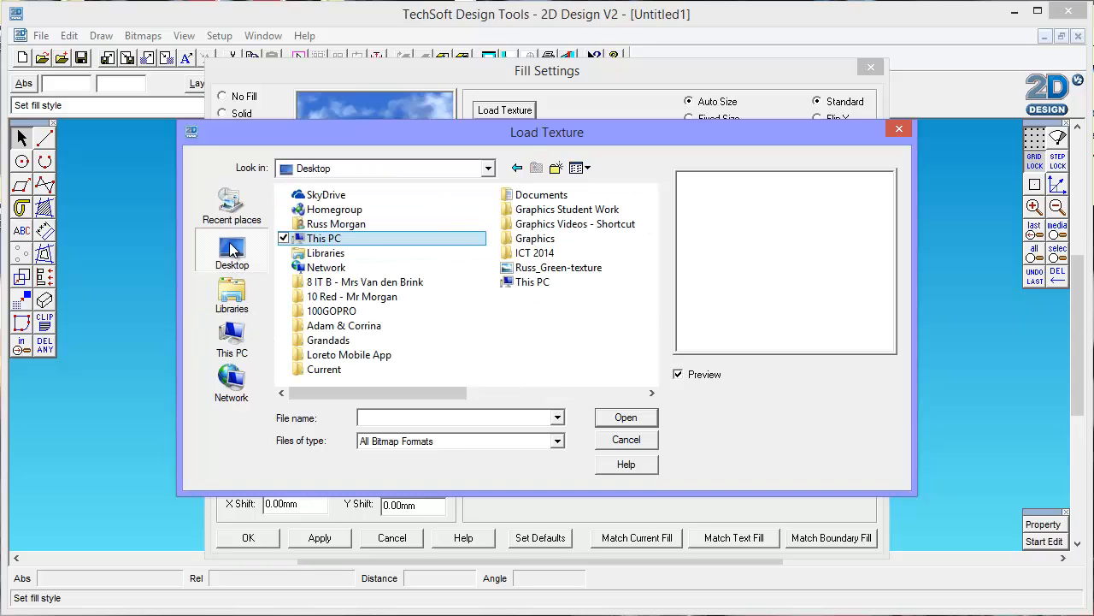
click(557, 268)
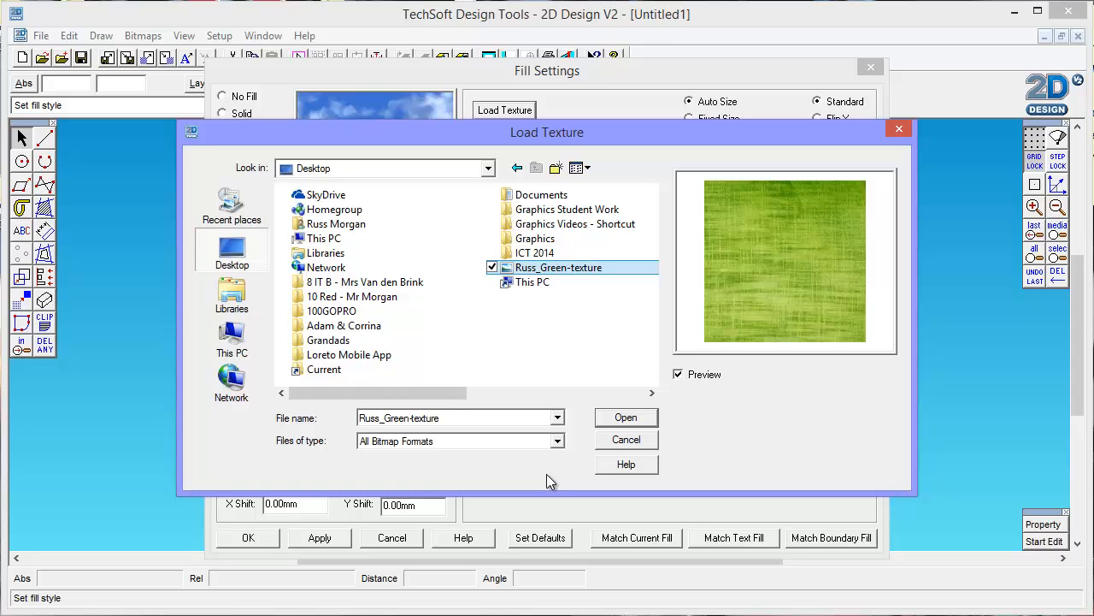
click(626, 415)
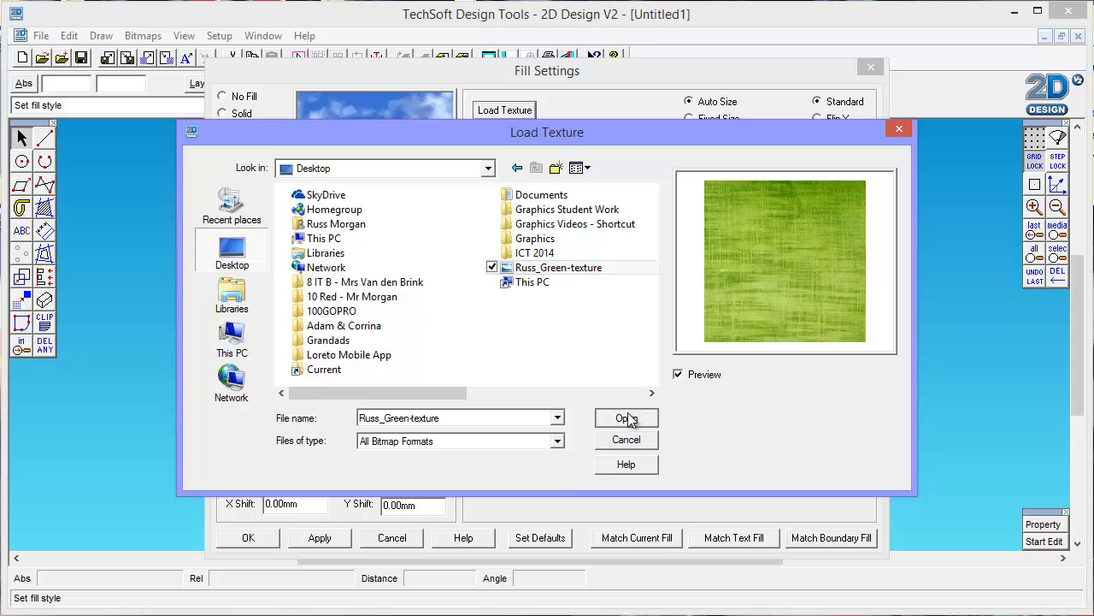
click(248, 538)
click(541, 286)
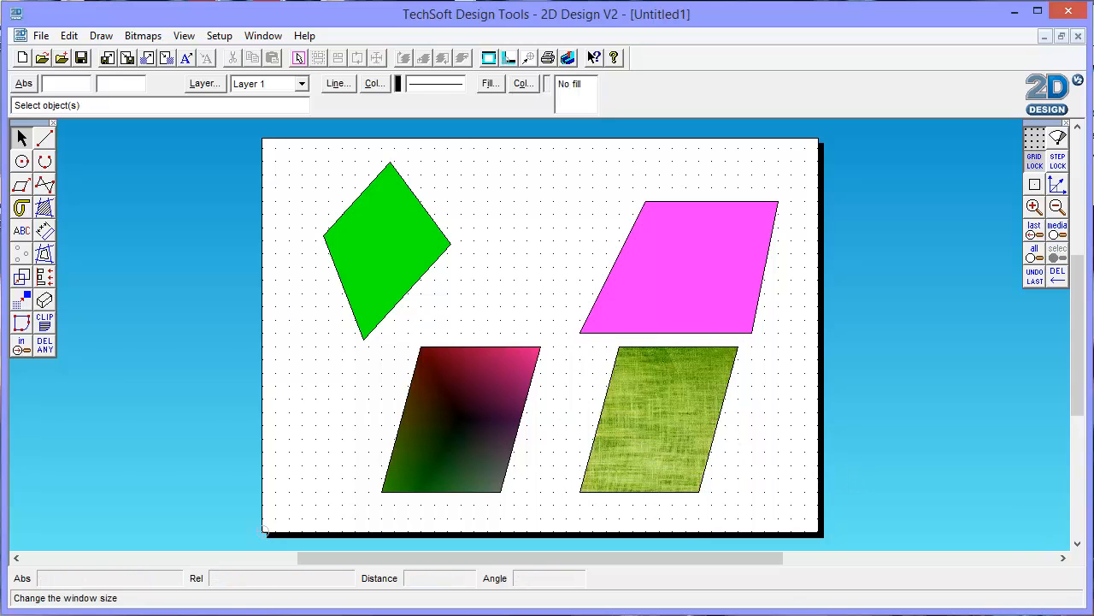
- Start a text entry inside the magenta parallelogram, using a surname as its text
click(23, 232)
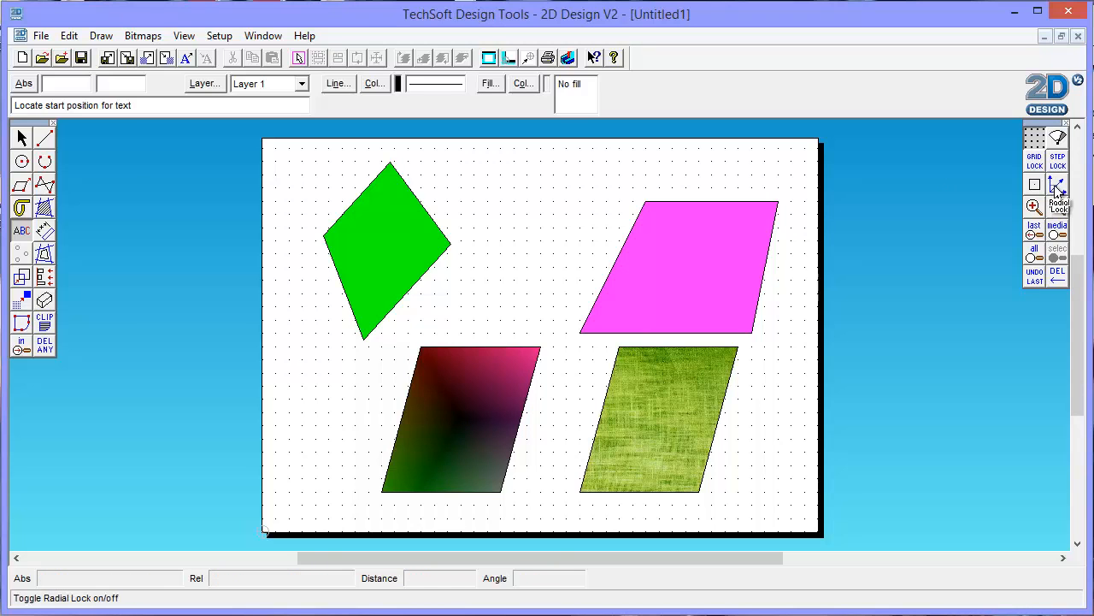
click(1035, 207)
click(1035, 207)
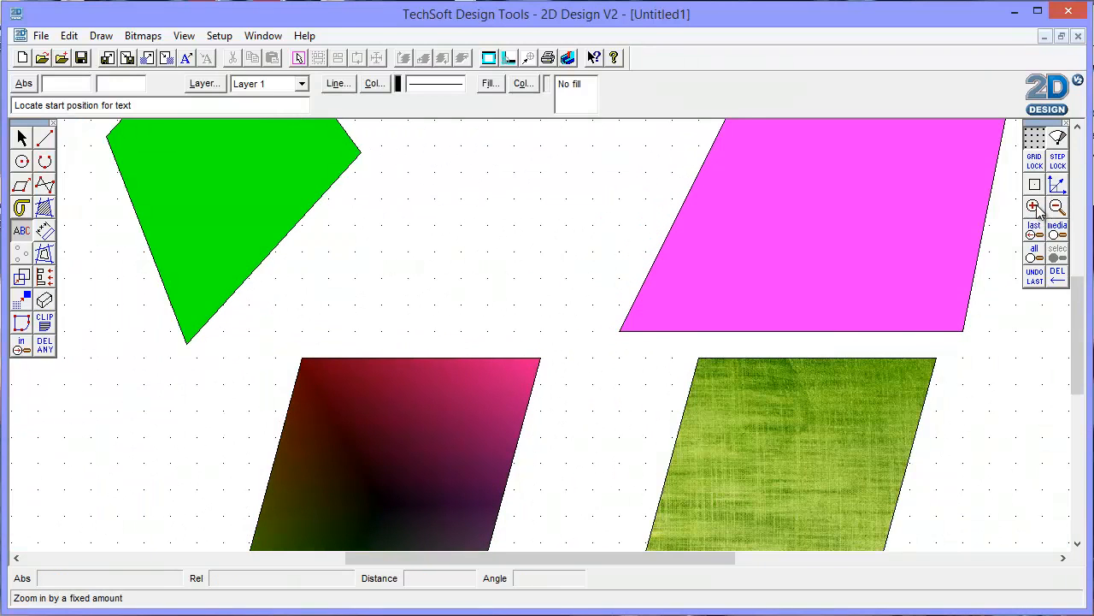
click(1035, 207)
drag(701, 557, 795, 558)
drag(1077, 339, 1077, 301)
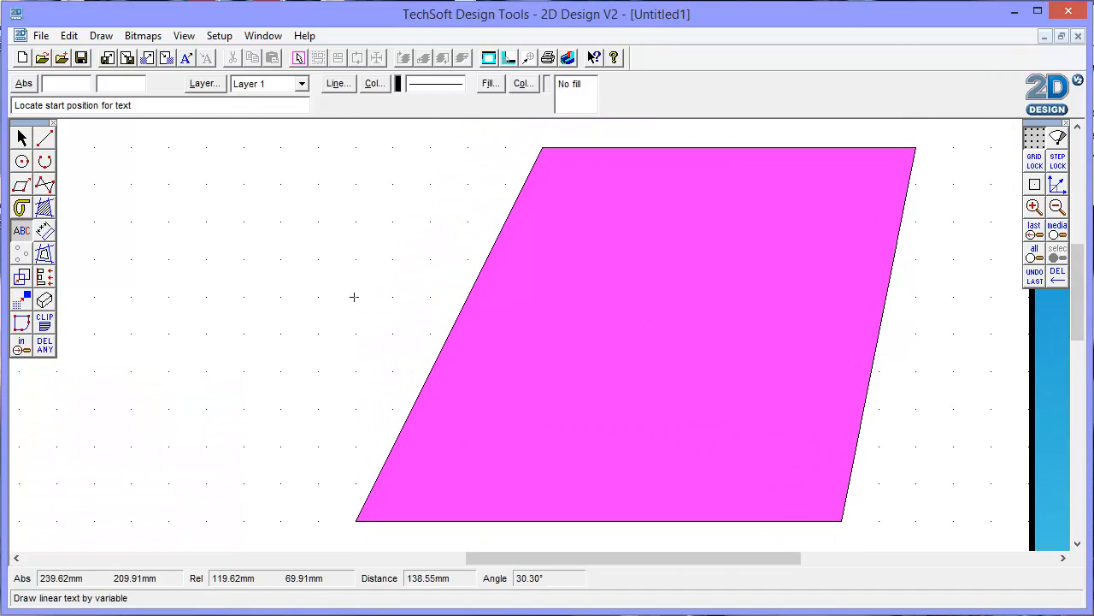
click(523, 344)
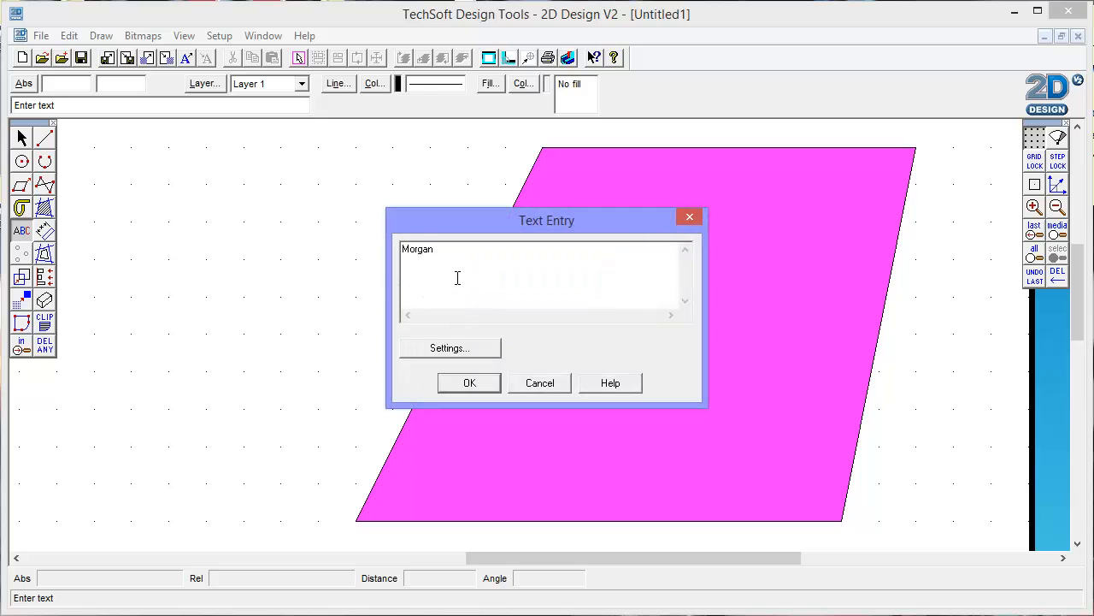
- Set the font of the surname text to Baskerville Old Face in its text settings
click(453, 348)
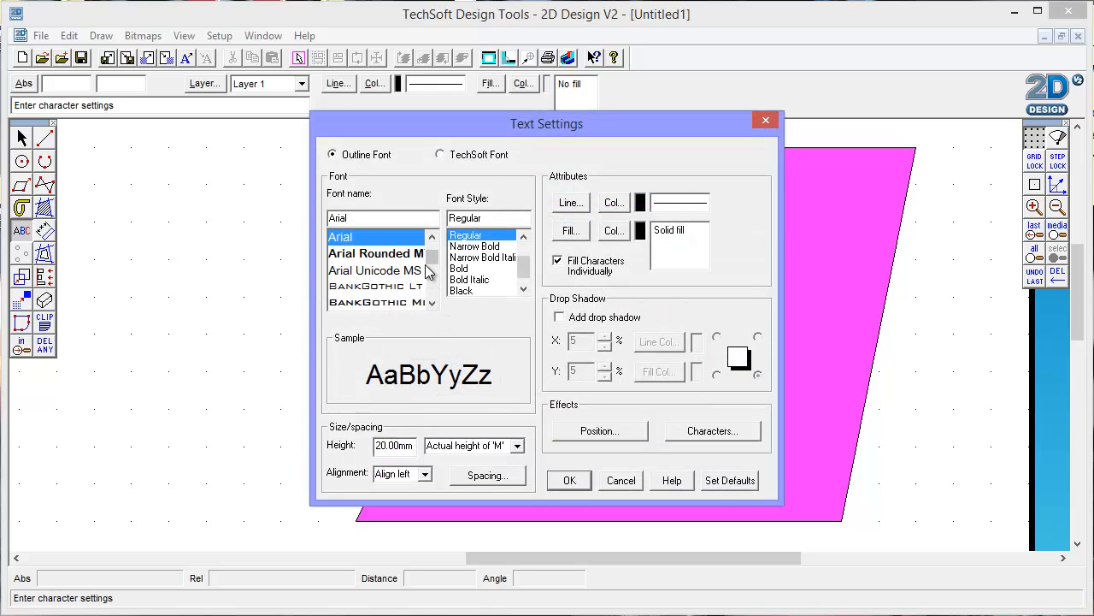
click(432, 303)
click(432, 303)
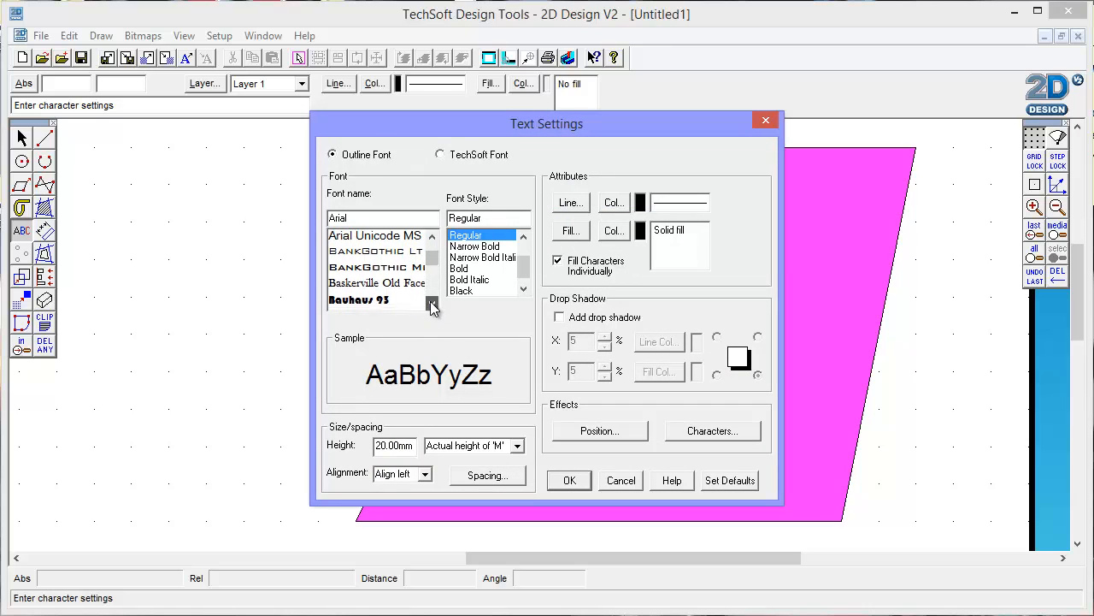
click(432, 304)
click(387, 255)
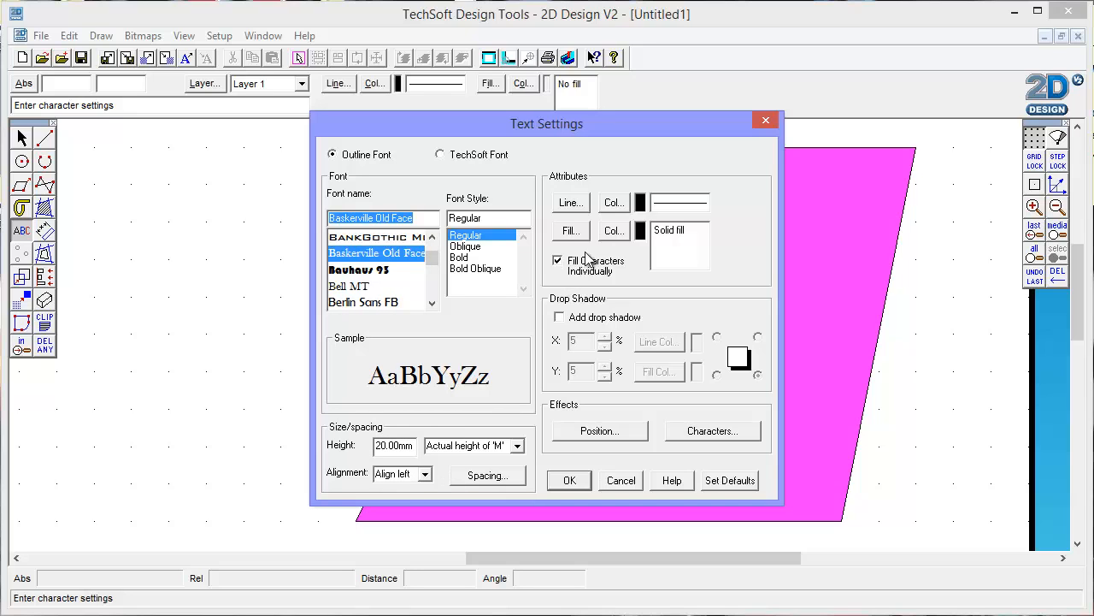
- Give the text a green line and solid green fill, then place it on the magenta parallelogram
click(613, 203)
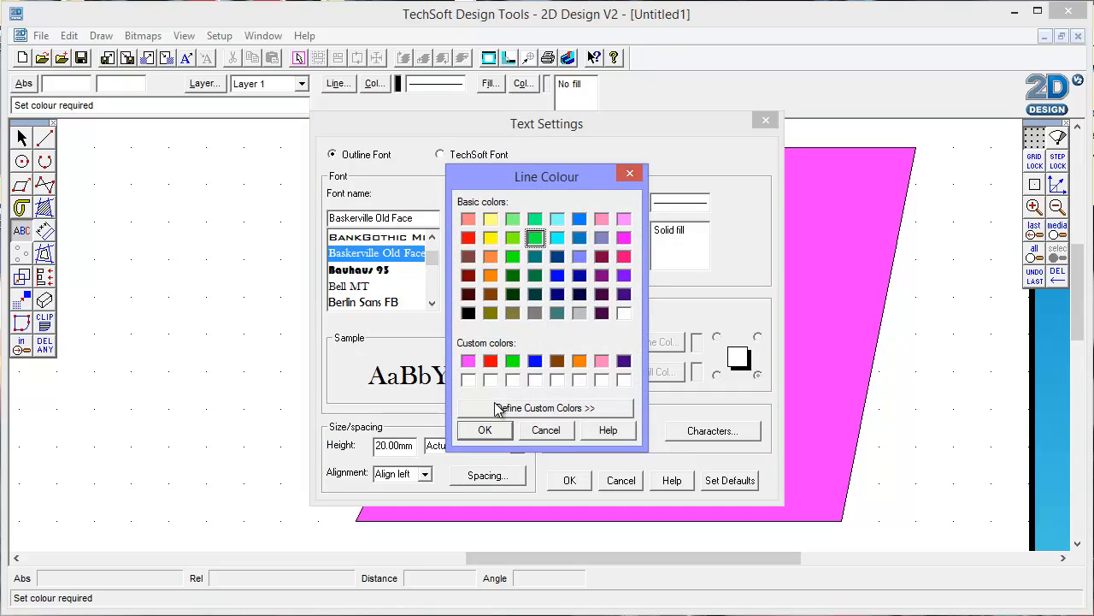
click(485, 430)
click(613, 231)
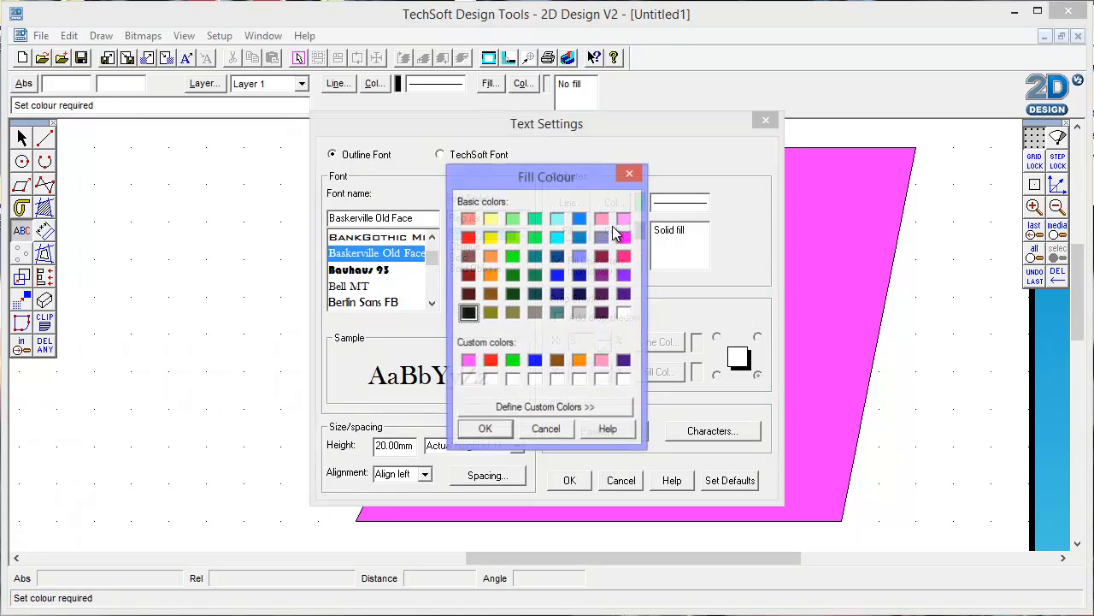
click(485, 430)
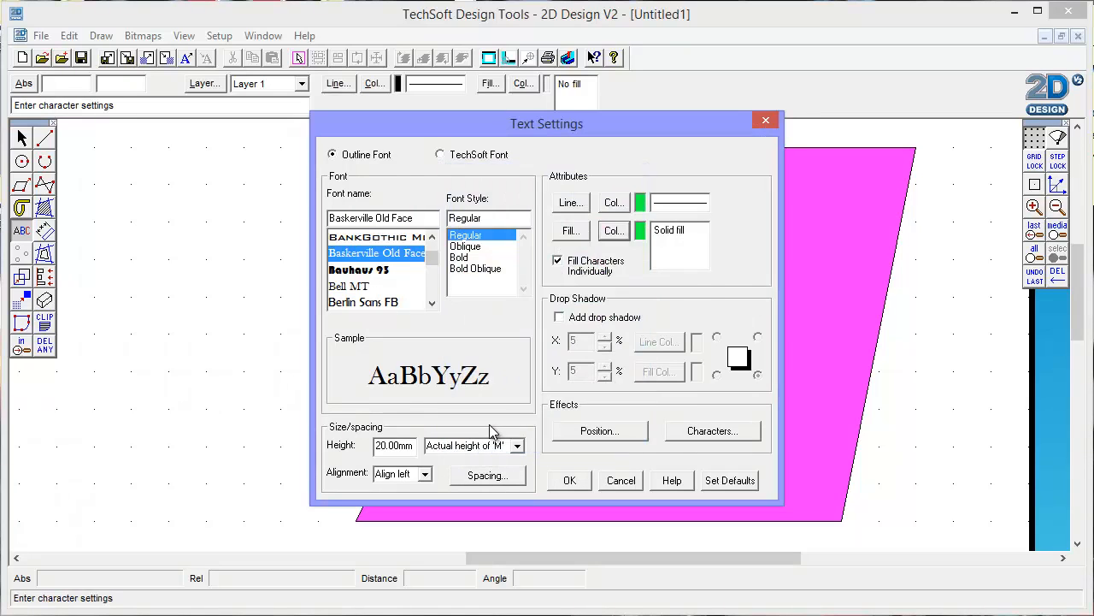
click(571, 480)
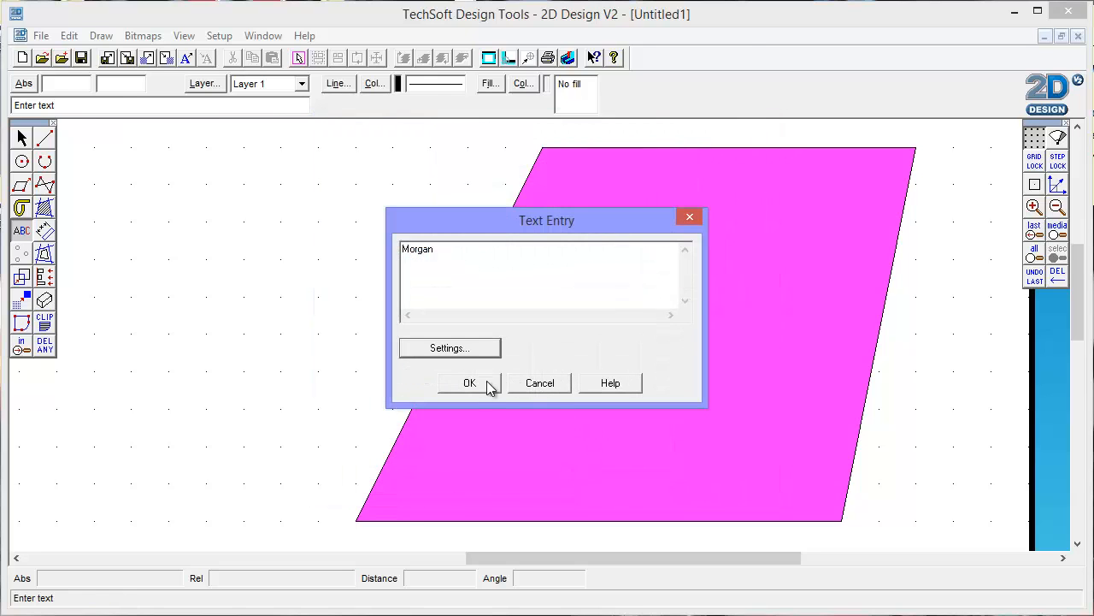
click(483, 383)
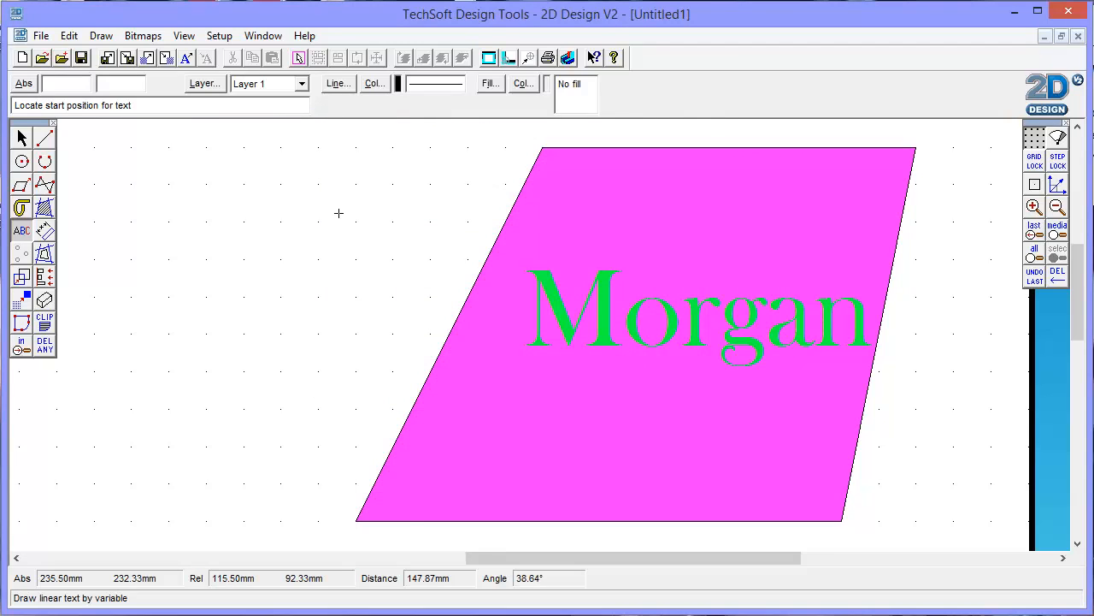
- Move the green text slightly to the left so it sits fully inside the magenta parallelogram, and deselect it
click(22, 138)
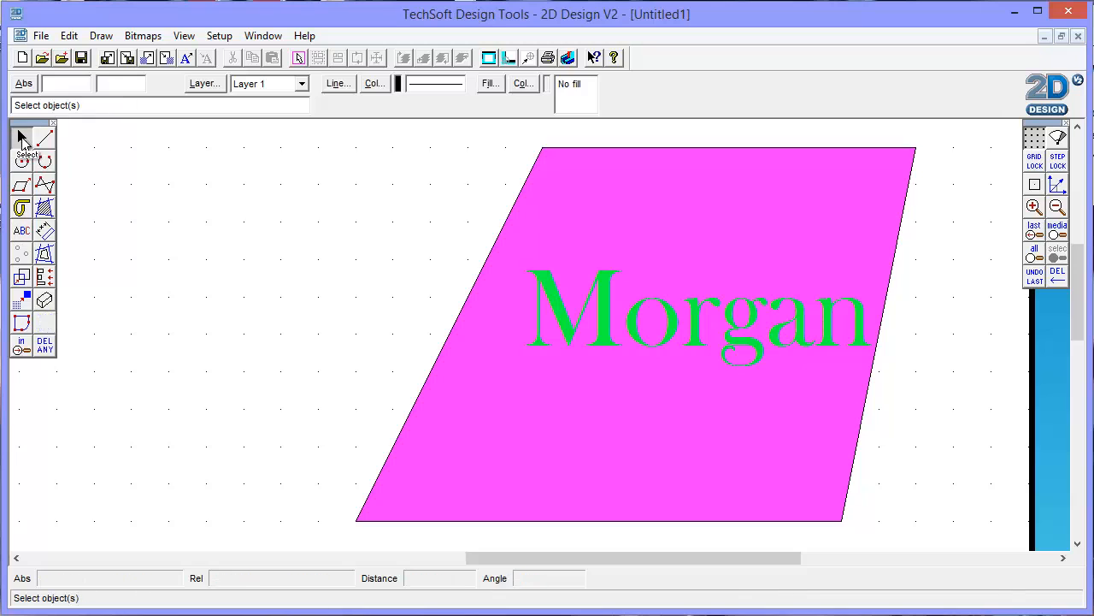
click(621, 321)
drag(699, 318, 667, 321)
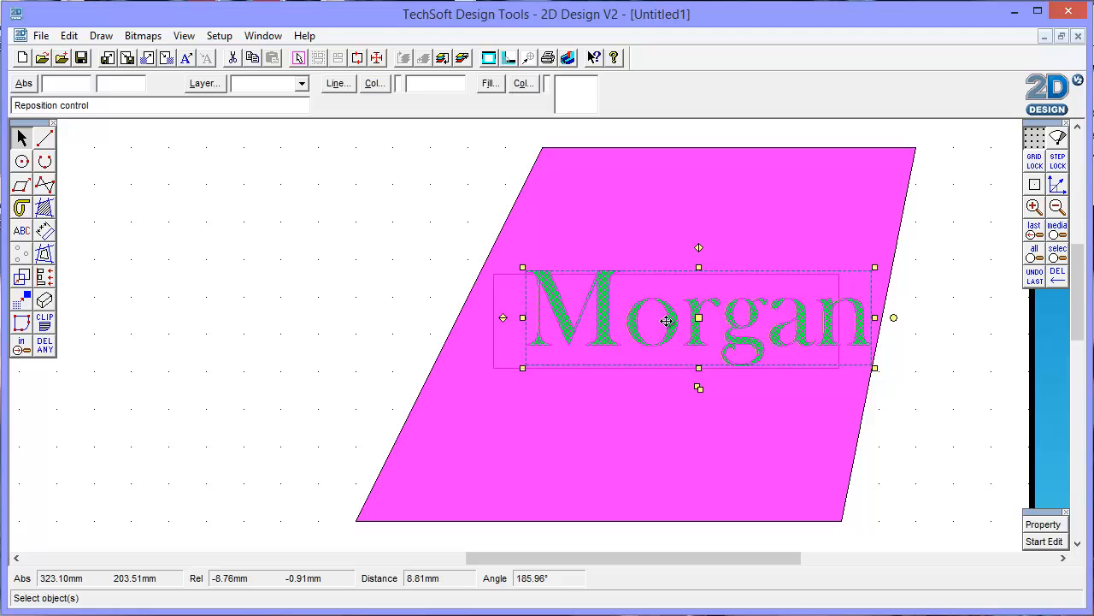
mouse_move(666, 321)
mouse_down()
mouse_move(696, 316)
mouse_move(675, 318)
mouse_up()
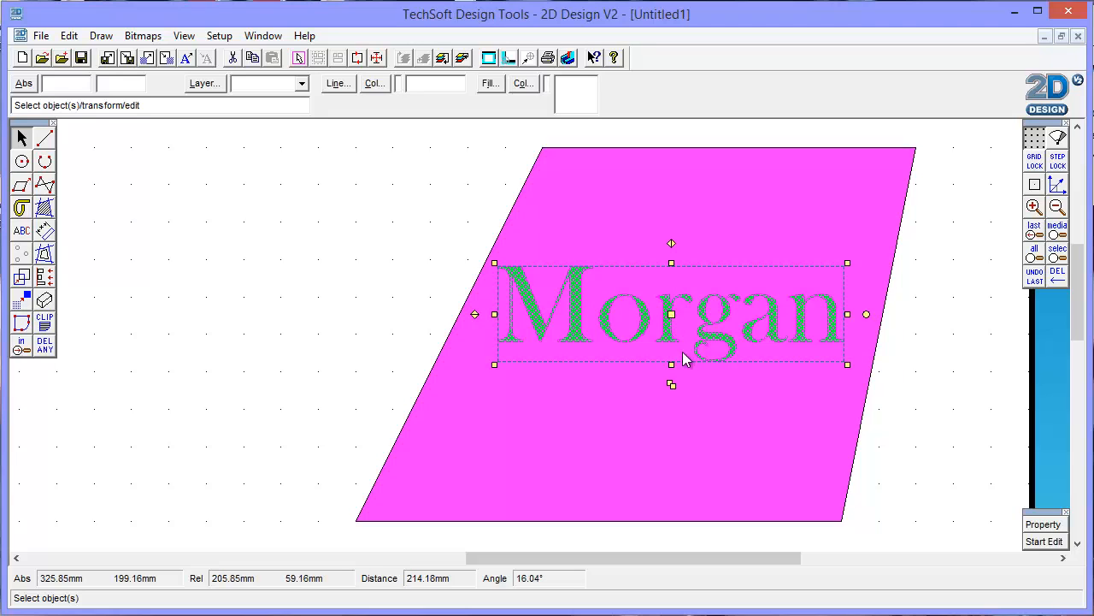
click(723, 384)
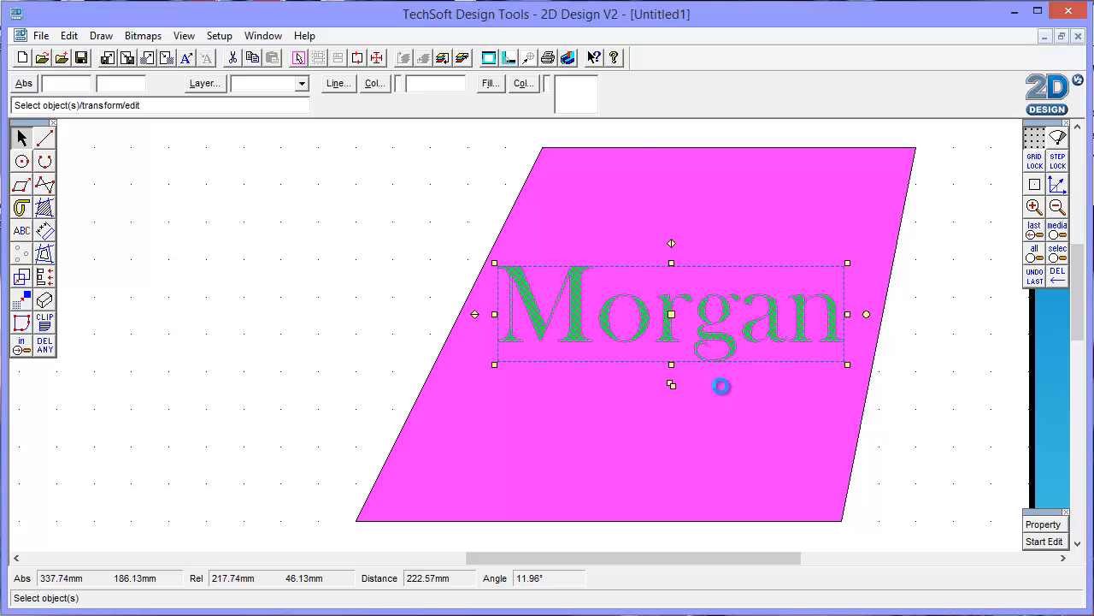
click(939, 222)
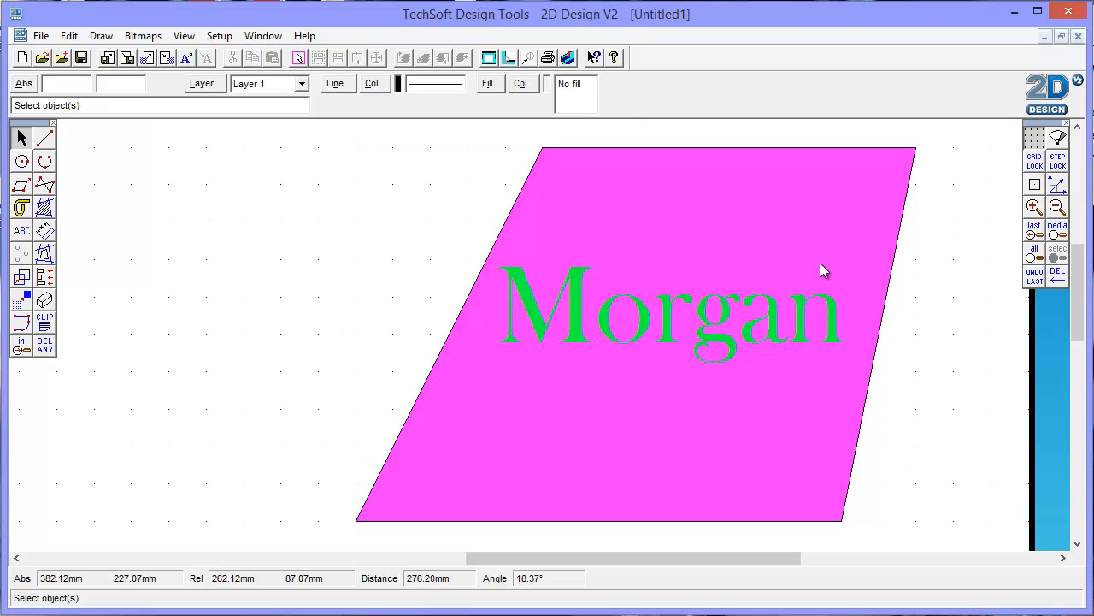
- Rotate the green text counter-clockwise so it slopes upward across the magenta parallelogram
click(667, 325)
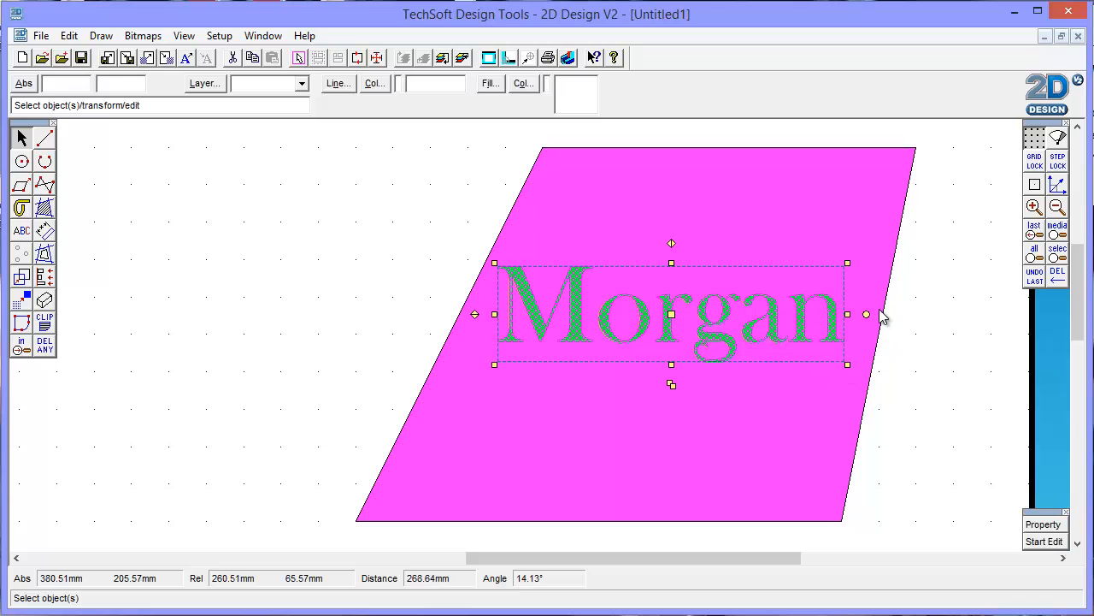
drag(866, 315, 863, 258)
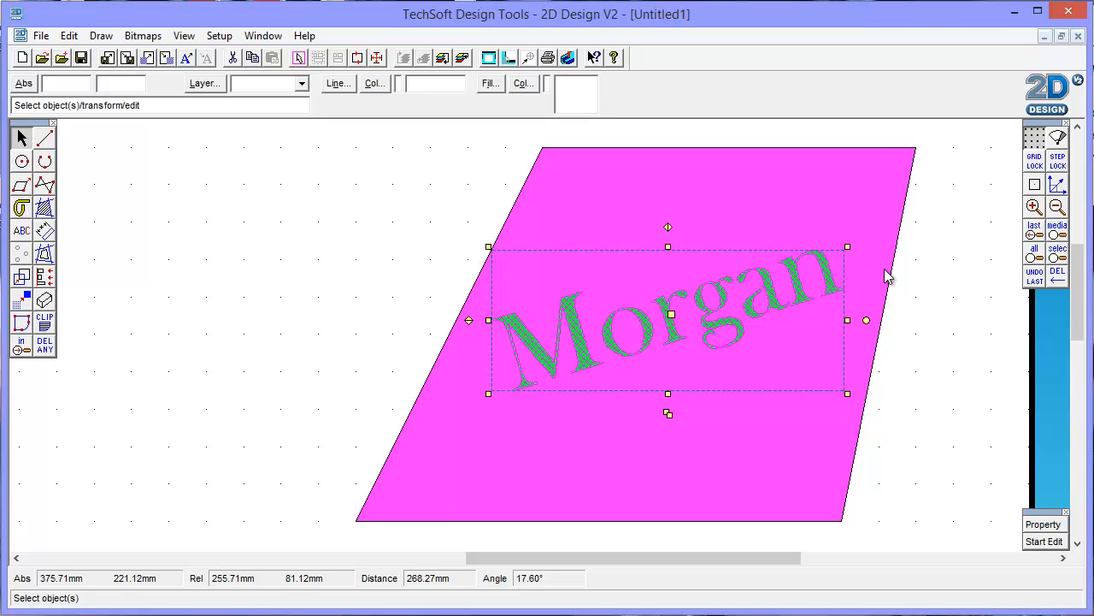
click(958, 306)
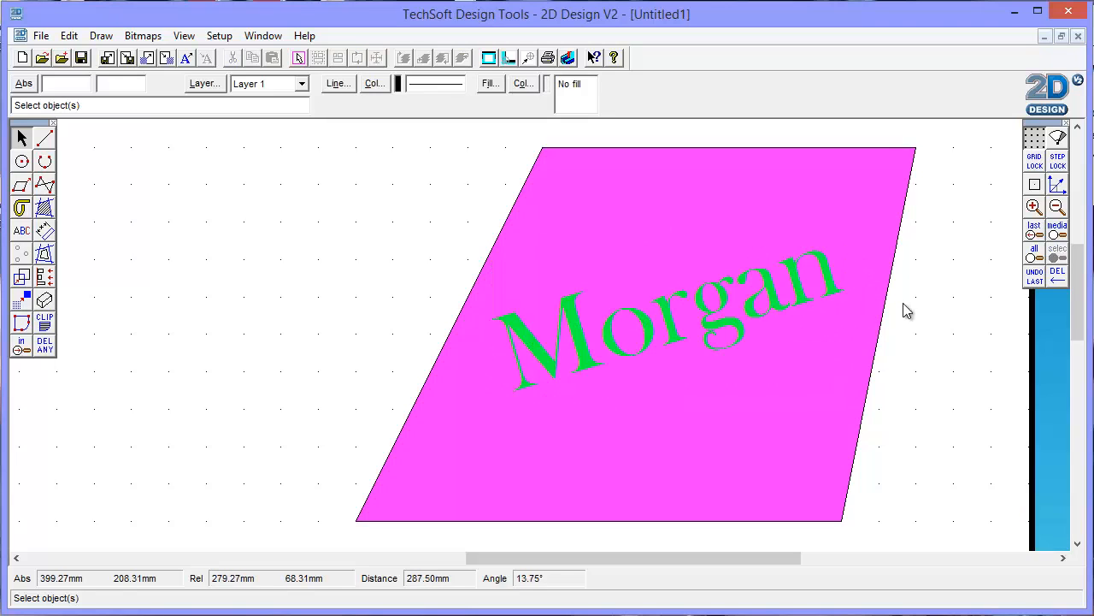
click(723, 308)
click(739, 195)
click(257, 276)
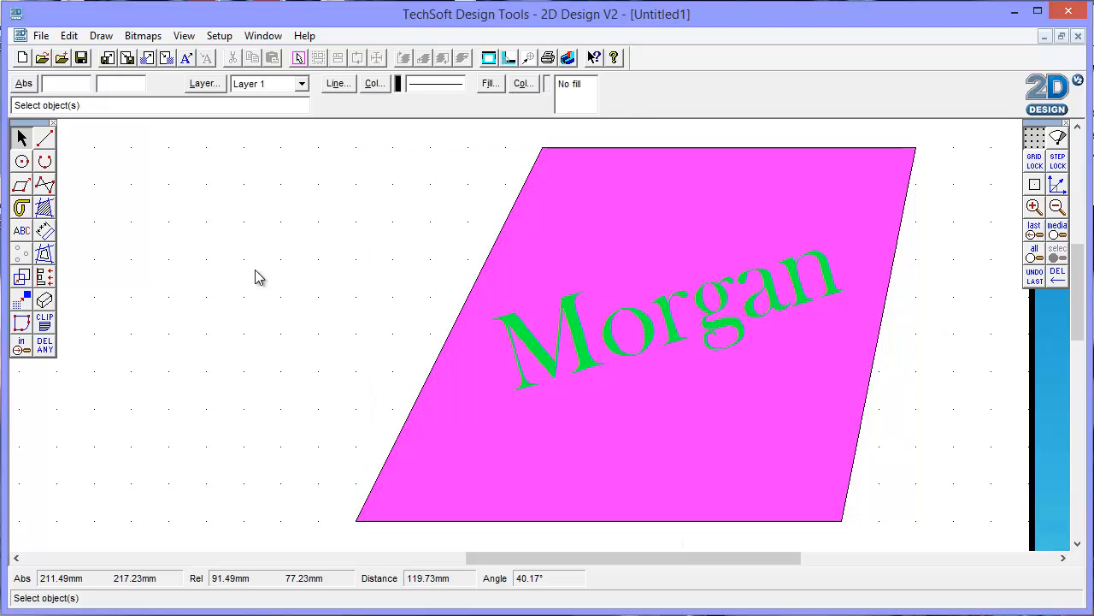
click(673, 333)
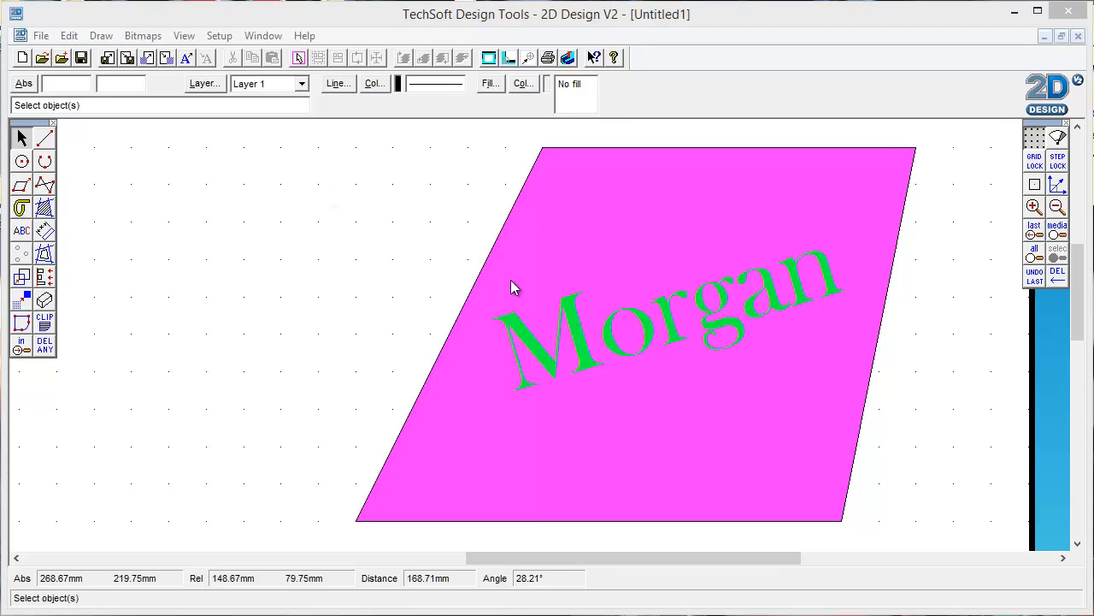
- Select the rotated text and look through the Arrange options for its stacking order without applying any
click(568, 318)
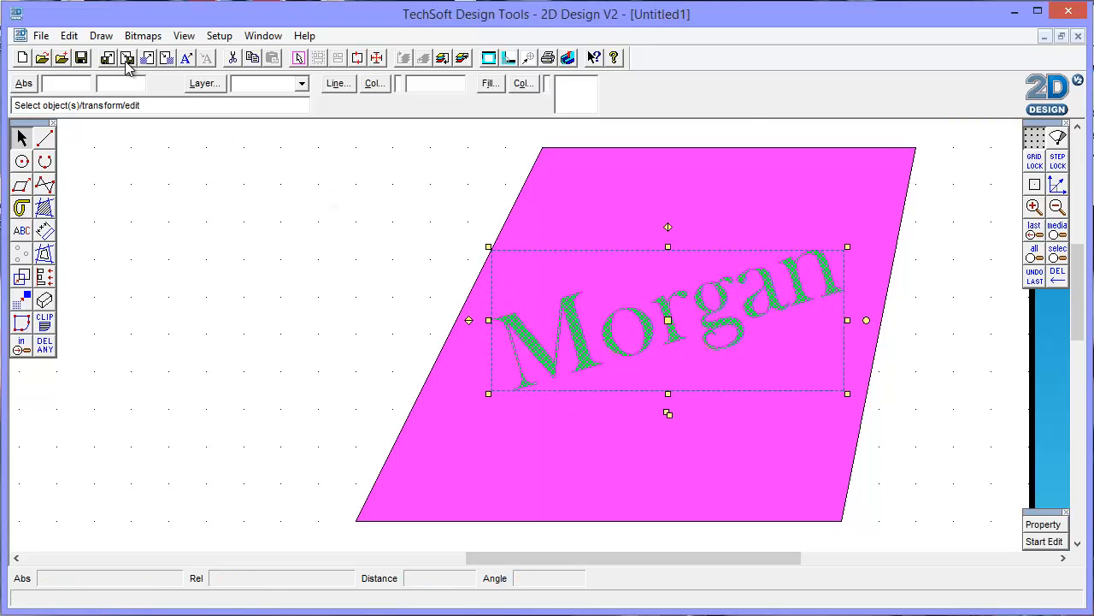
click(69, 35)
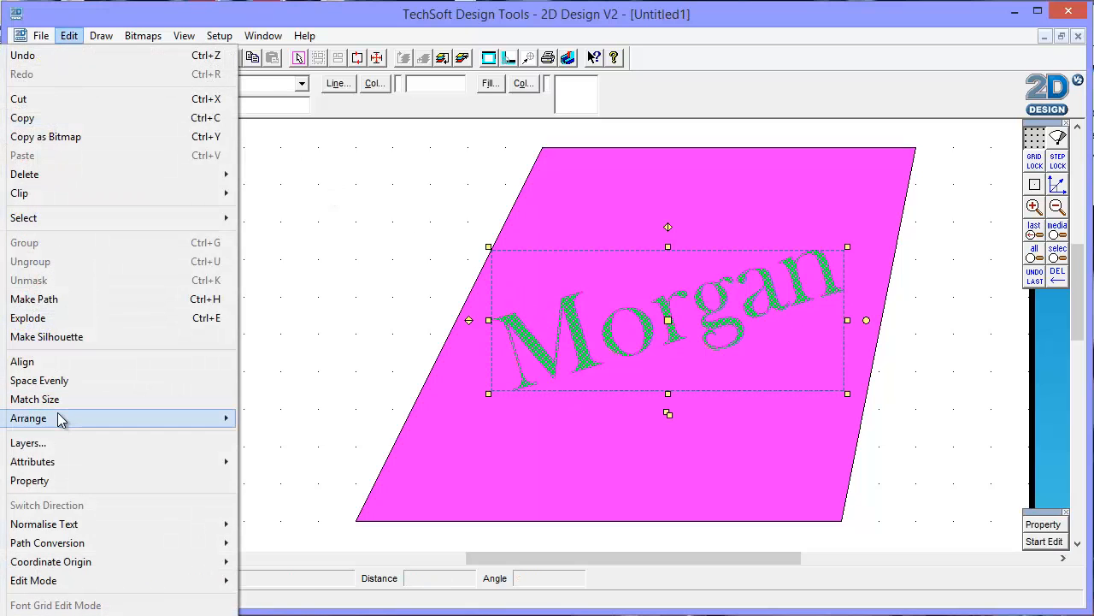
mouse_move(98, 418)
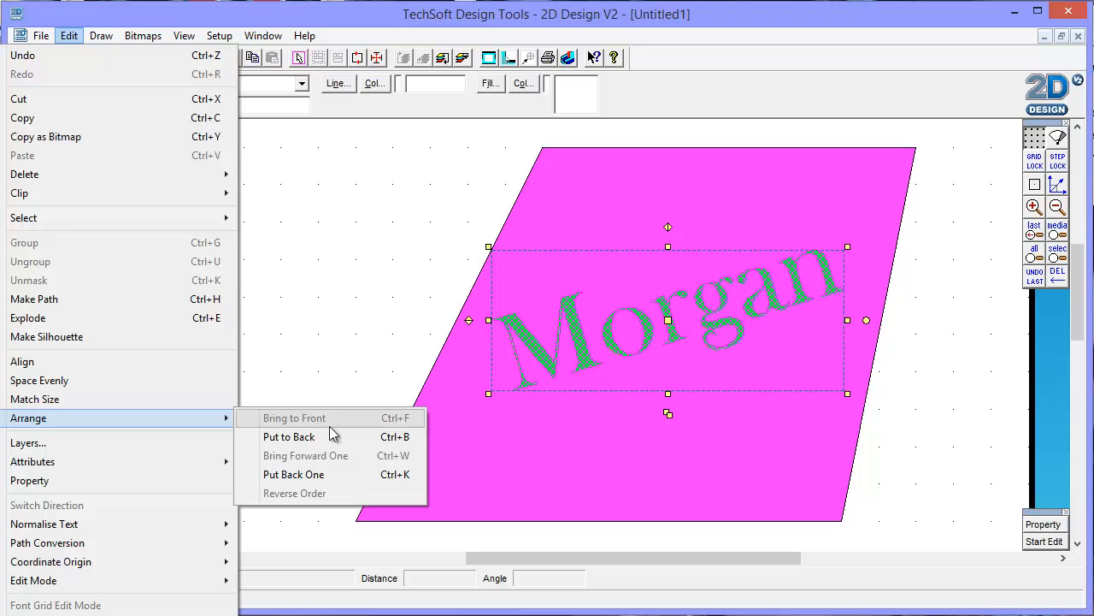
click(367, 317)
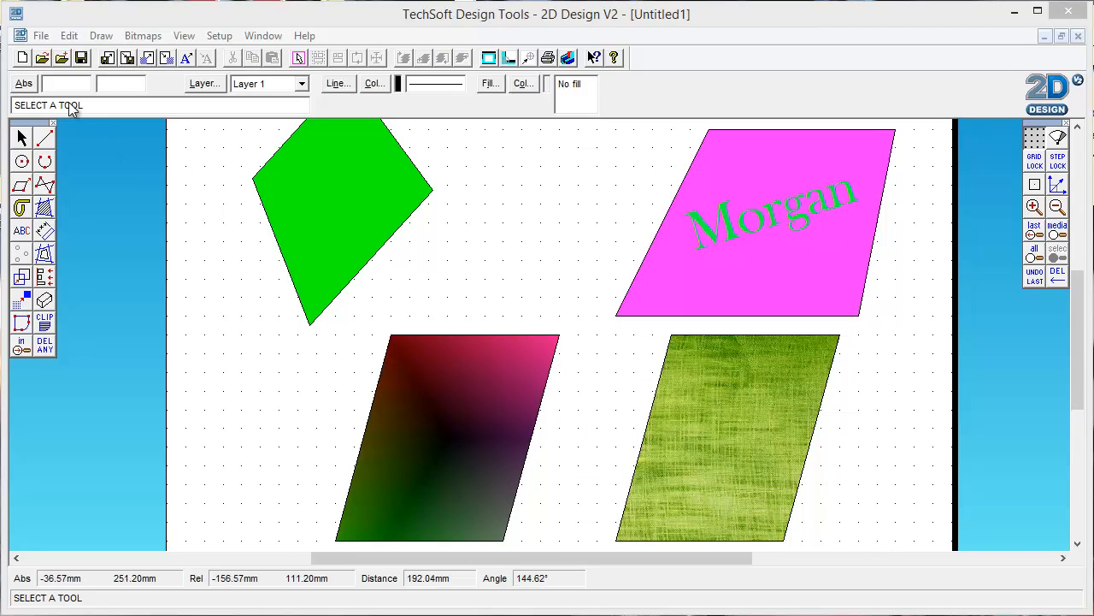
- Import the Barcode image from the Desktop at a width of 150 mm with fixed aspect ratio
click(41, 36)
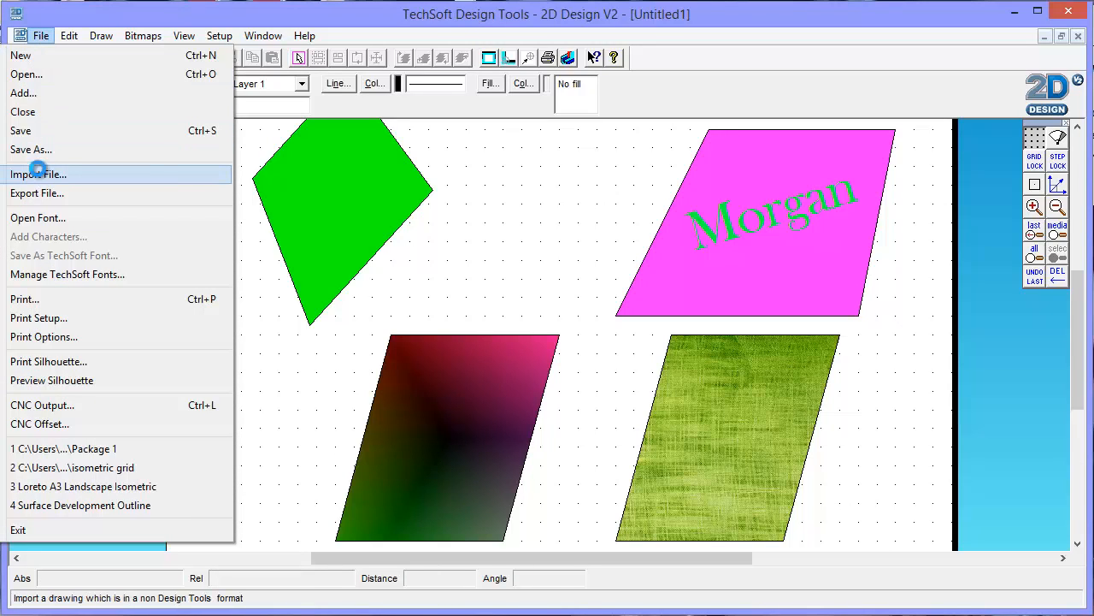
click(39, 173)
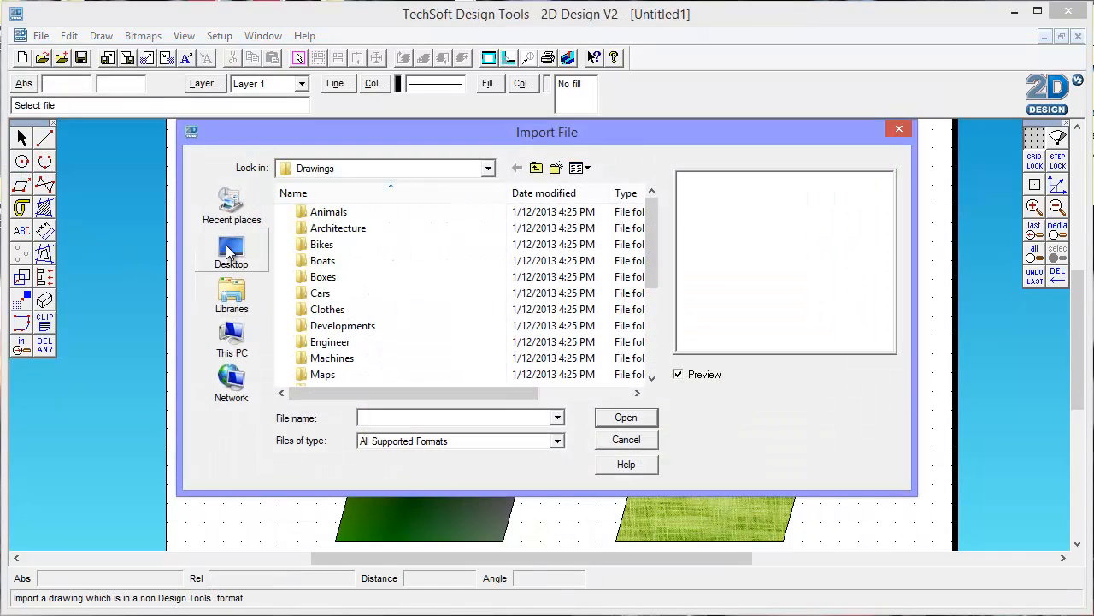
click(229, 249)
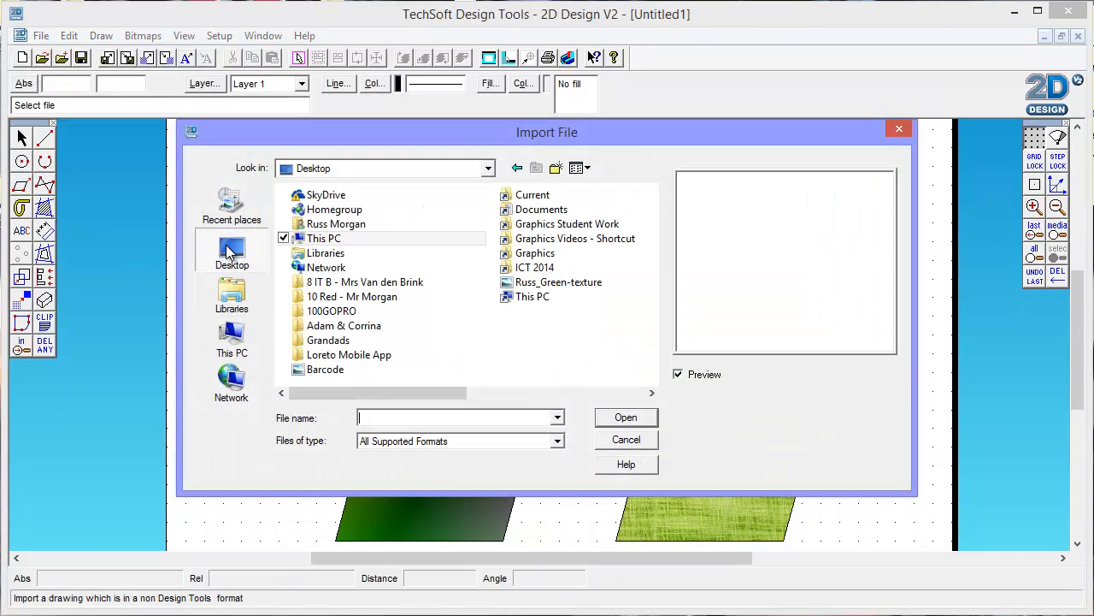
click(324, 370)
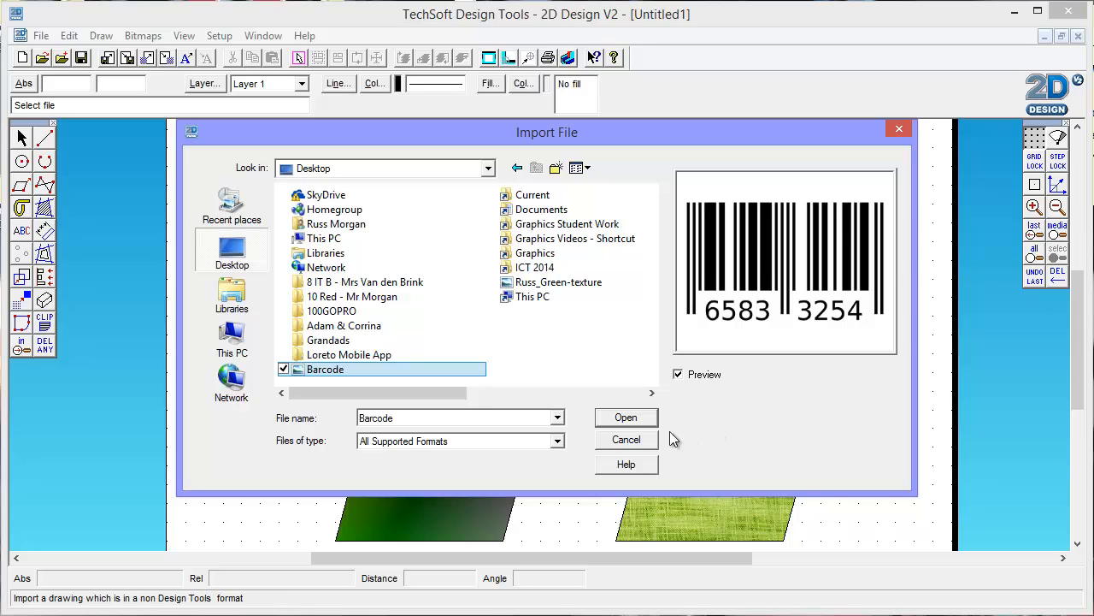
click(626, 417)
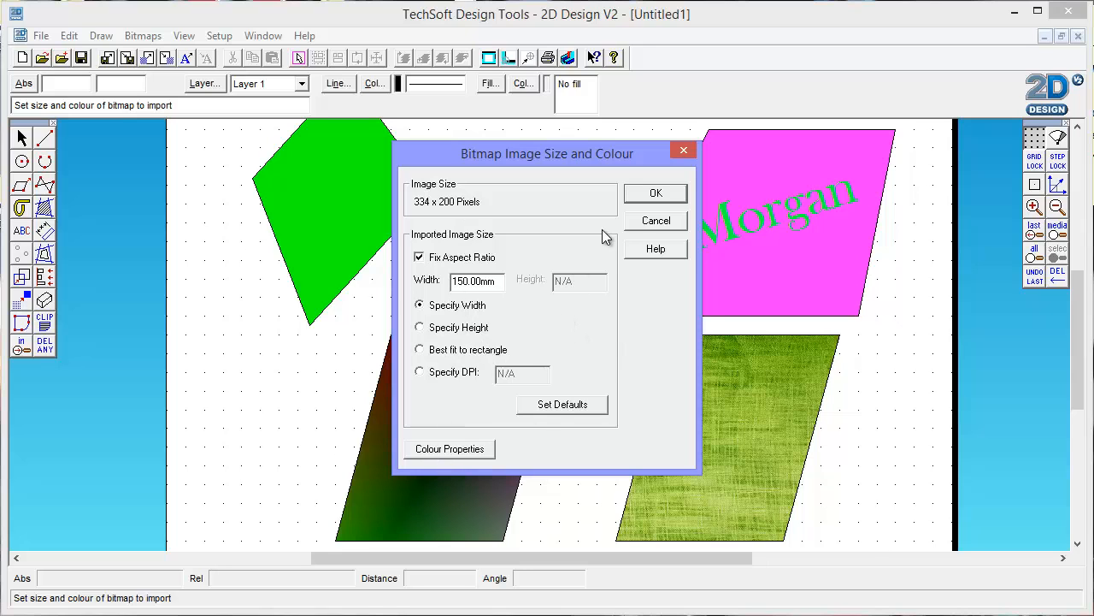
click(655, 194)
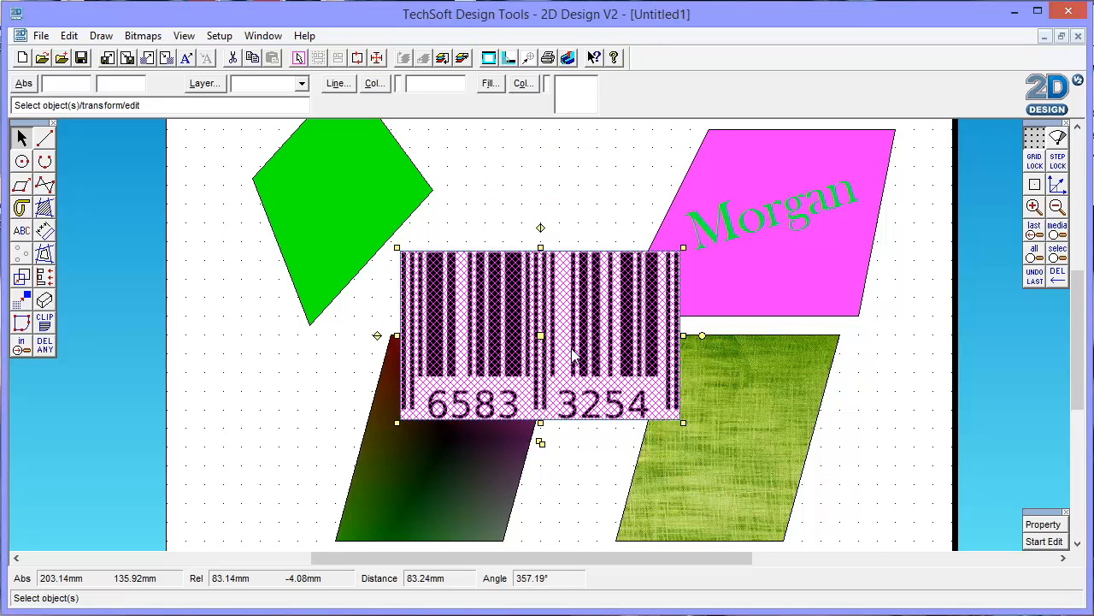
- Shrink the barcode image to under a third of its size and move it onto the green four-sided shape
click(682, 423)
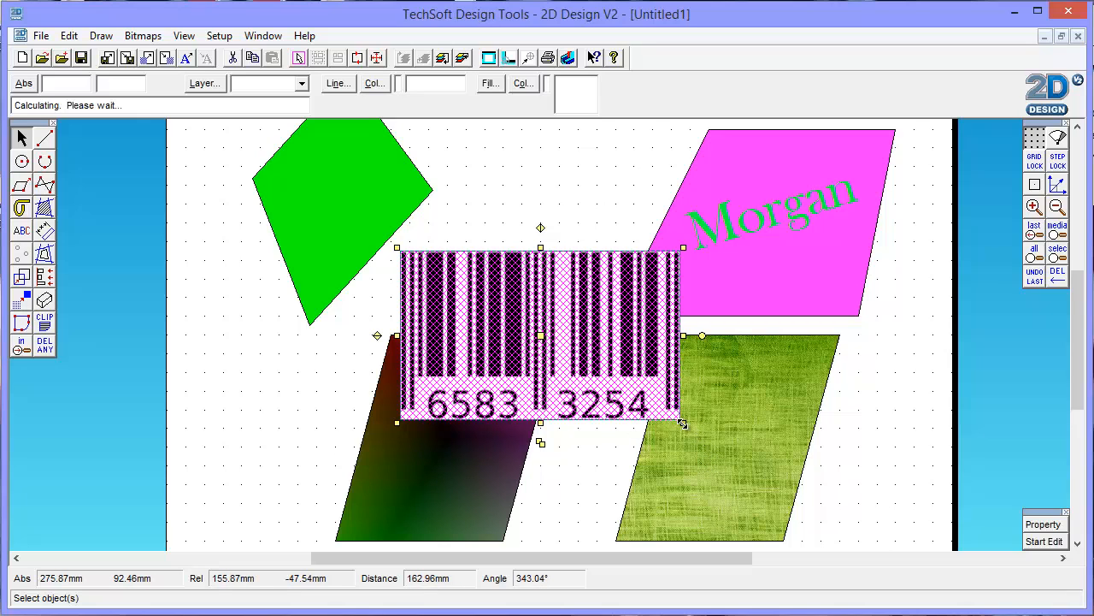
click(472, 314)
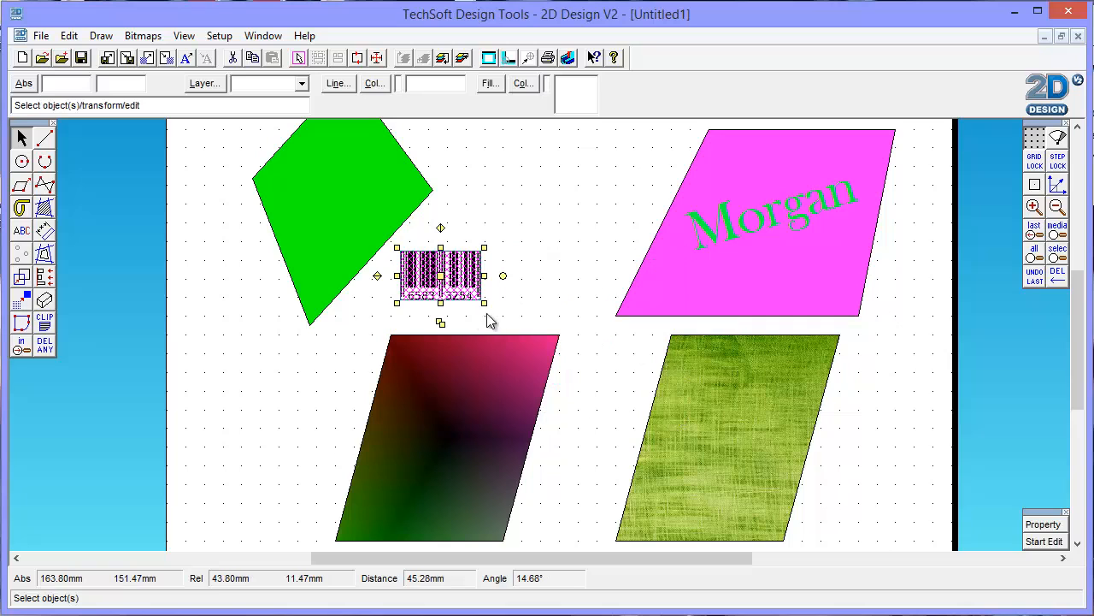
click(440, 276)
click(336, 189)
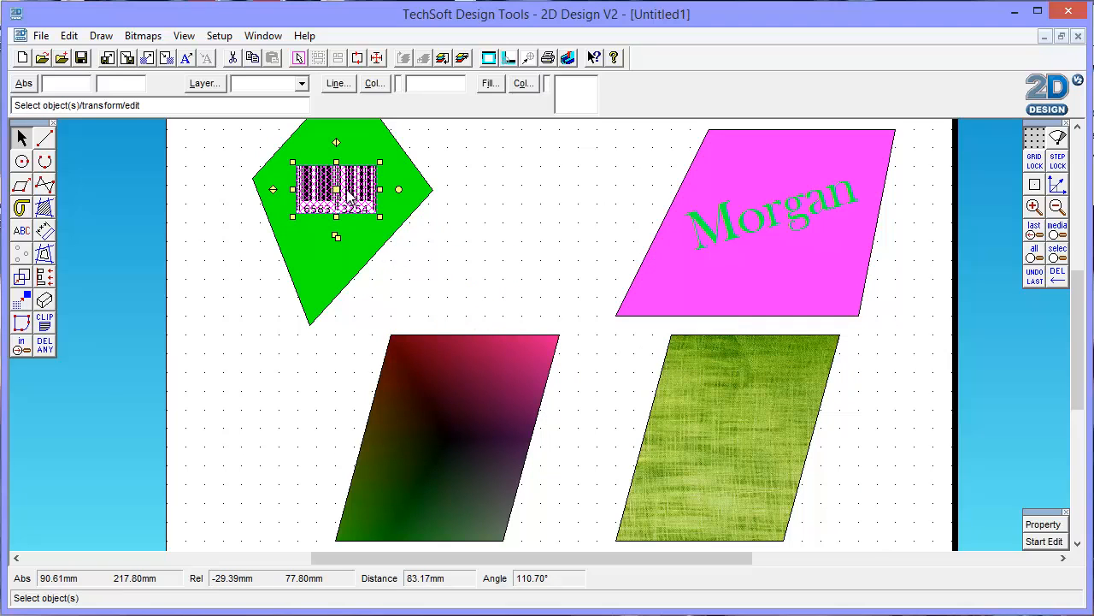
click(531, 210)
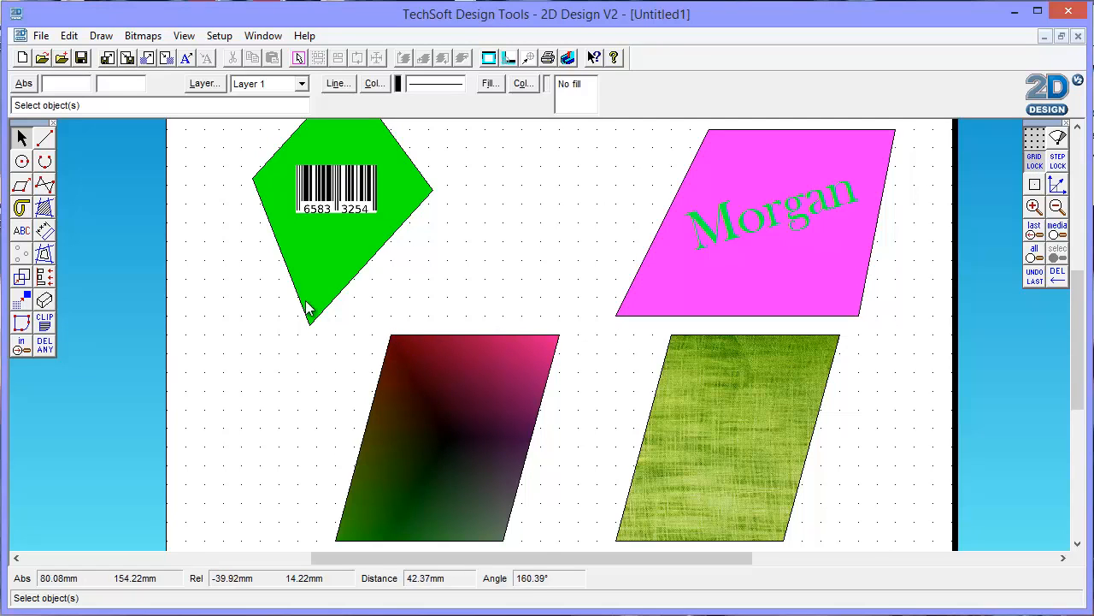
- Choose parallel dimensioning and set the dimension line colour to red in the dimension settings
click(44, 230)
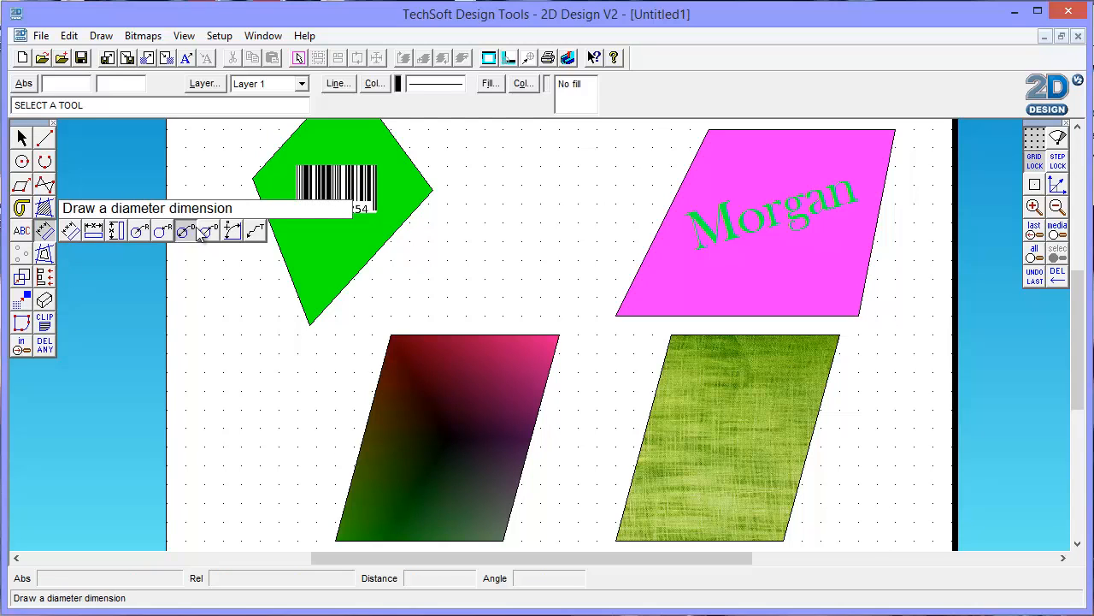
click(72, 229)
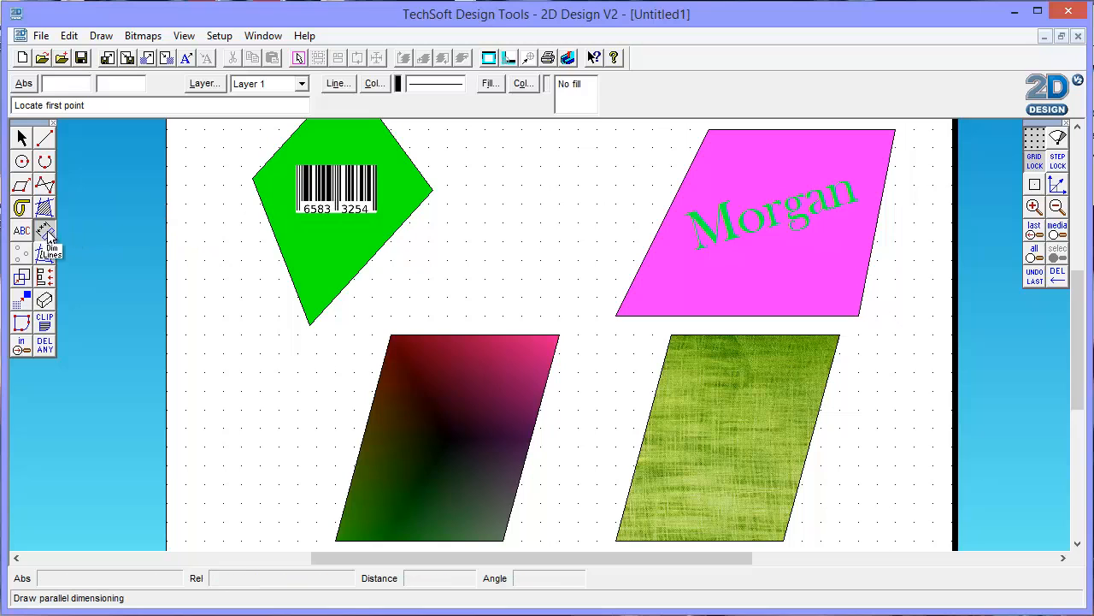
double_click(44, 231)
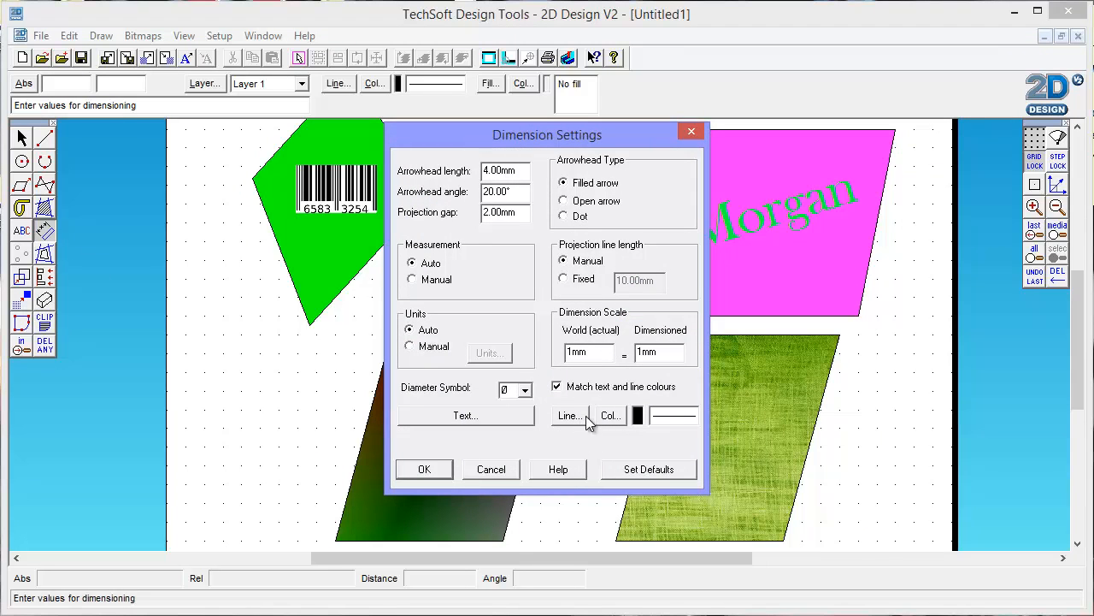
click(607, 418)
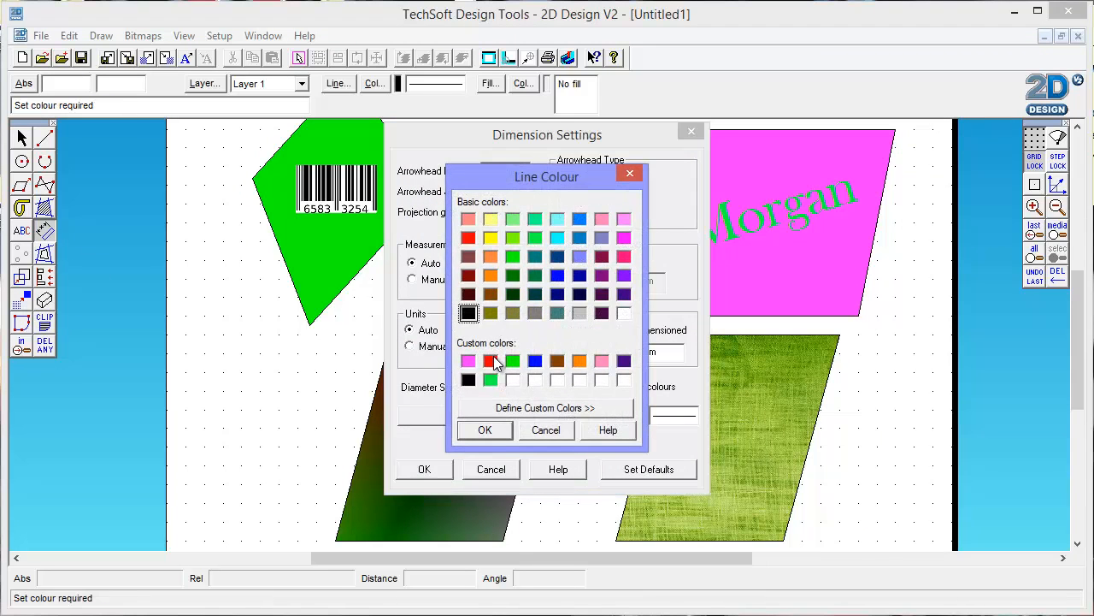
click(491, 360)
click(484, 430)
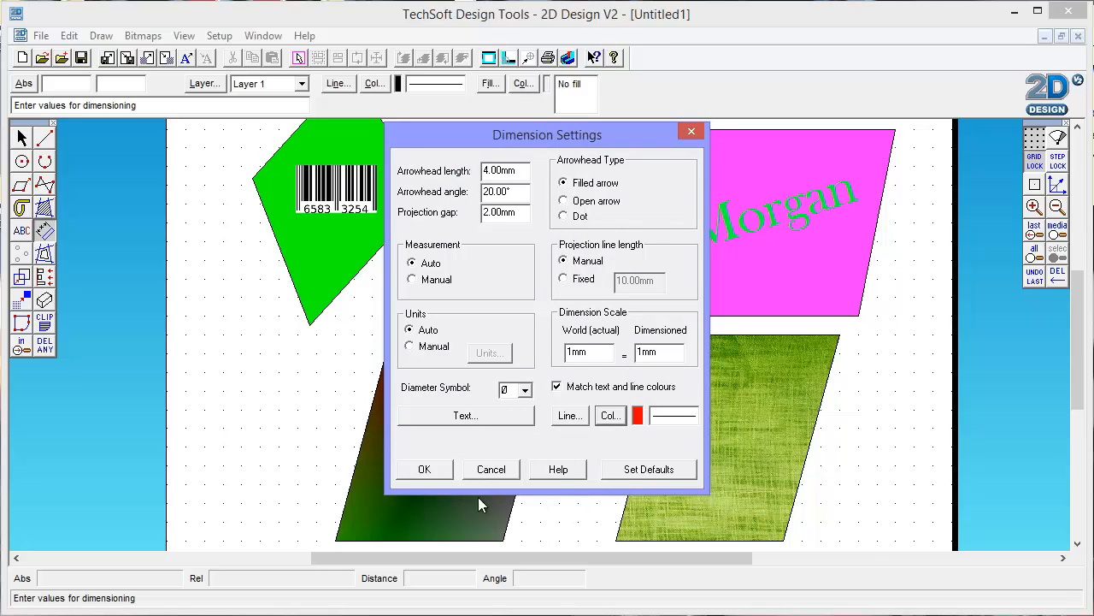
click(425, 468)
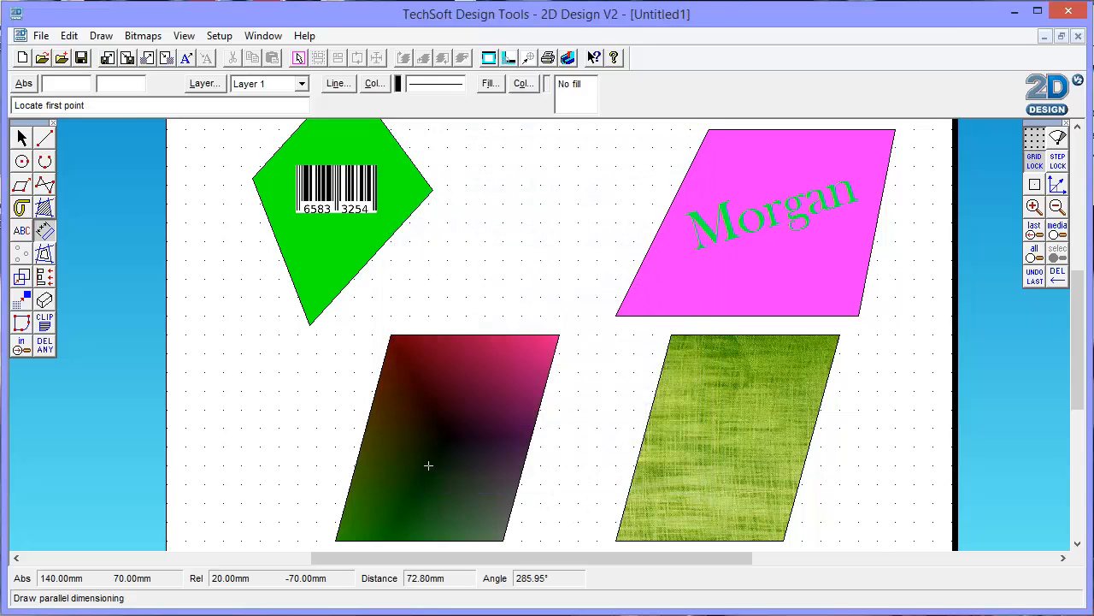
- Dimension the top edge of the multicoloured gradient parallelogram, placing the dimension line above it
click(390, 335)
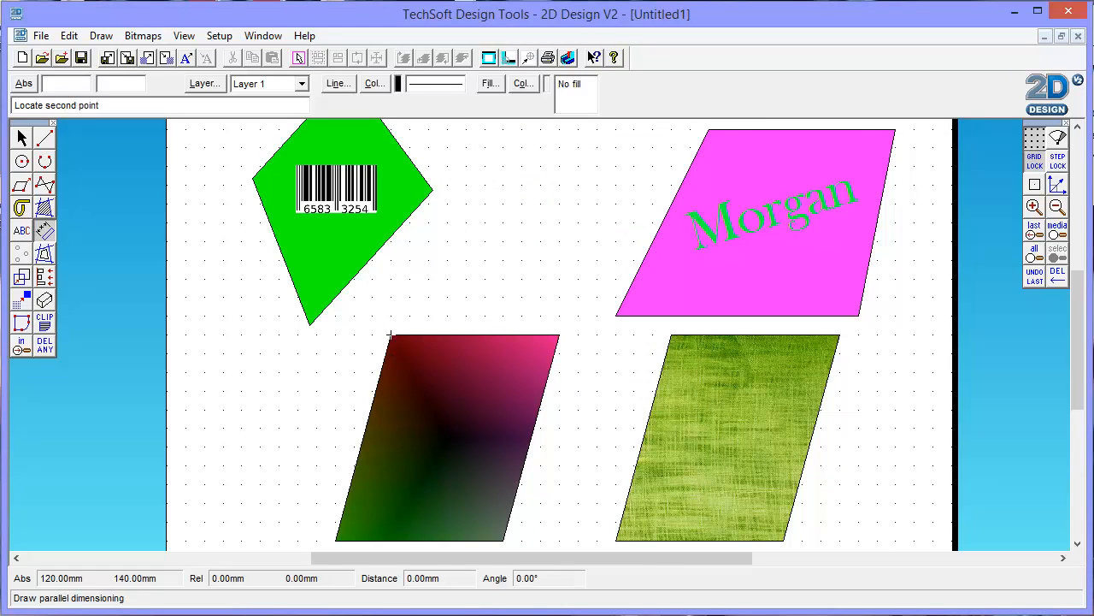
click(559, 335)
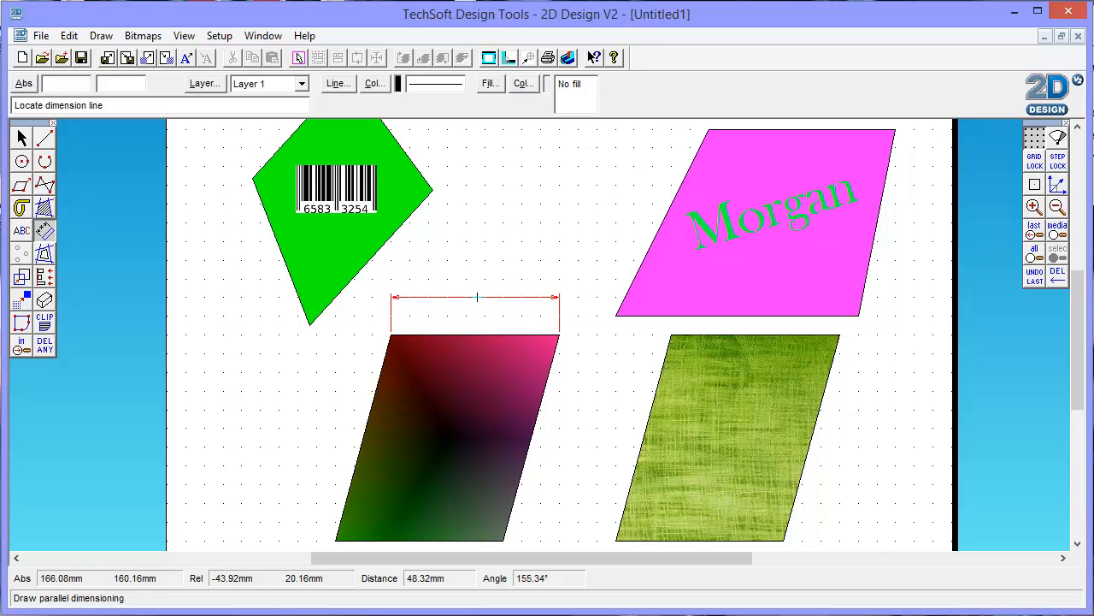
click(474, 296)
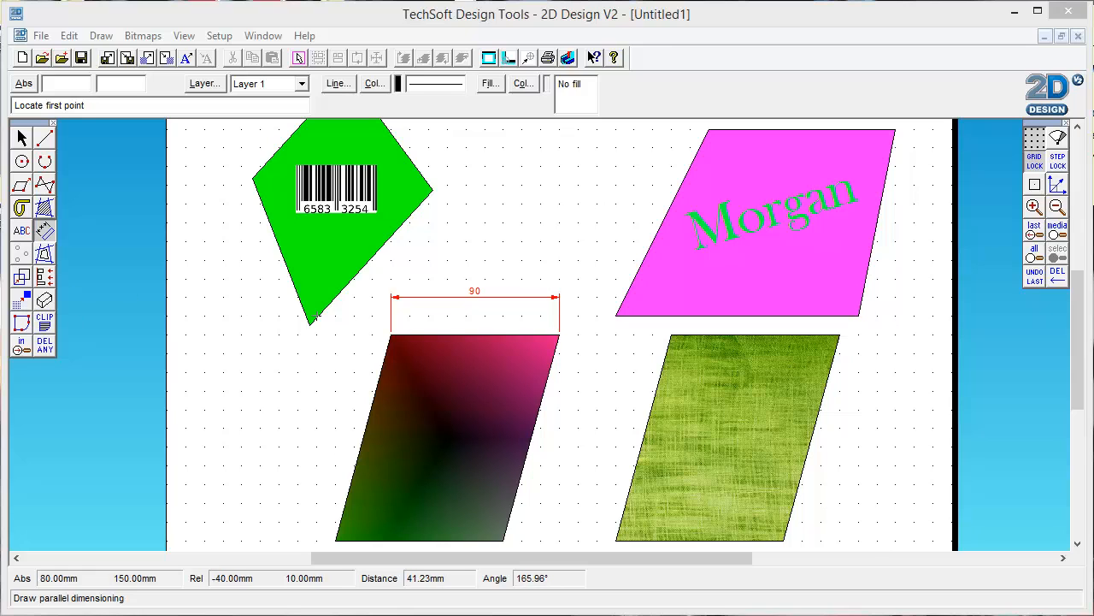
click(391, 335)
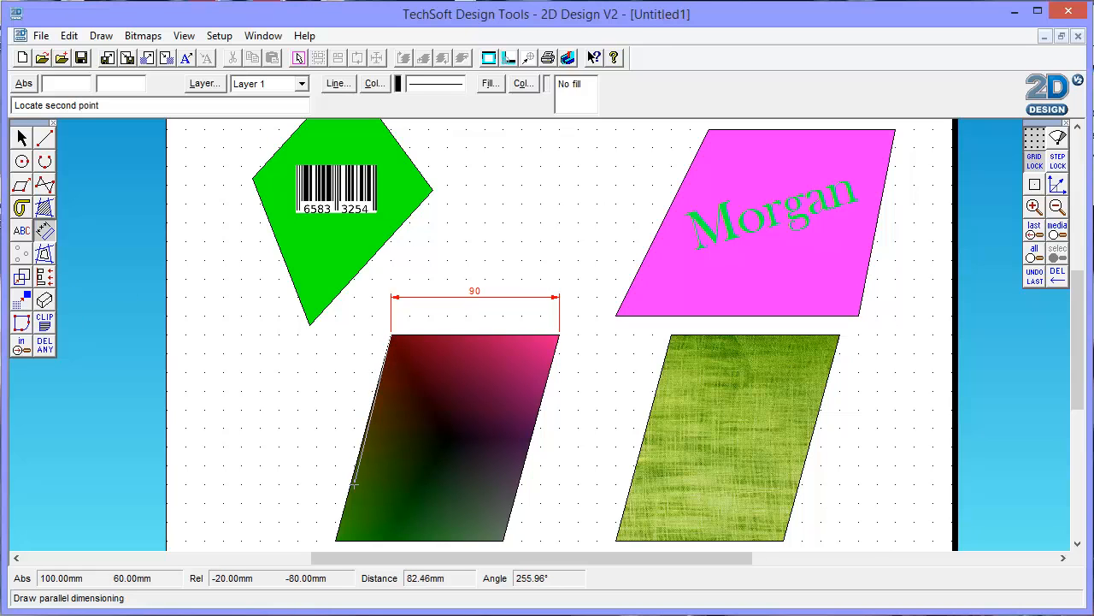
click(335, 538)
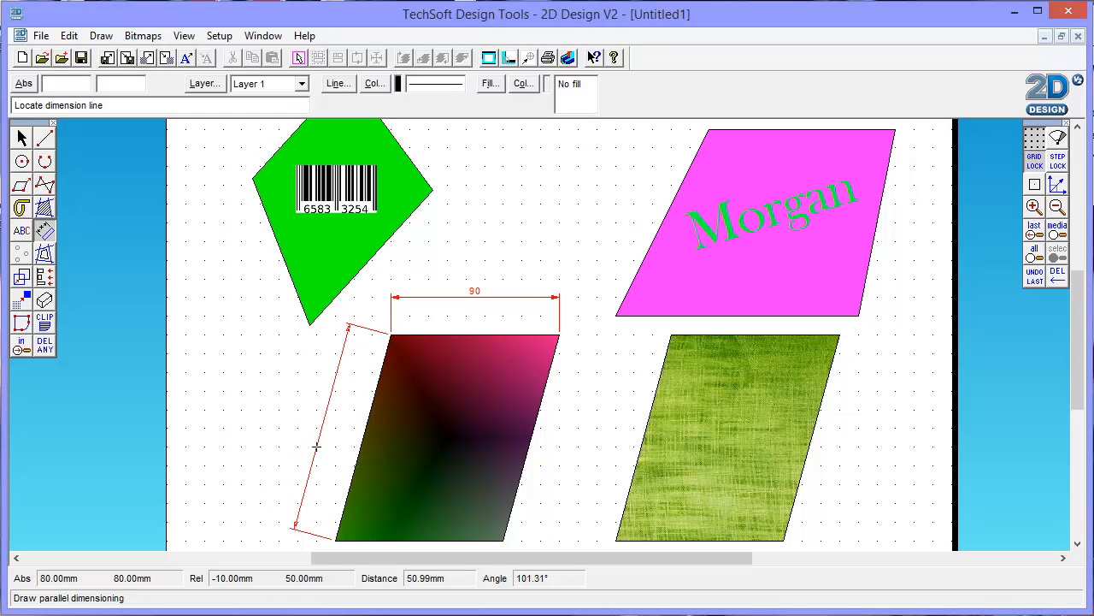
key(Escape)
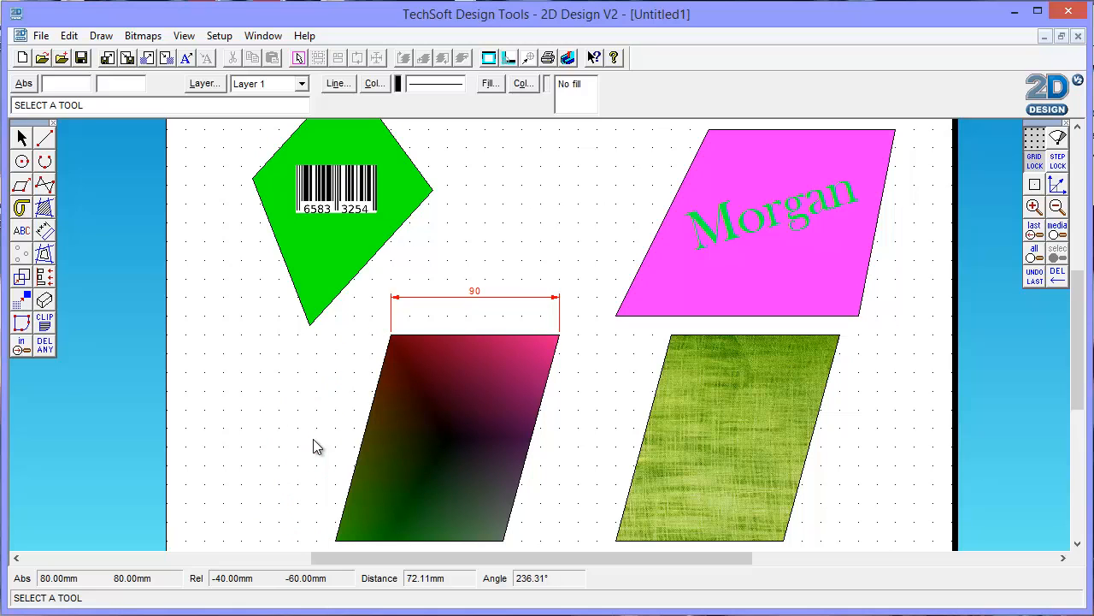
- Add a vertical dimension for the gradient parallelogram's height, placing its line left of the shape with grid lock off
click(44, 231)
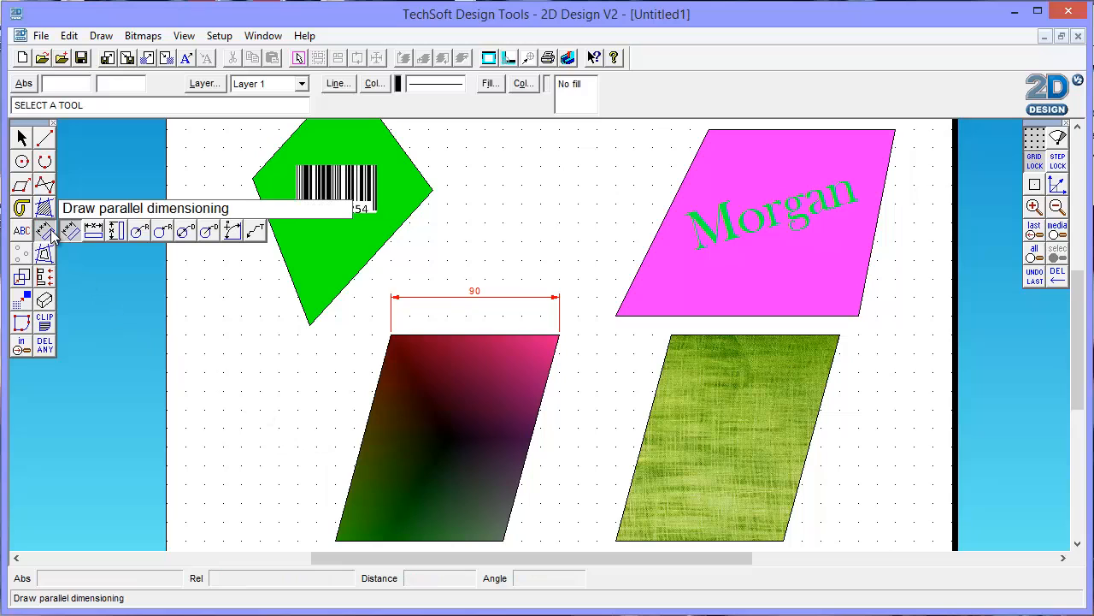
click(115, 229)
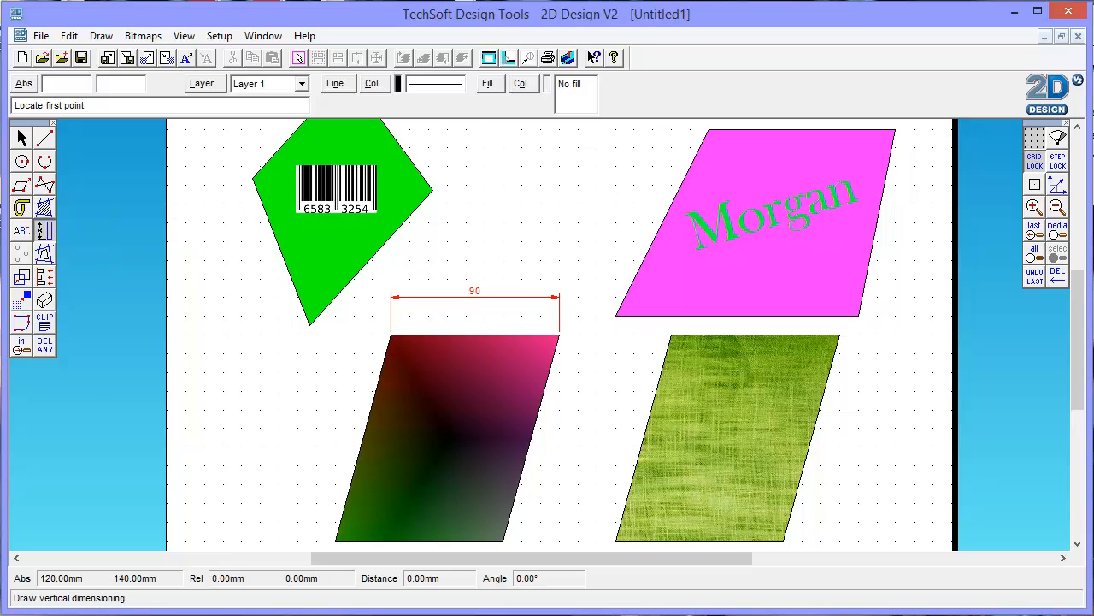
click(391, 336)
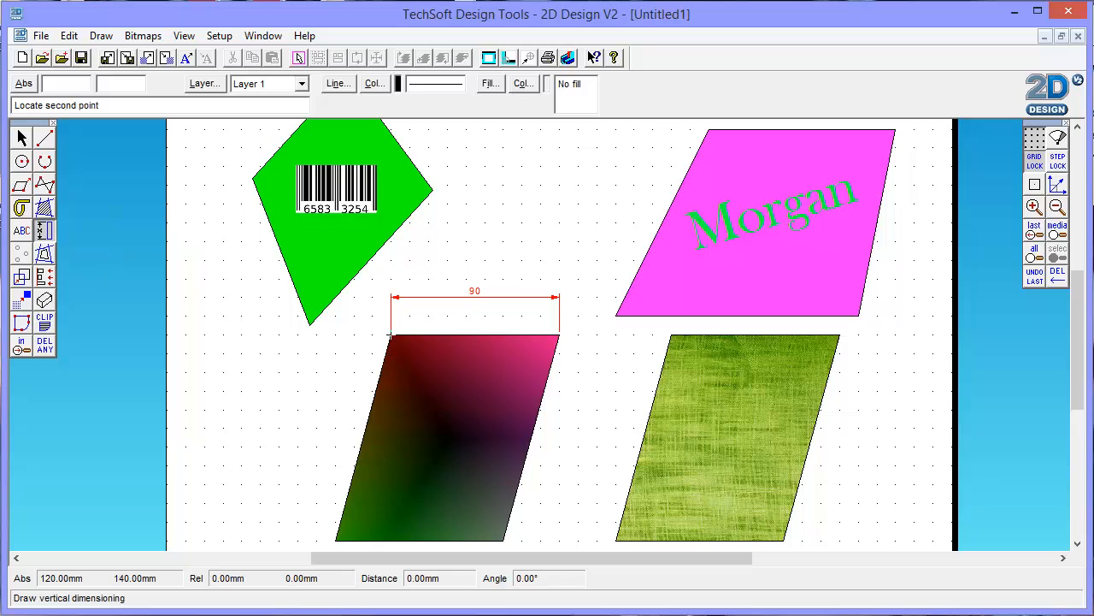
click(335, 540)
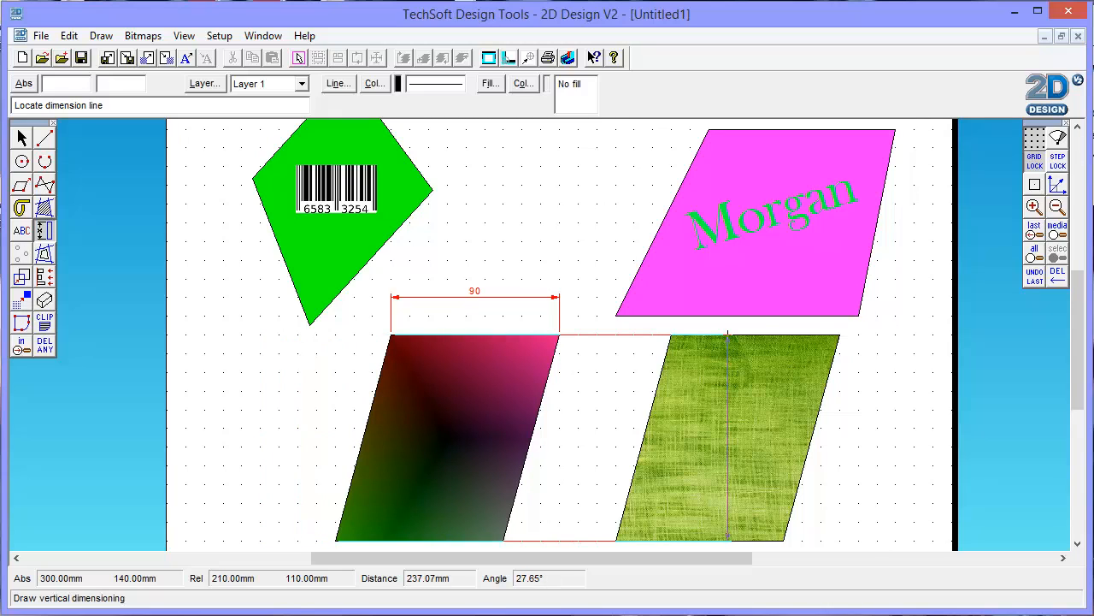
click(1036, 160)
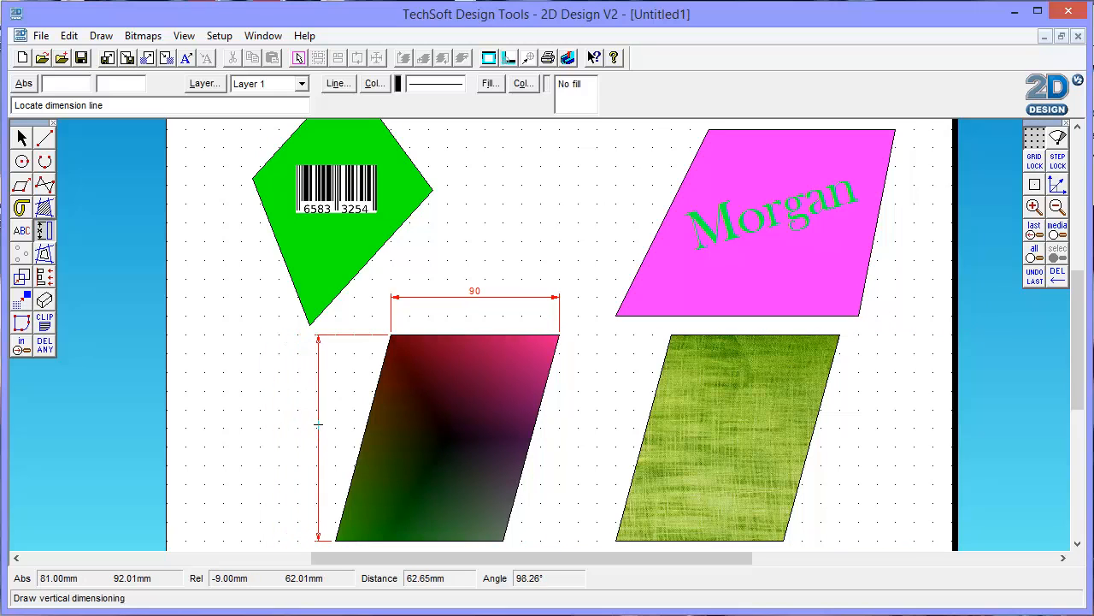
click(317, 422)
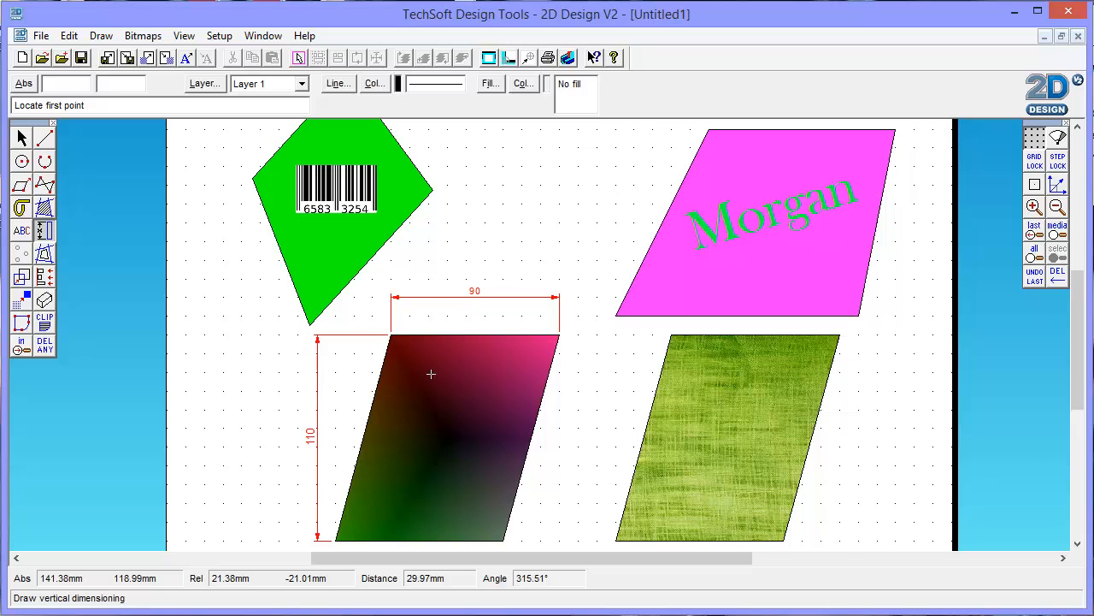
- Examine the dimensions around the perfume box layout in the Package 1 drawing and return to the Untitled1 drawing
click(1060, 41)
click(315, 135)
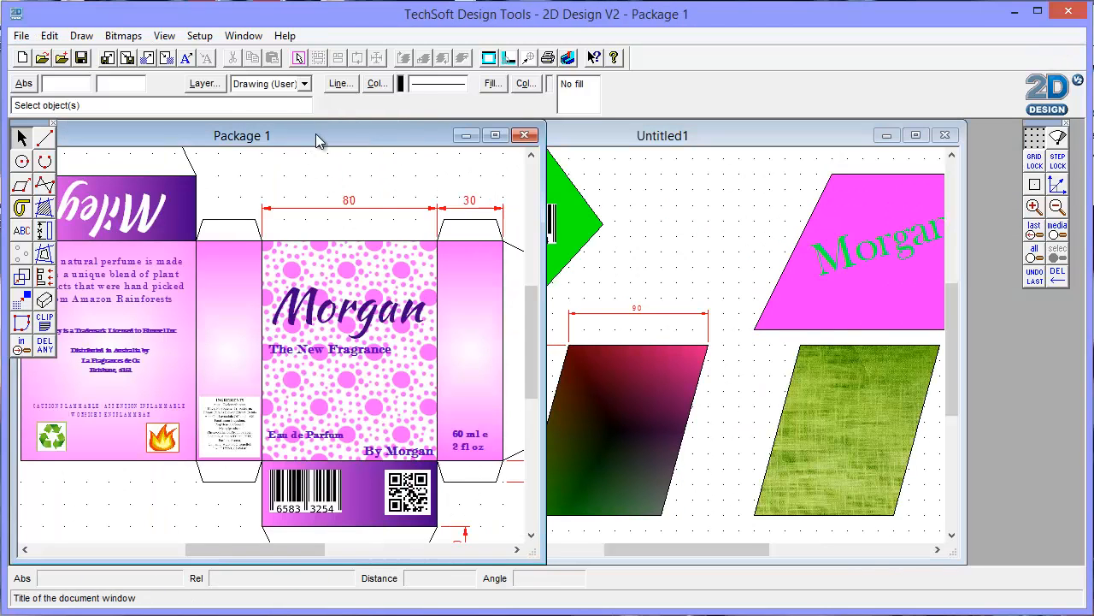
click(496, 135)
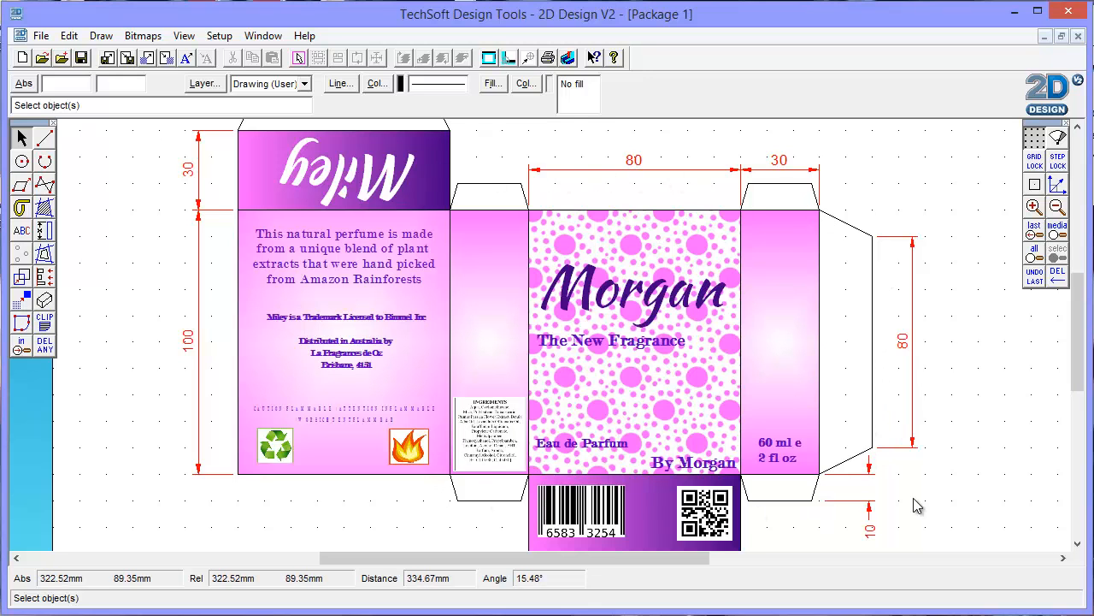
drag(1079, 351, 1077, 374)
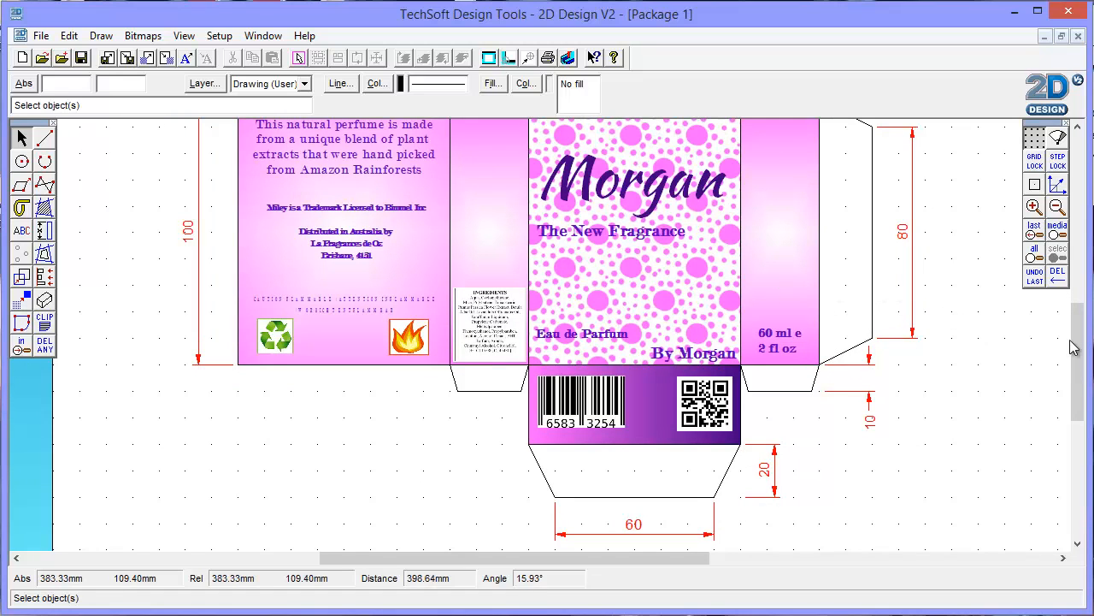
drag(1083, 361, 1082, 323)
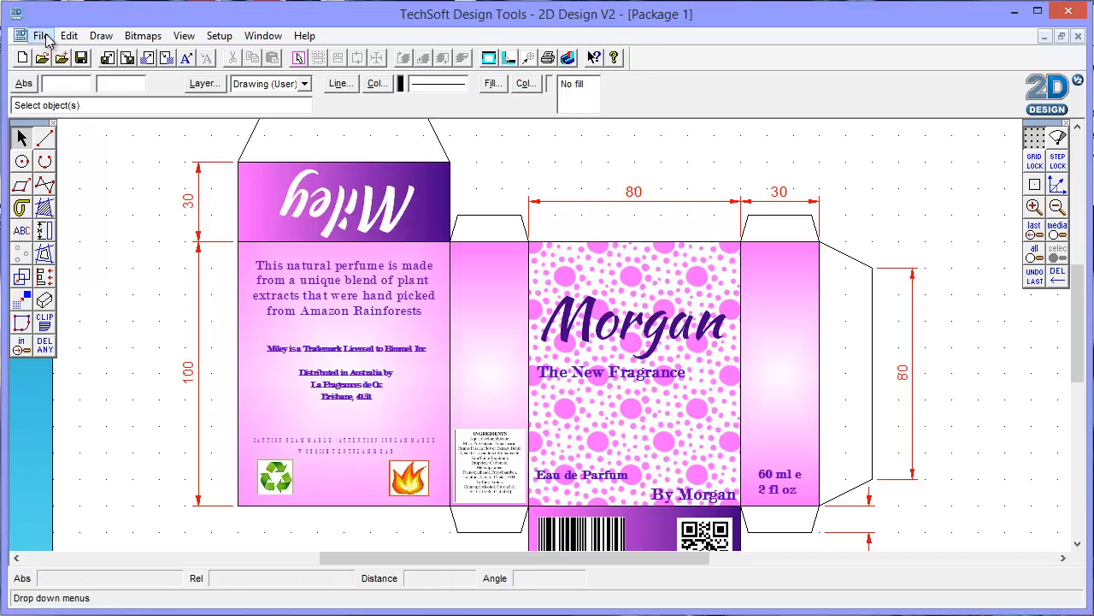
click(1061, 37)
click(913, 135)
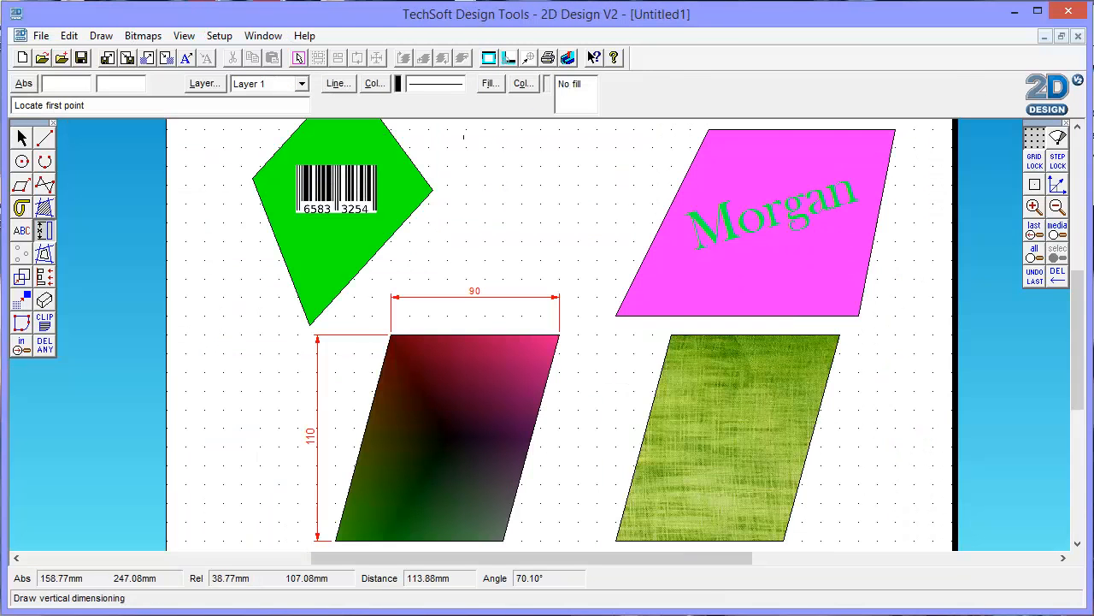
click(40, 35)
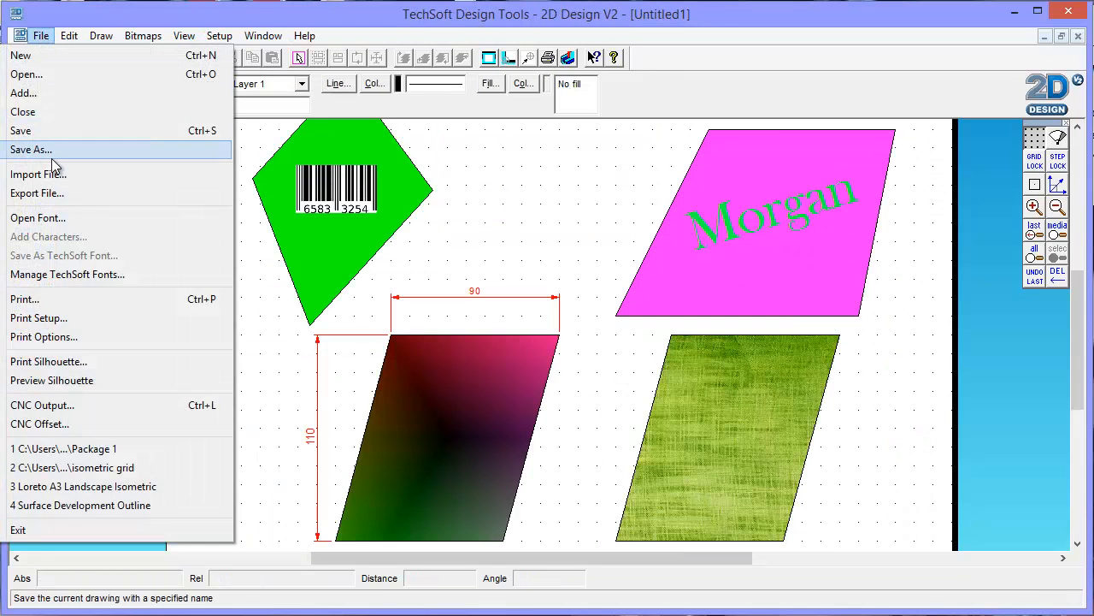
click(13, 149)
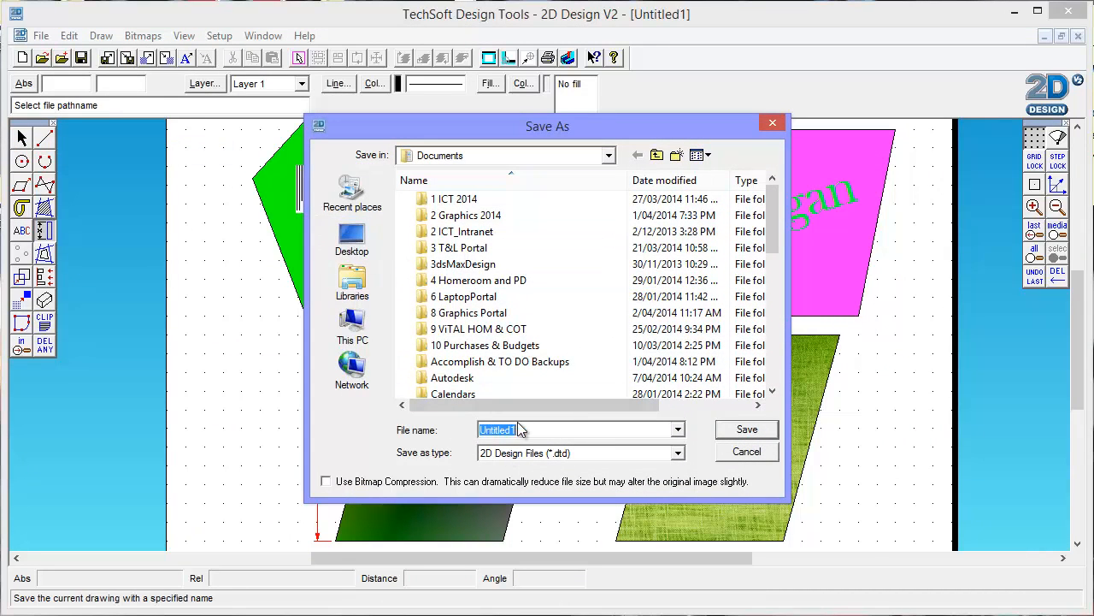
click(746, 452)
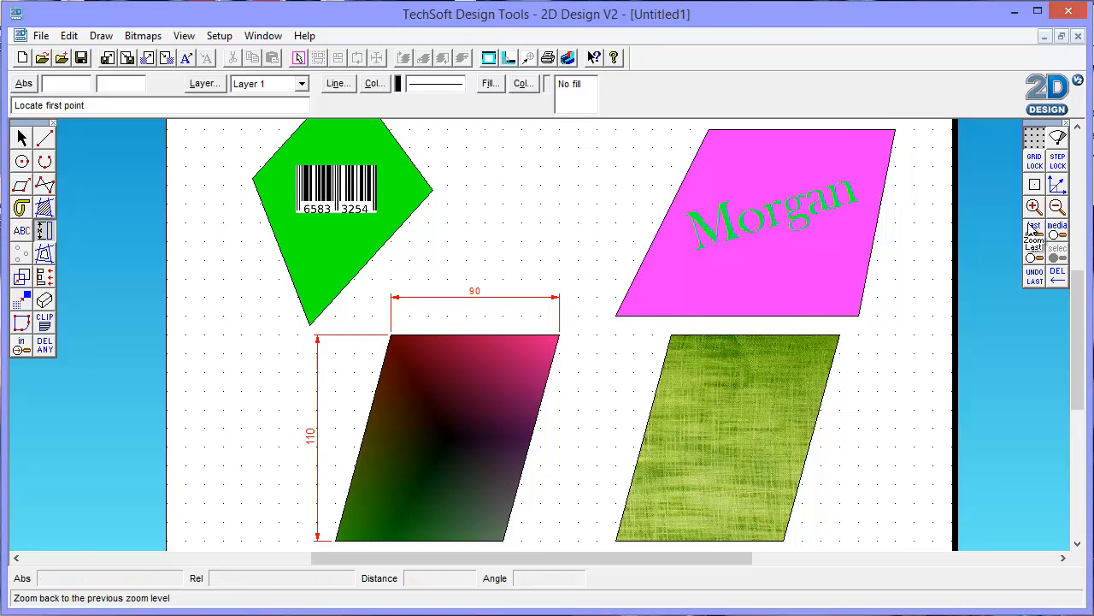